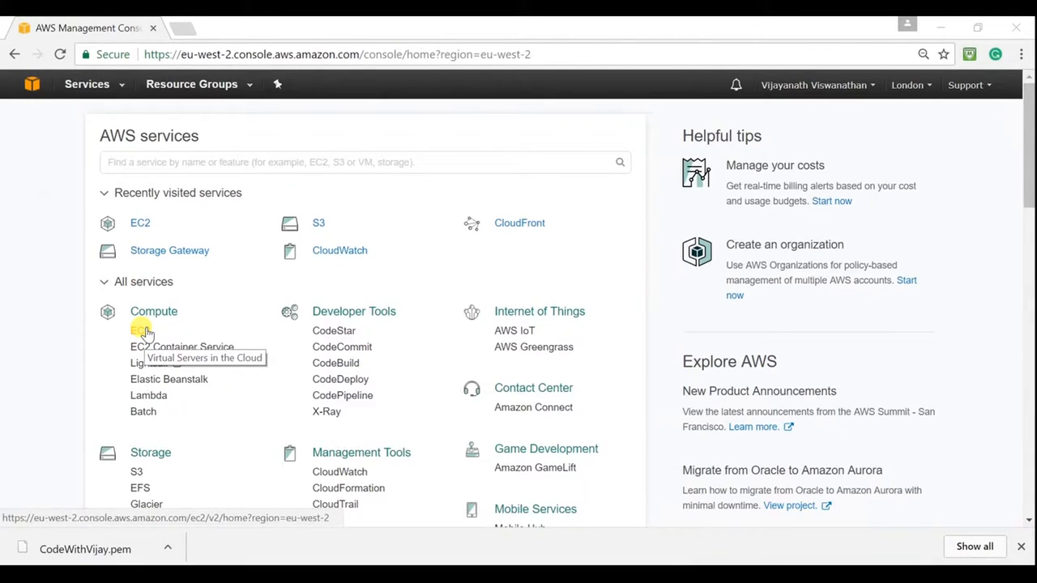
Open the EC2 service dashboard and start launching a new instance in the London region.
{"action": "left_click", "coordinate": [141, 331]}
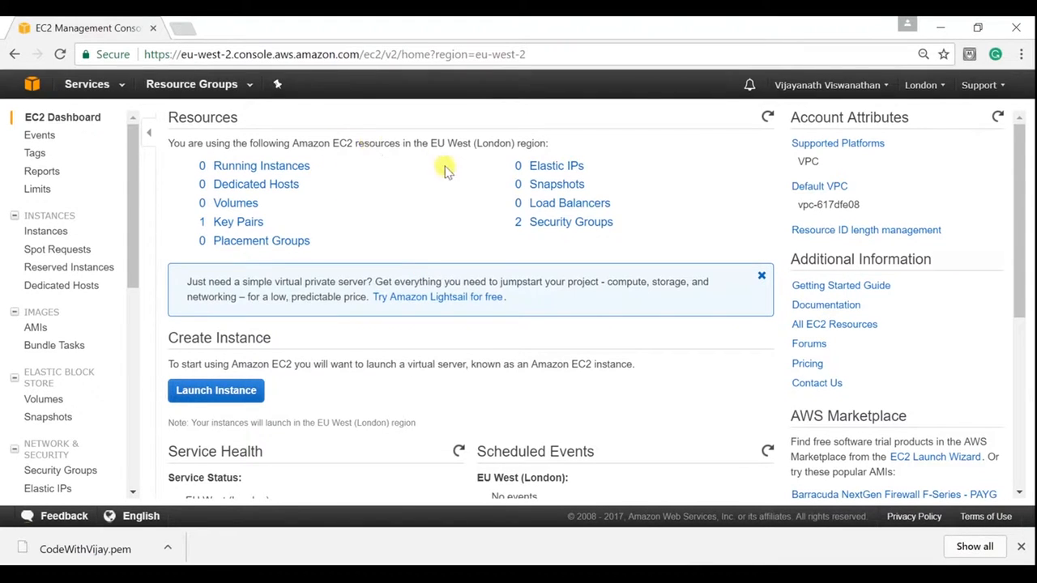
{"action": "scroll", "coordinate": [420, 346], "scroll_direction": "down", "scroll_amount": 1}
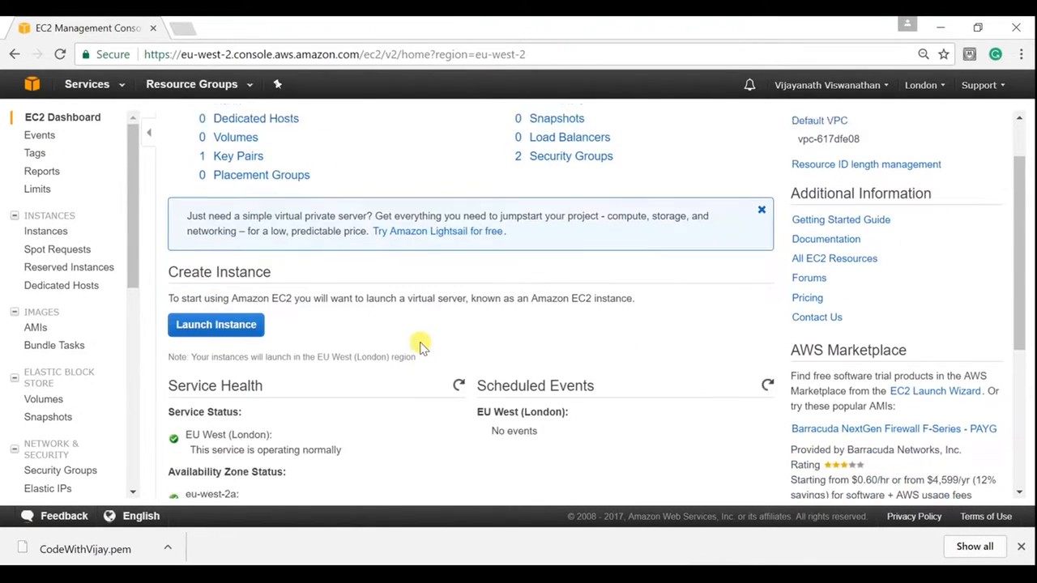
{"action": "scroll", "coordinate": [420, 346], "scroll_direction": "up", "scroll_amount": 1}
{"action": "scroll", "coordinate": [420, 346], "scroll_direction": "down", "scroll_amount": 1}
{"action": "scroll", "coordinate": [420, 346], "scroll_direction": "down", "scroll_amount": 1}
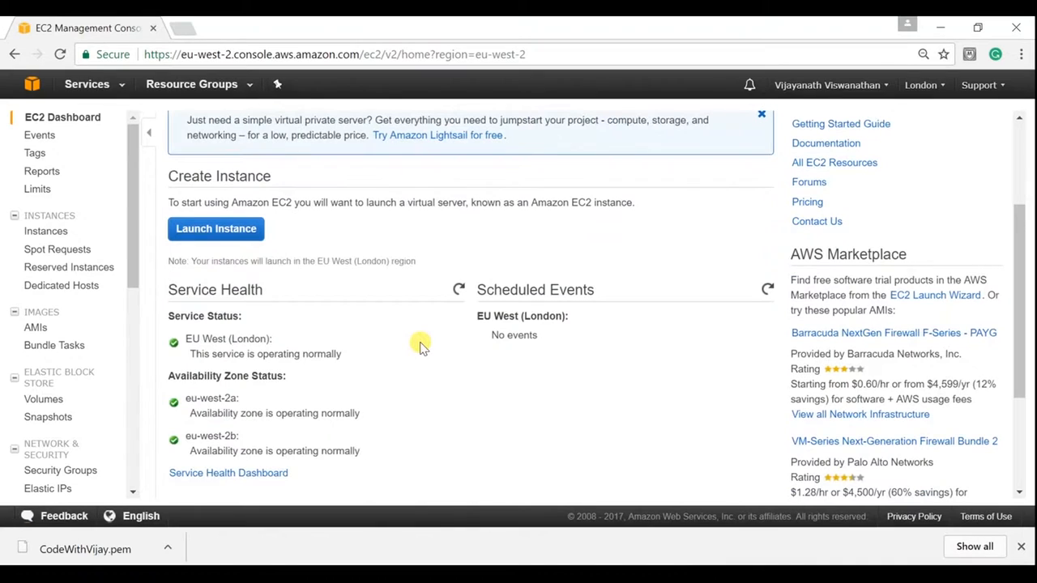
{"action": "scroll", "coordinate": [420, 346], "scroll_direction": "up", "scroll_amount": 1}
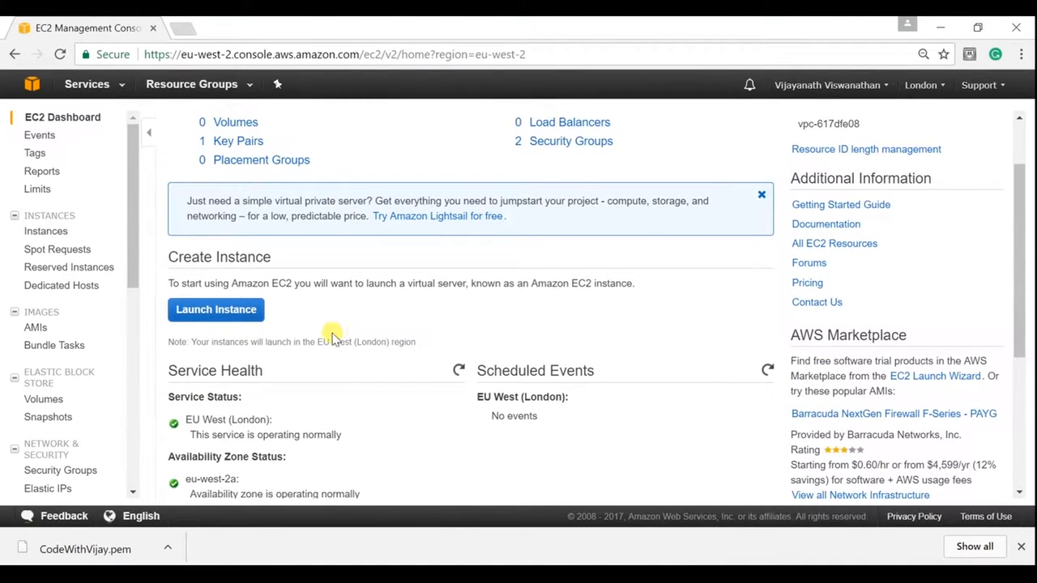
{"action": "left_click", "coordinate": [233, 320]}
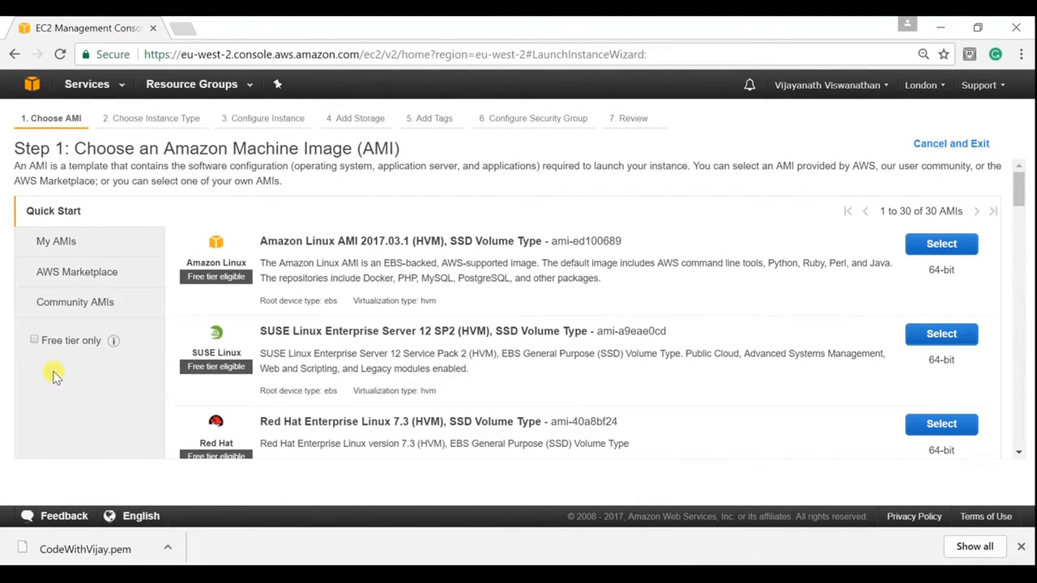
Limit the machine images to the free tier and select Amazon Linux AMI 2017.03.1 (HVM), SSD Volume Type.
{"action": "left_click", "coordinate": [34, 341]}
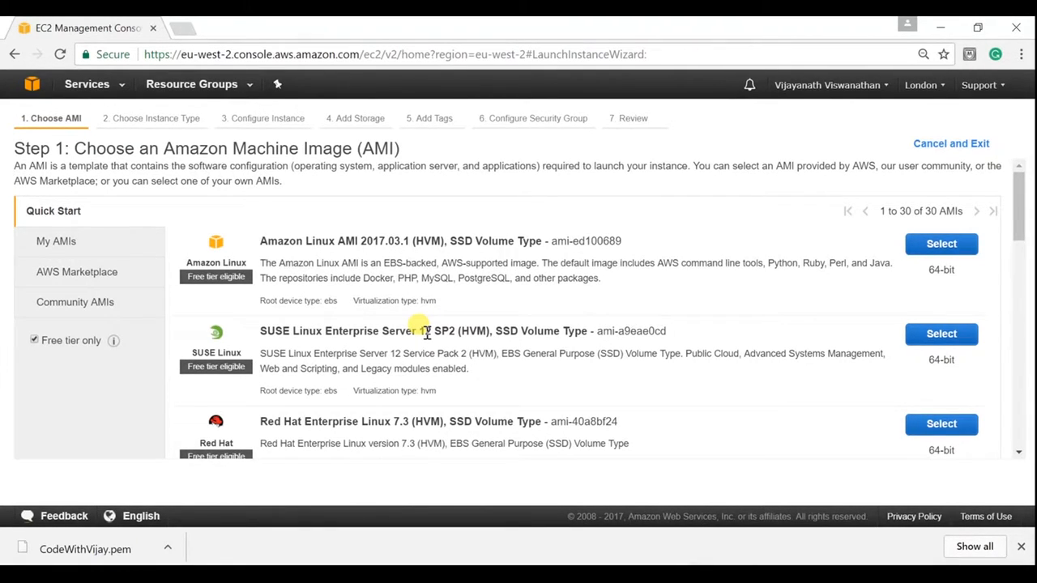
{"action": "scroll", "coordinate": [479, 288], "scroll_direction": "down", "scroll_amount": 3}
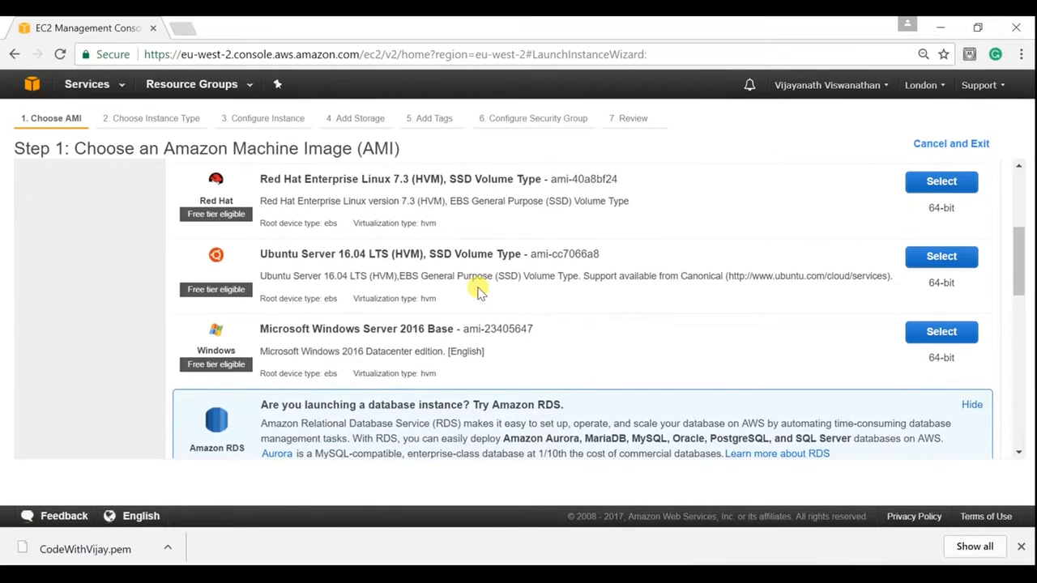
{"action": "scroll", "coordinate": [479, 290], "scroll_direction": "down", "scroll_amount": 6}
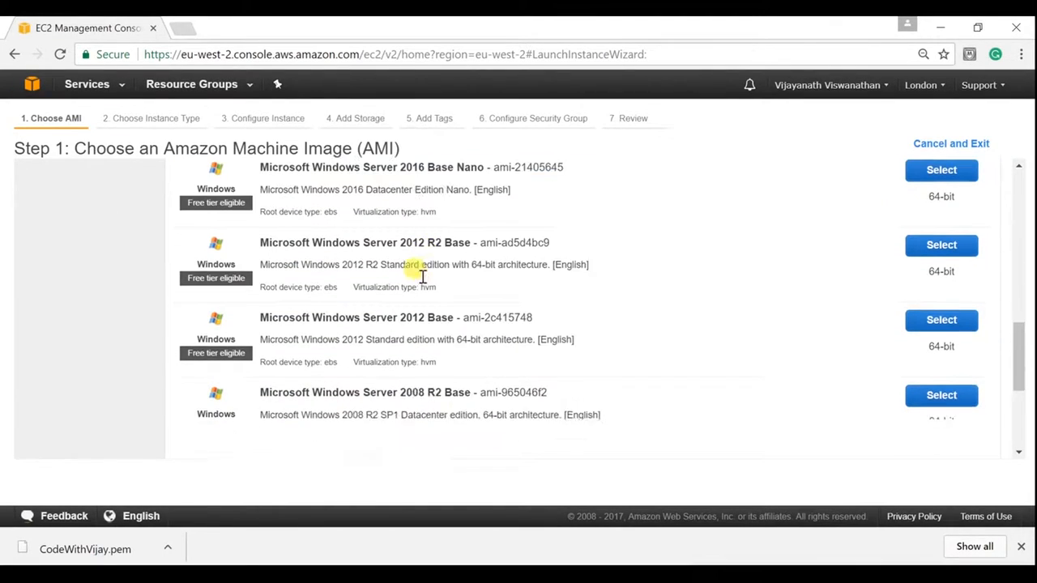
{"action": "scroll", "coordinate": [276, 260], "scroll_direction": "down", "scroll_amount": 1}
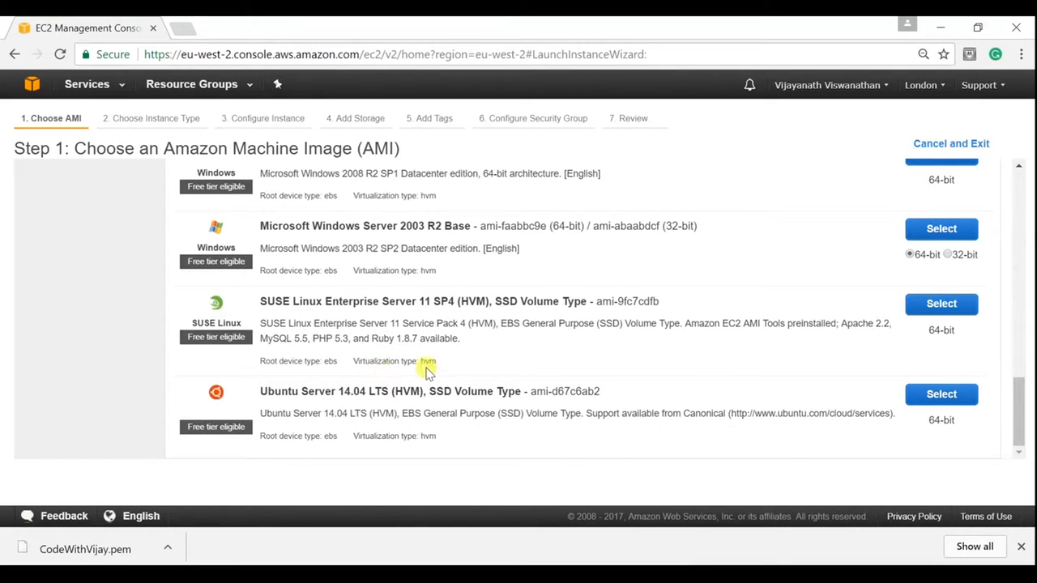
{"action": "scroll", "coordinate": [422, 365], "scroll_direction": "up", "scroll_amount": 6}
{"action": "scroll", "coordinate": [470, 352], "scroll_direction": "up", "scroll_amount": 4}
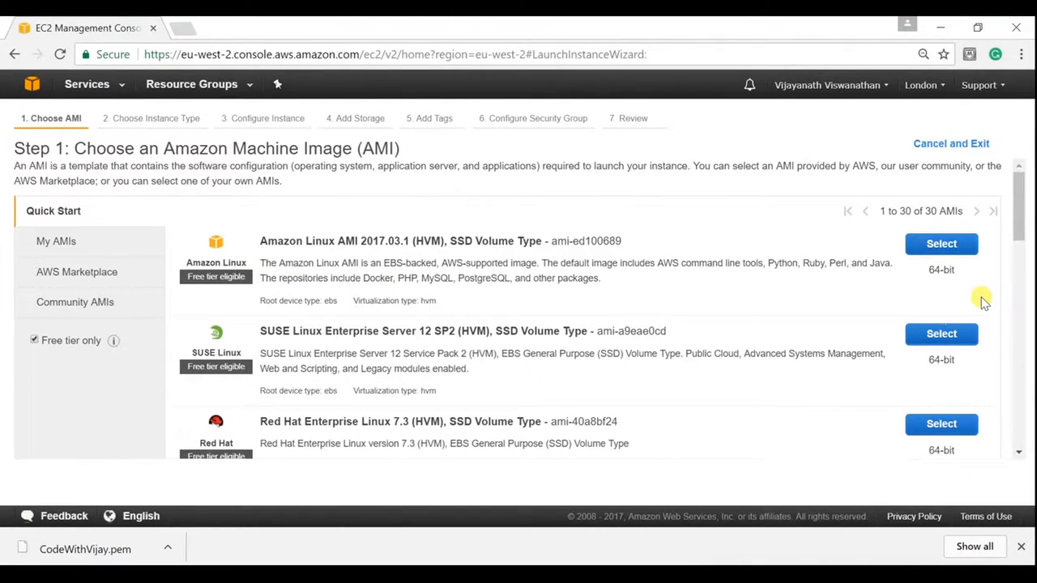
{"action": "left_click", "coordinate": [942, 252]}
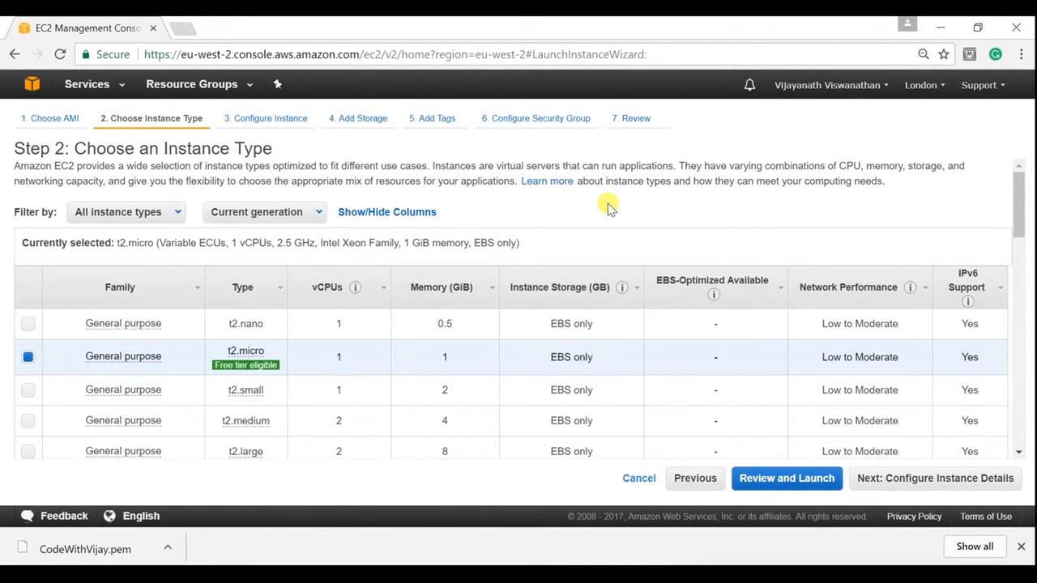
Compare the available instance types, keep the free-tier t2.micro, and proceed to configuring the instance details.
{"action": "scroll", "coordinate": [843, 386], "scroll_direction": "down", "scroll_amount": 1}
{"action": "scroll", "coordinate": [844, 387], "scroll_direction": "up", "scroll_amount": 1}
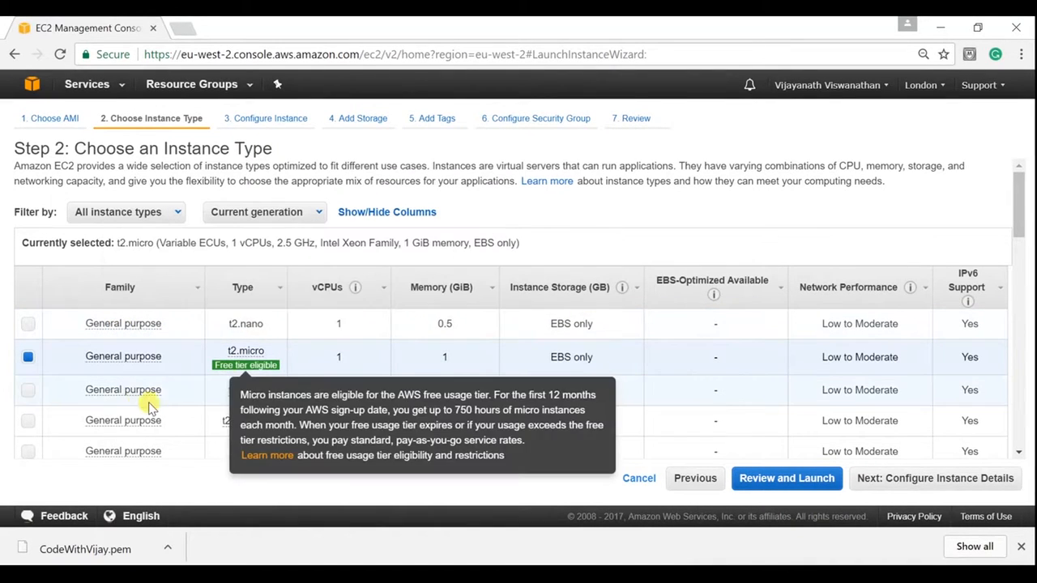
{"action": "scroll", "coordinate": [602, 243], "scroll_direction": "down", "scroll_amount": 4}
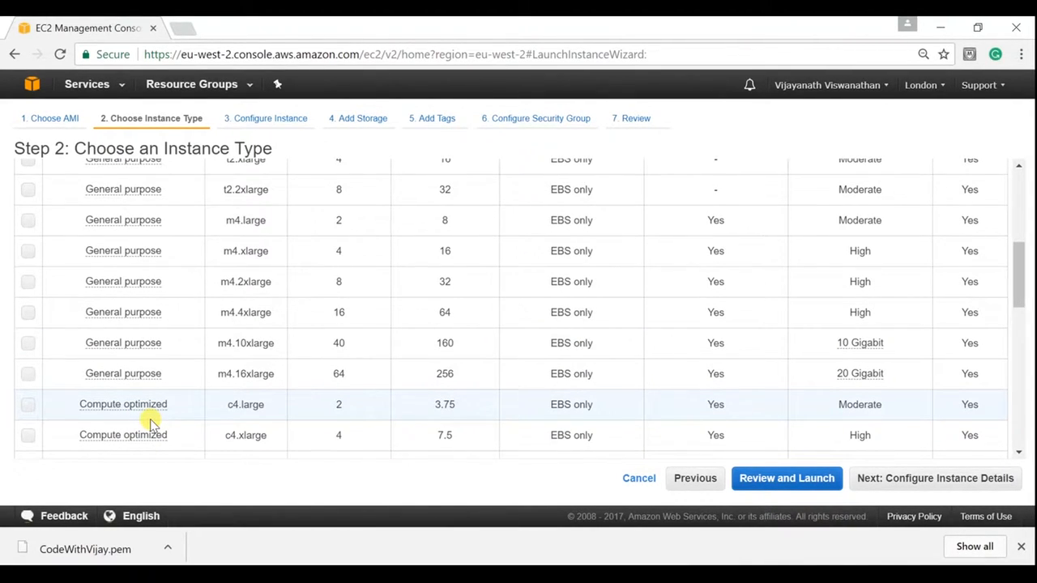
{"action": "scroll", "coordinate": [150, 421], "scroll_direction": "down", "scroll_amount": 3}
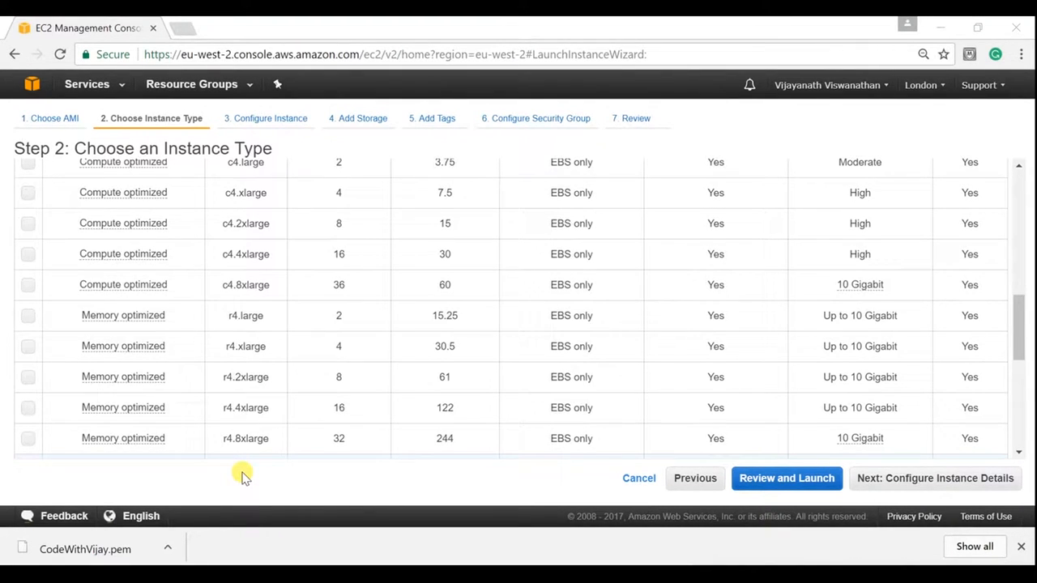
{"action": "mouse_move", "coordinate": [152, 440]}
{"action": "mouse_move", "coordinate": [1018, 300]}
{"action": "left_mouse_down"}
{"action": "mouse_move", "coordinate": [1021, 283]}
{"action": "mouse_move", "coordinate": [1028, 308]}
{"action": "left_mouse_up"}
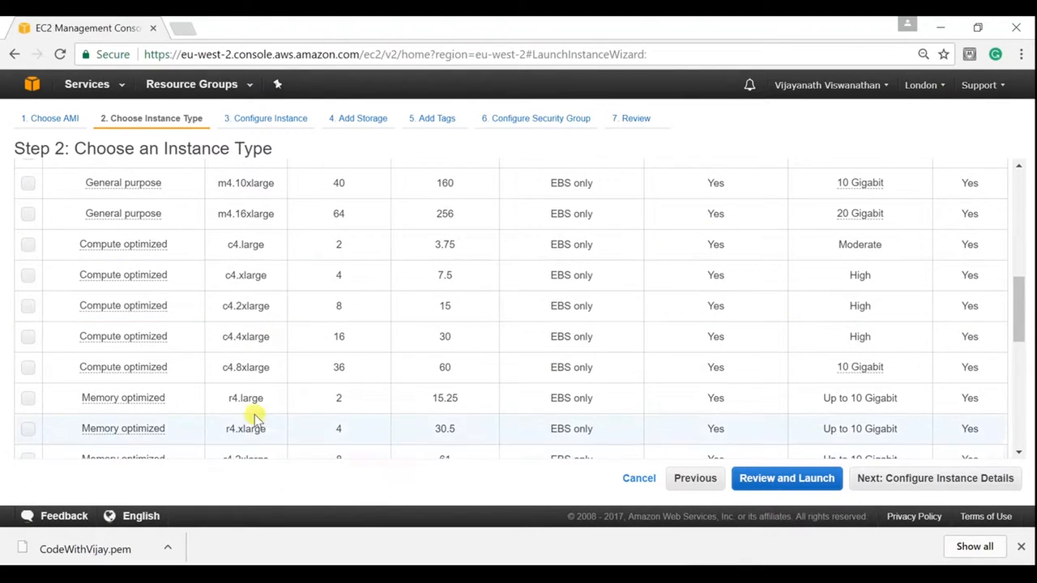
{"action": "scroll", "coordinate": [251, 385], "scroll_direction": "up", "scroll_amount": 7}
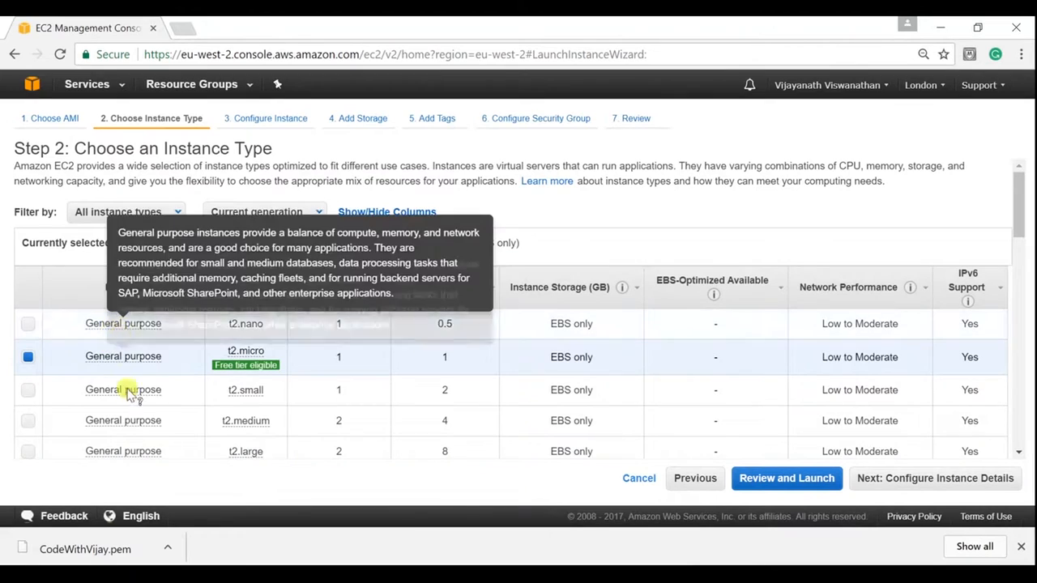
{"action": "scroll", "coordinate": [149, 452], "scroll_direction": "down", "scroll_amount": 1}
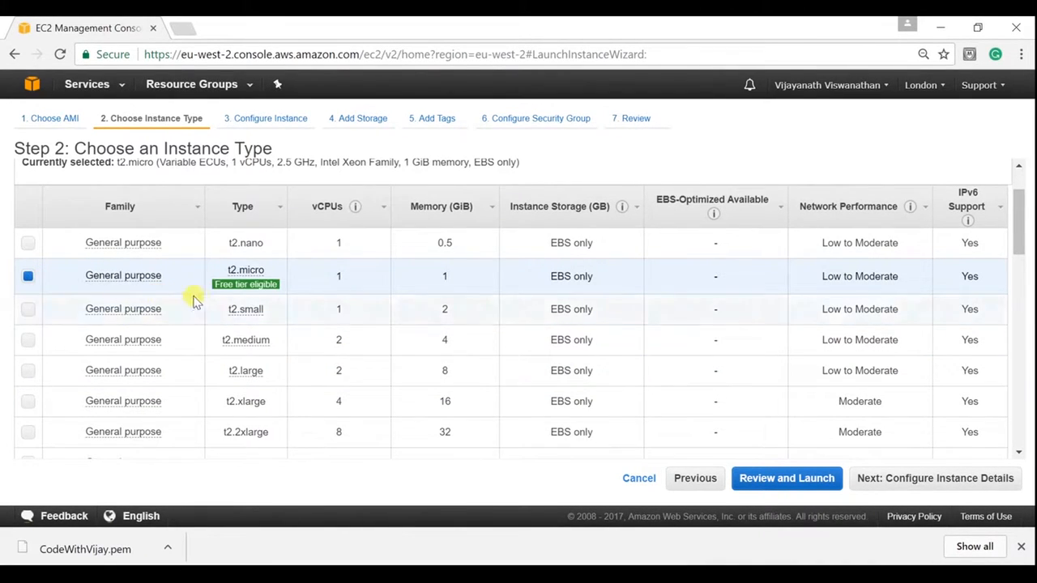
{"action": "mouse_move", "coordinate": [219, 279]}
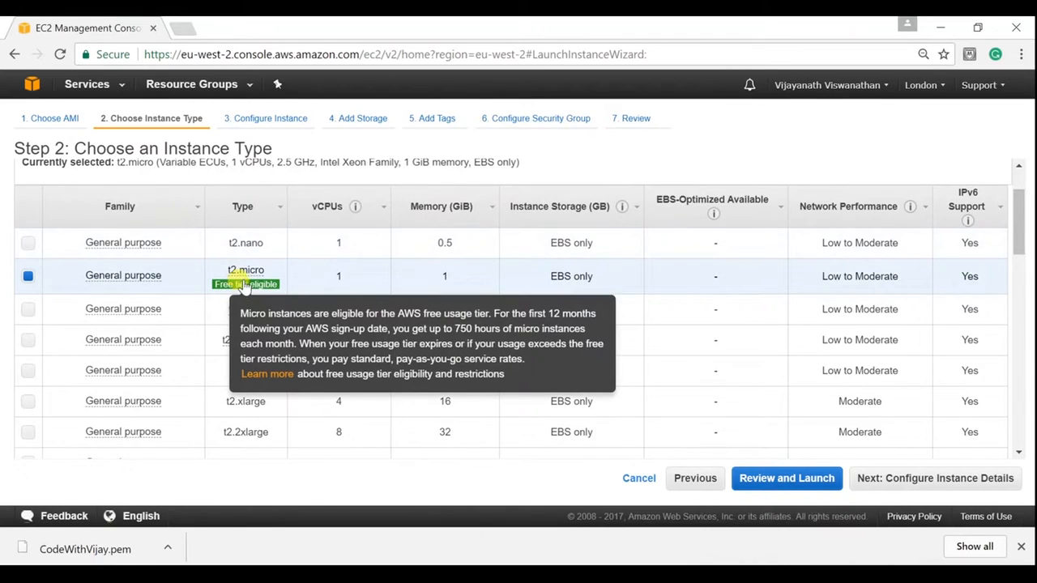
{"action": "scroll", "coordinate": [870, 308], "scroll_direction": "up", "scroll_amount": 1}
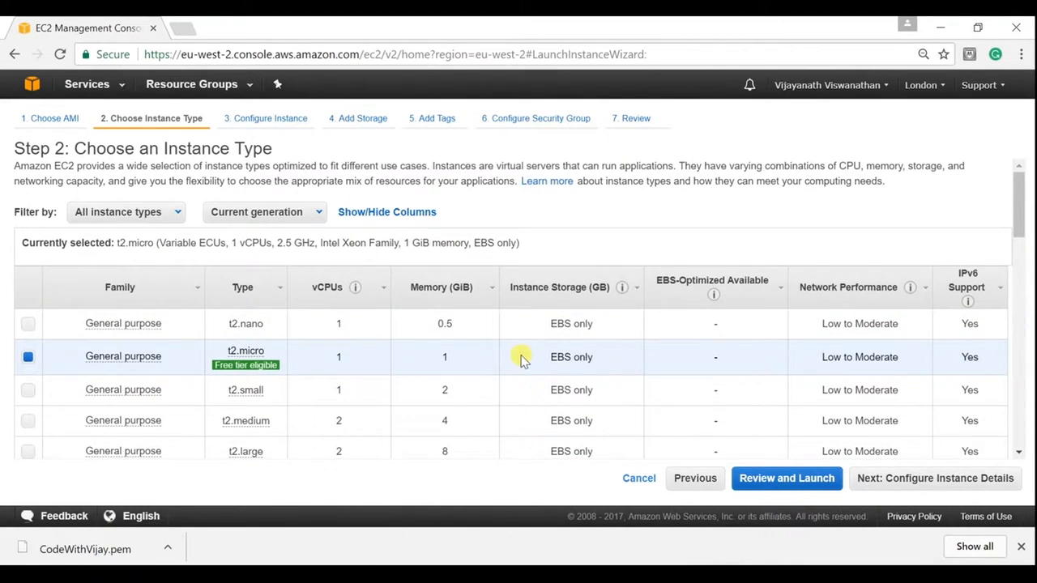
{"action": "scroll", "coordinate": [521, 359], "scroll_direction": "down", "scroll_amount": 1}
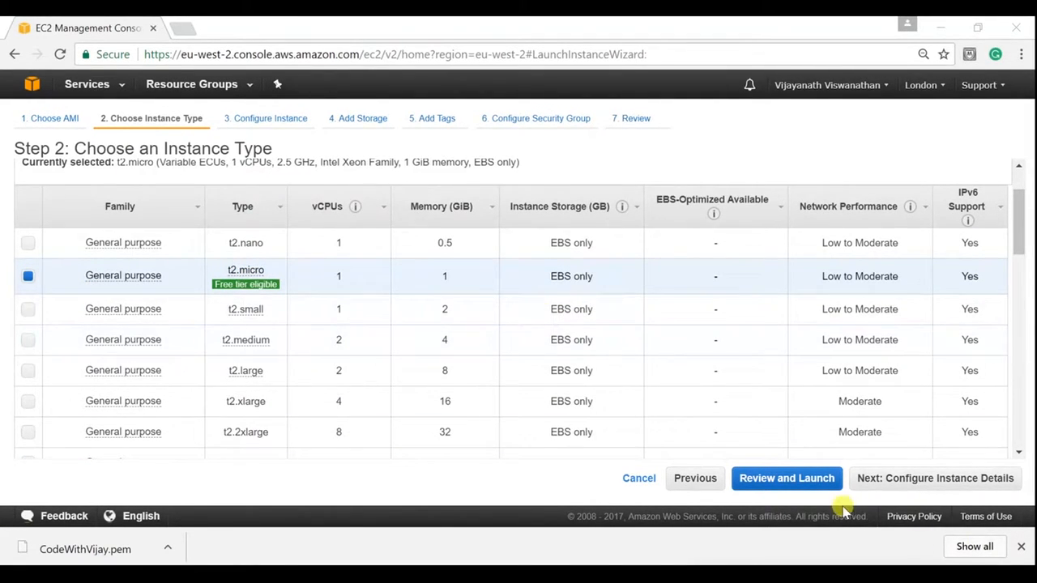
{"action": "left_click", "coordinate": [898, 484]}
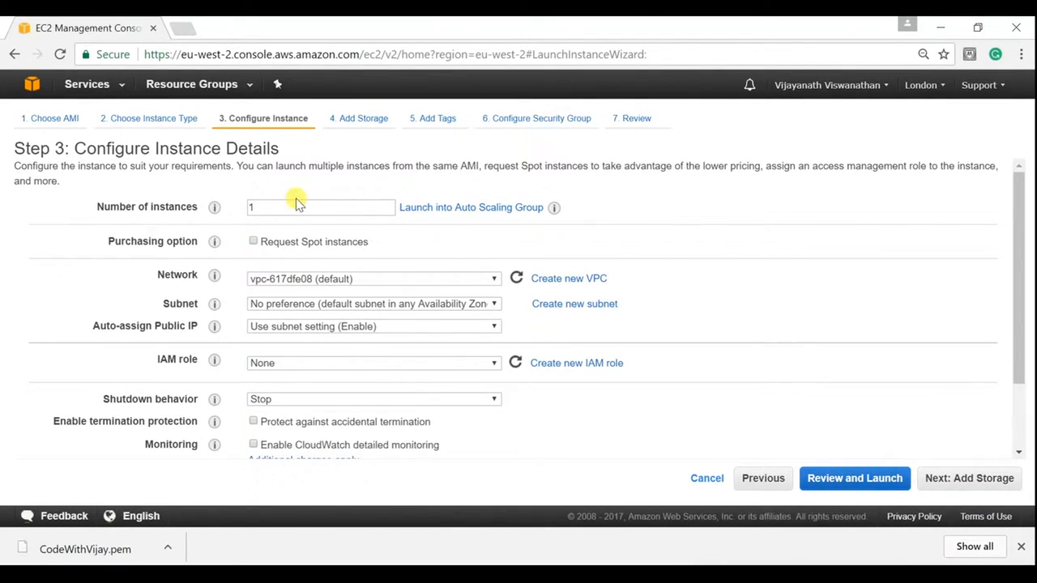
Try requesting Spot instances as the purchasing option for a single instance.
{"action": "double_click", "coordinate": [266, 206]}
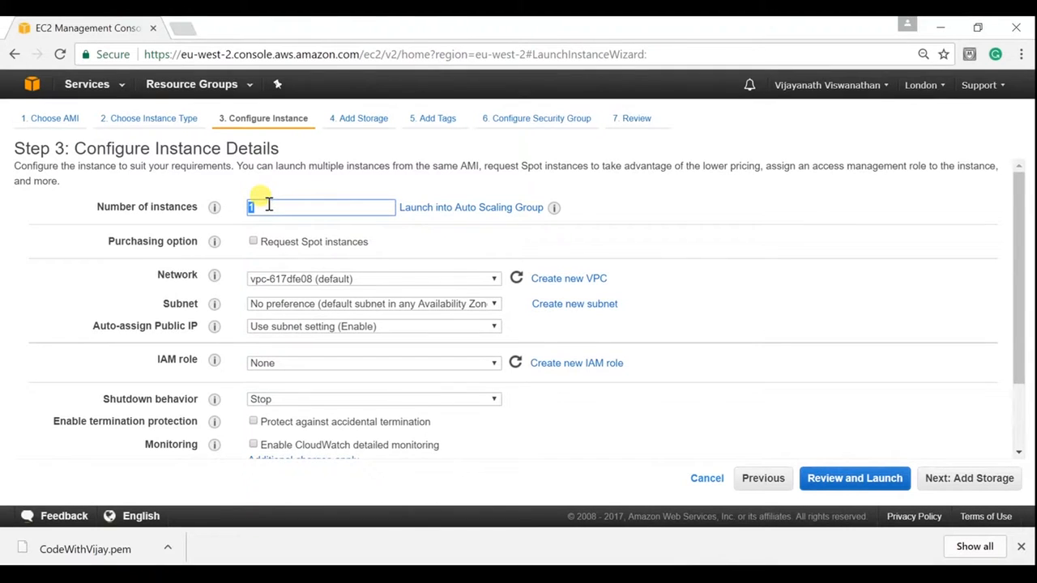
{"action": "left_click", "coordinate": [285, 204]}
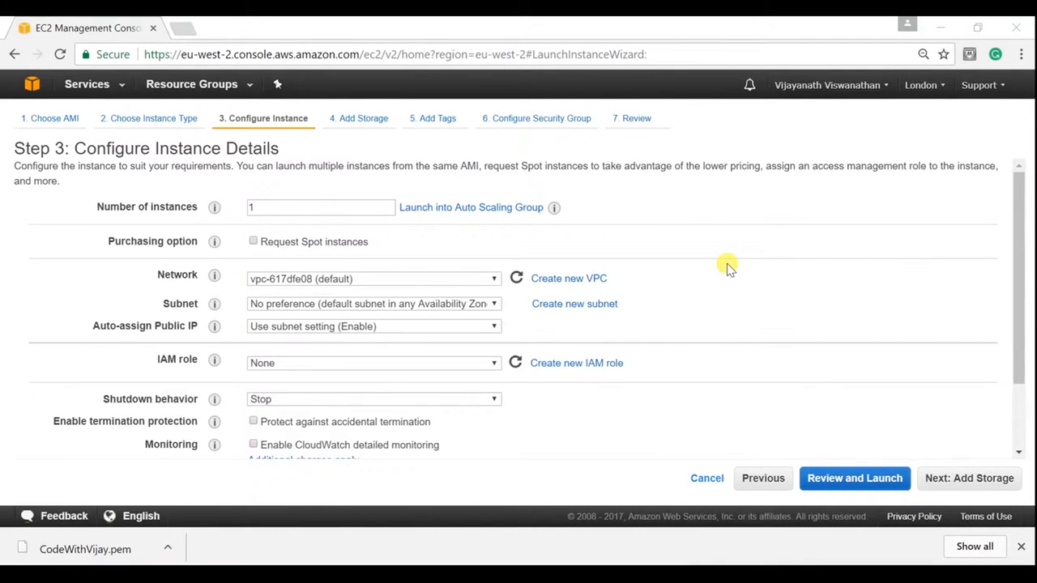
{"action": "mouse_move", "coordinate": [217, 244]}
{"action": "left_click", "coordinate": [253, 243]}
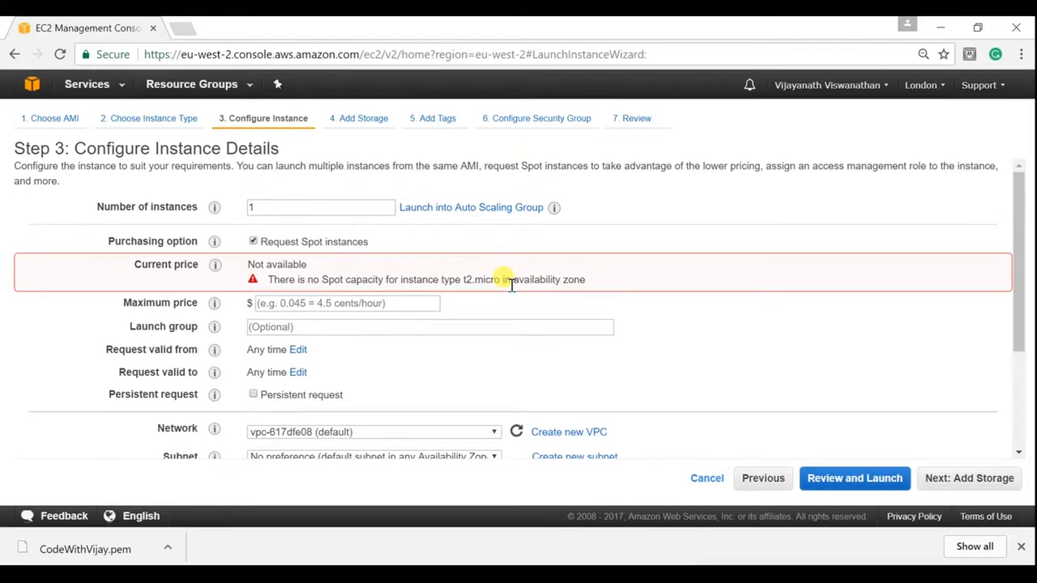
{"action": "left_click", "coordinate": [253, 242]}
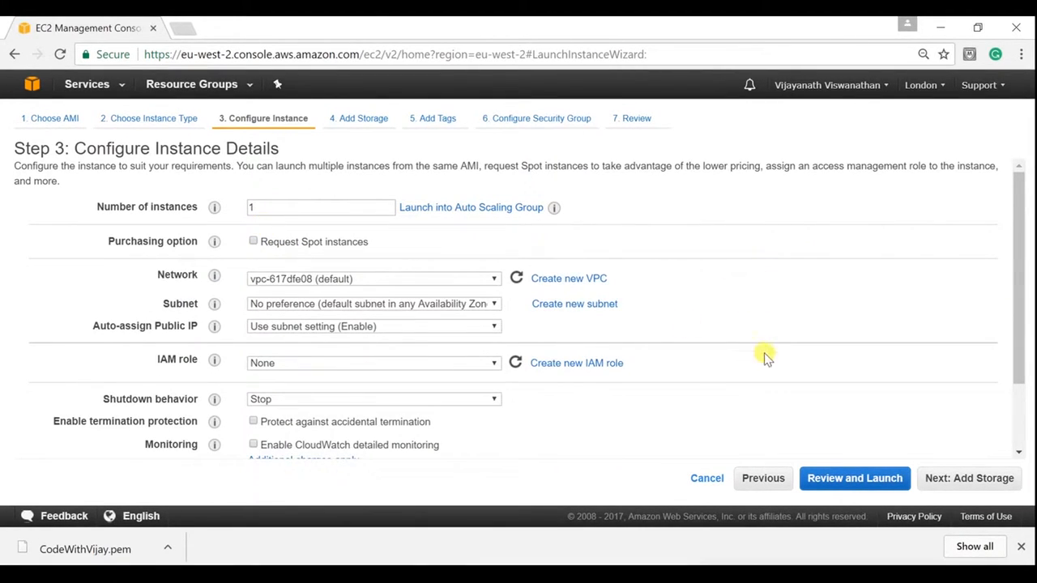
Examine the network, subnet and auto-assign public IP options, keeping the default VPC, no subnet preference and the subnet IP setting.
{"action": "left_click", "coordinate": [364, 280]}
{"action": "left_click", "coordinate": [364, 280]}
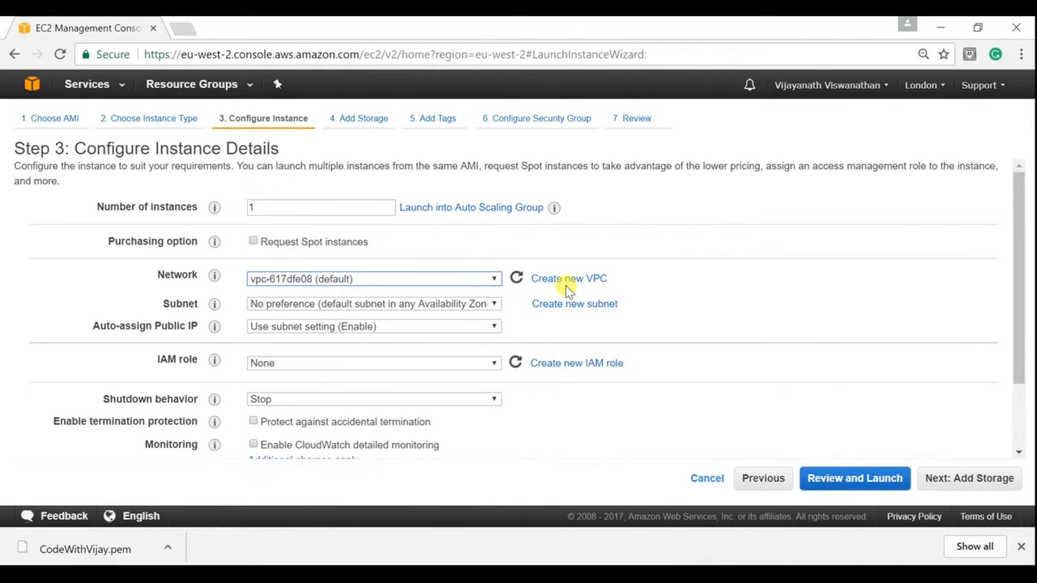
{"action": "left_click", "coordinate": [432, 303]}
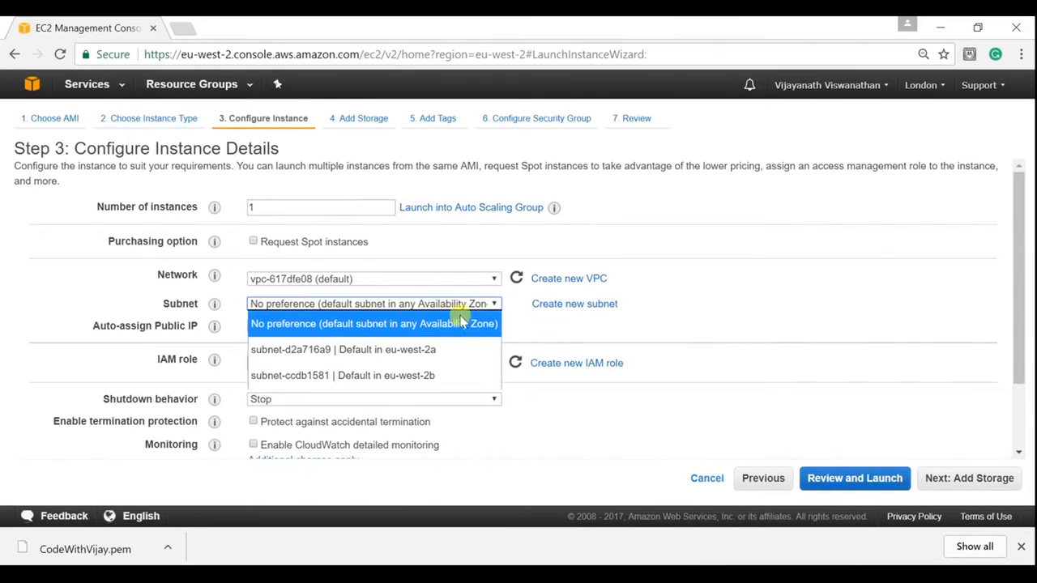
{"action": "left_click", "coordinate": [459, 324]}
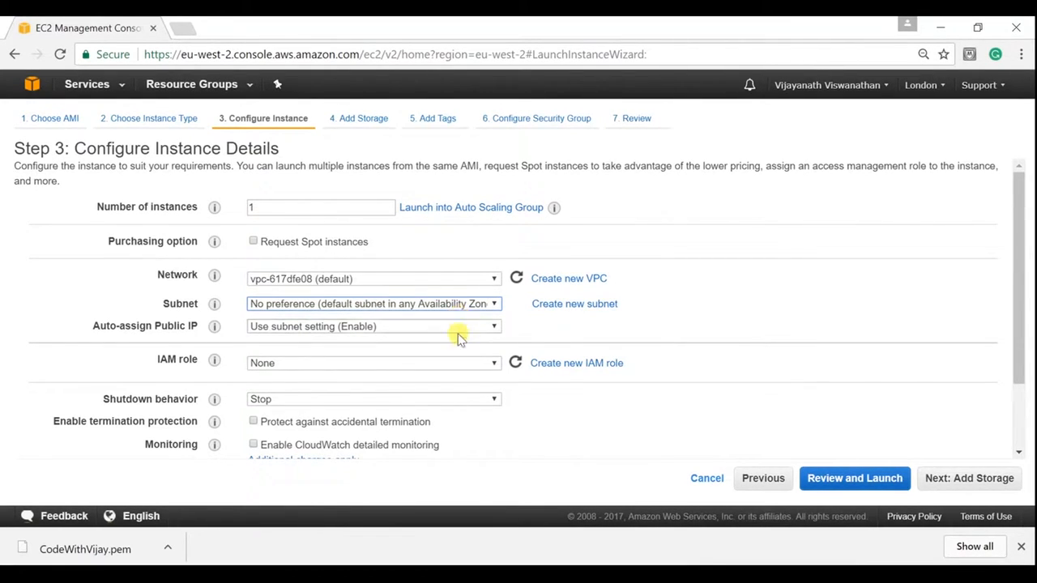
{"action": "left_click", "coordinate": [459, 326]}
{"action": "left_click", "coordinate": [459, 327]}
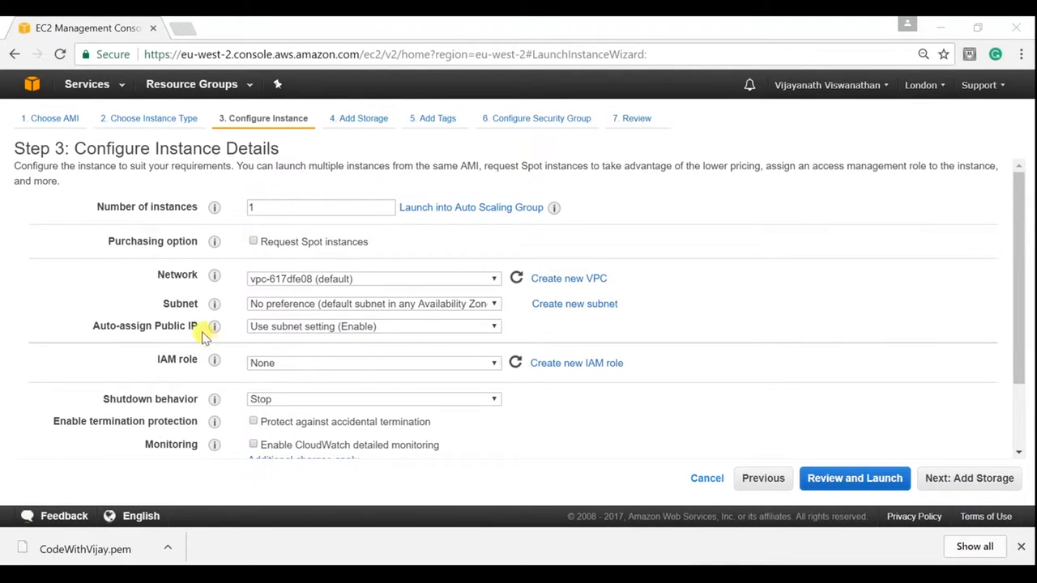
Examine the IAM role choices for the instance, keeping None.
{"action": "mouse_move", "coordinate": [211, 336]}
{"action": "scroll", "coordinate": [477, 413], "scroll_direction": "down", "scroll_amount": 1}
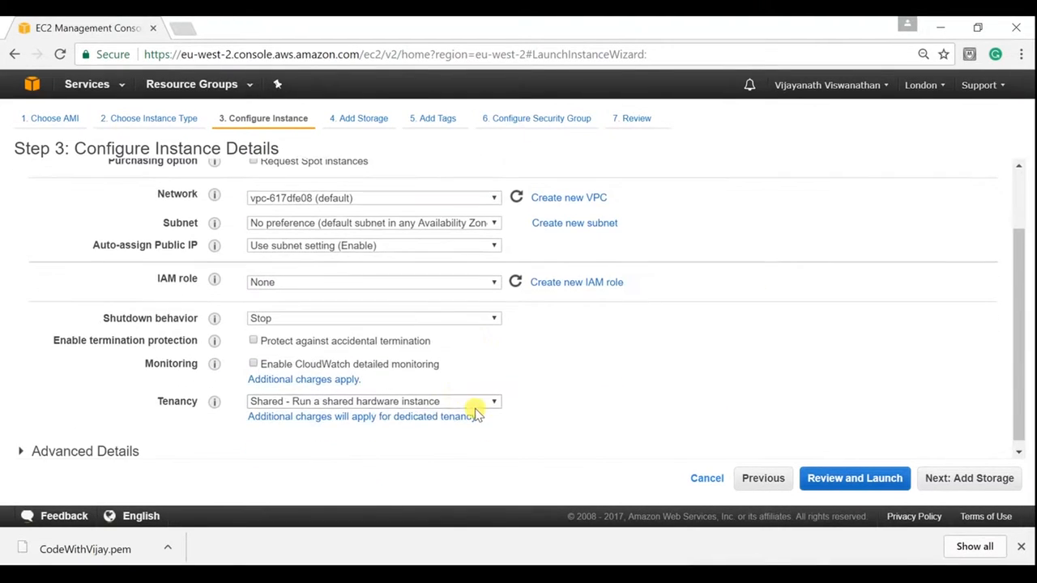
{"action": "left_click", "coordinate": [301, 285]}
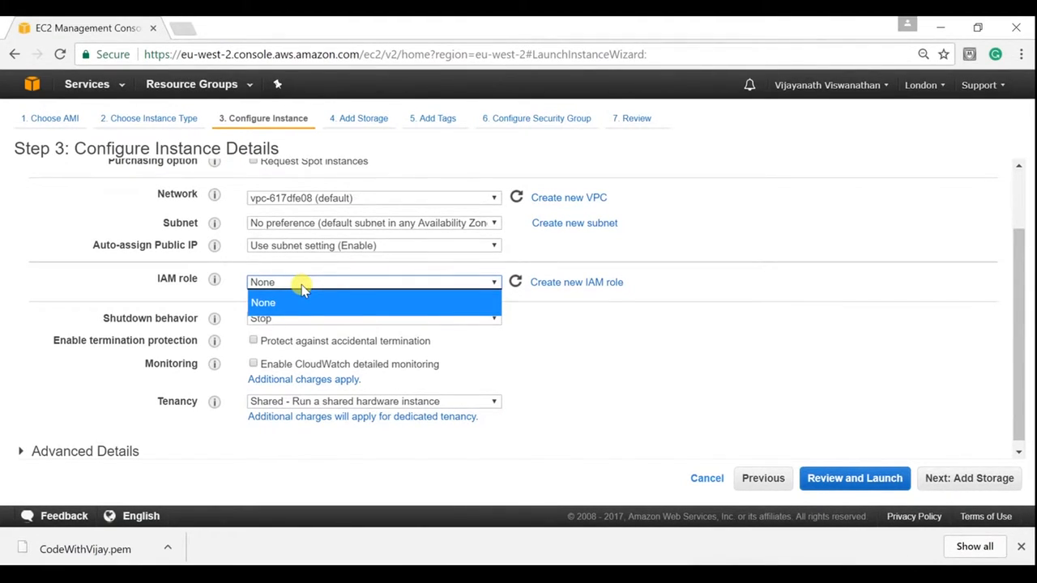
{"action": "left_click", "coordinate": [606, 334]}
Set the shutdown behavior to Terminate and enable protection against accidental termination.
{"action": "scroll", "coordinate": [362, 331], "scroll_direction": "down", "scroll_amount": 1}
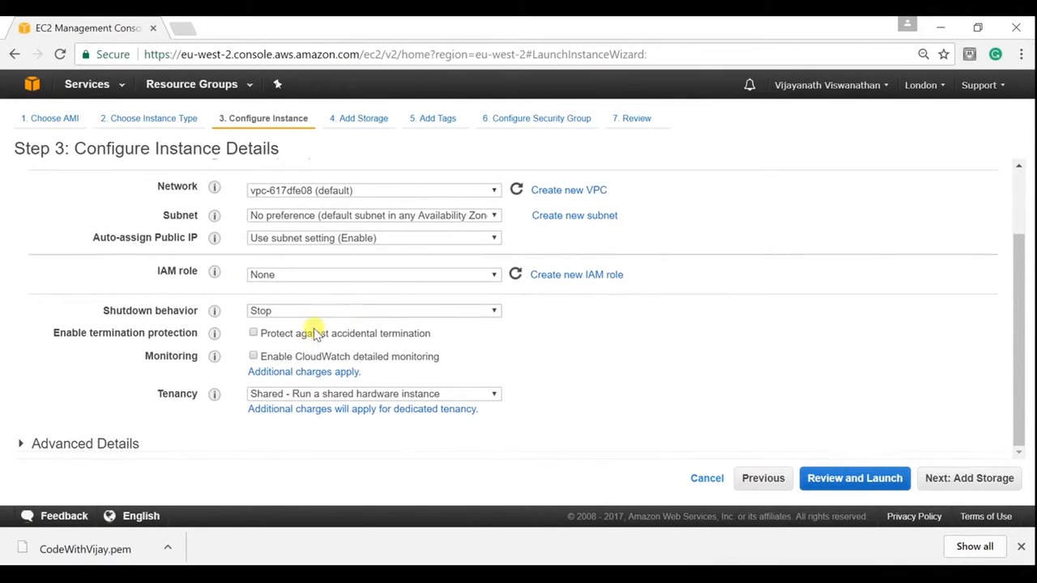
{"action": "left_click", "coordinate": [351, 311]}
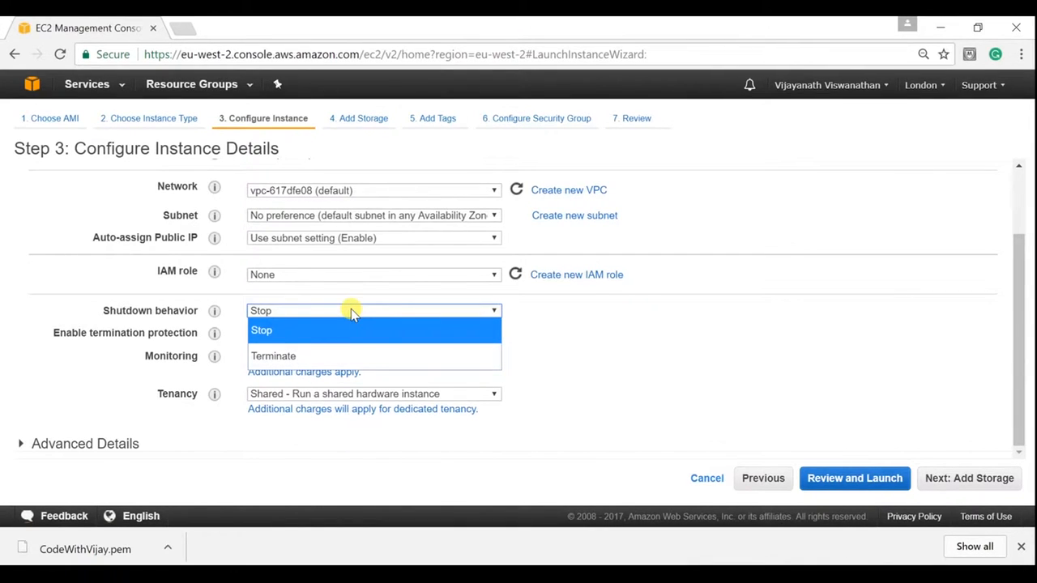
{"action": "left_click", "coordinate": [308, 357]}
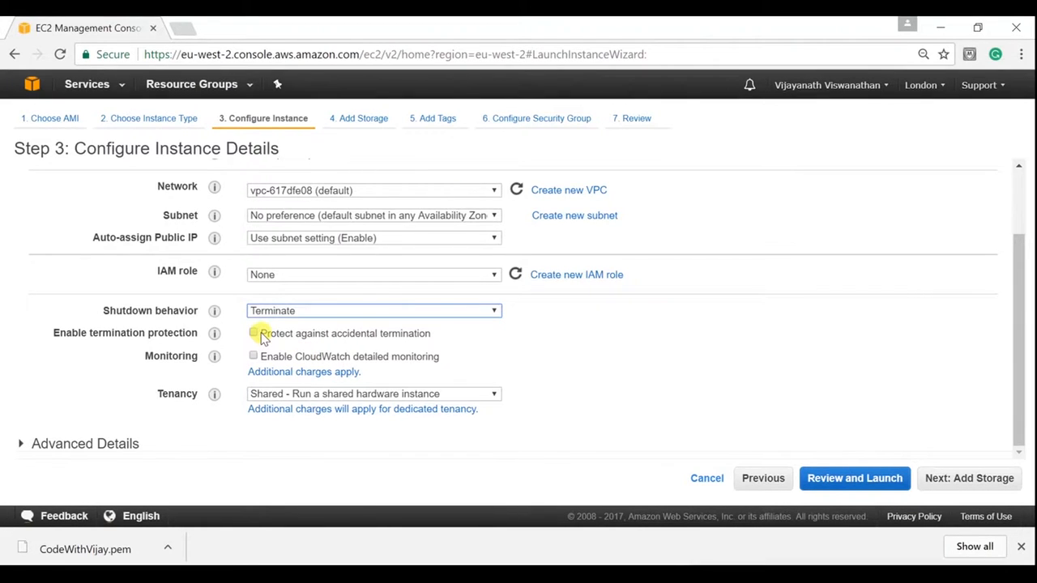
{"action": "mouse_move", "coordinate": [232, 340]}
{"action": "left_click", "coordinate": [253, 333]}
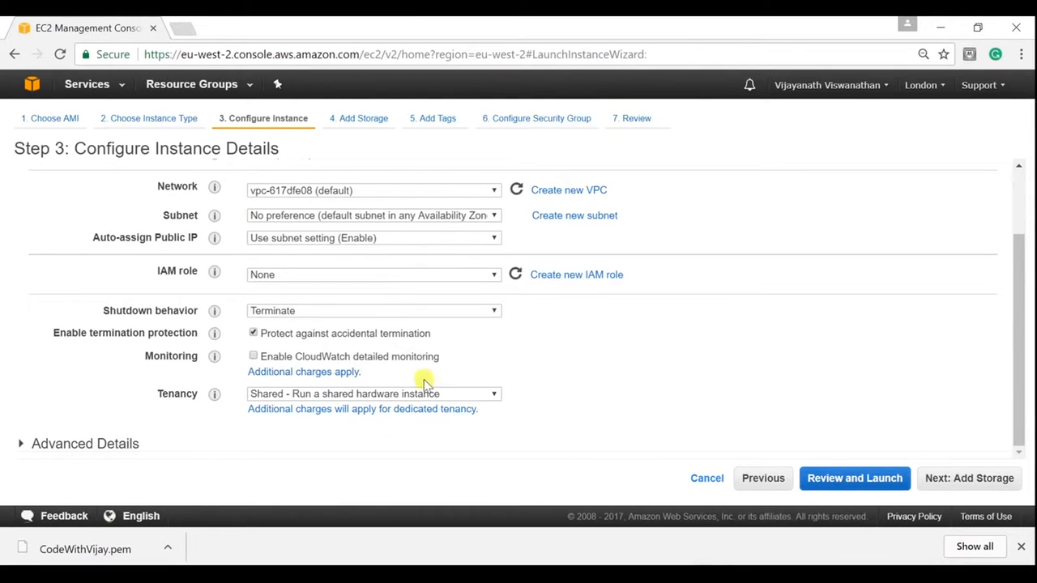
Examine the tenancy choices, keeping the shared hardware instance option, and continue to the storage settings.
{"action": "left_click", "coordinate": [403, 394]}
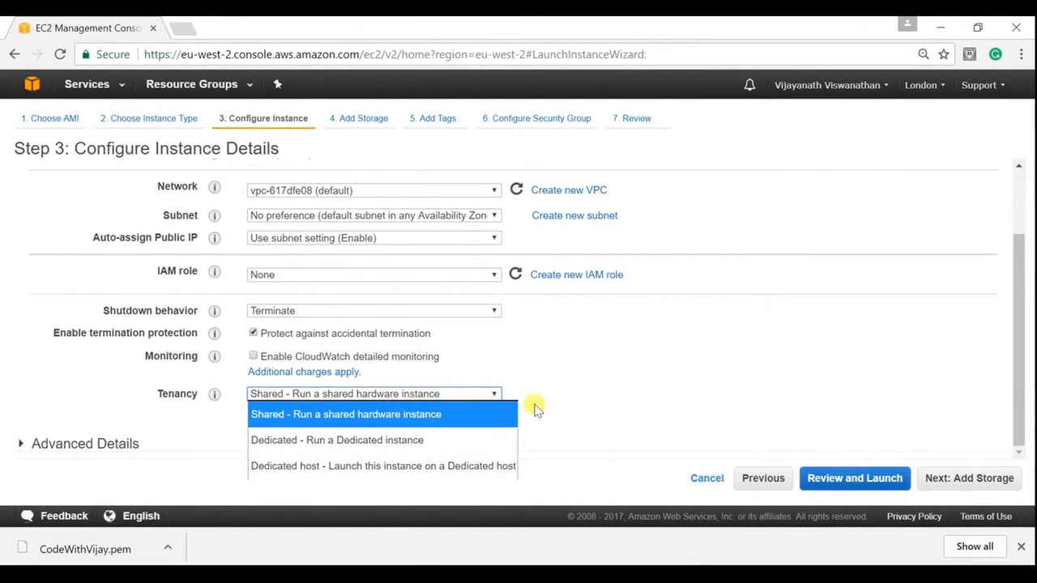
{"action": "left_click", "coordinate": [689, 384]}
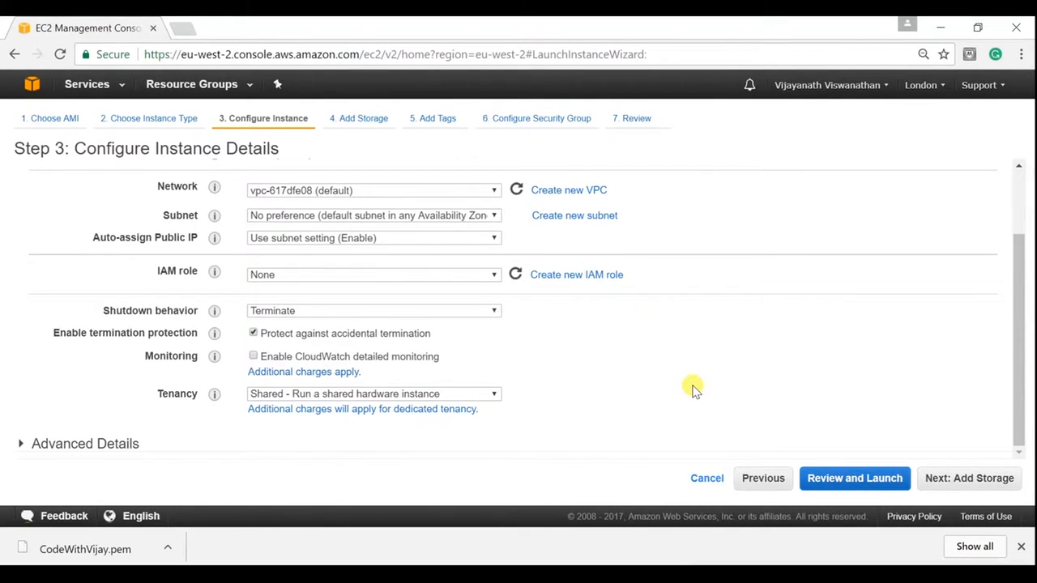
{"action": "left_click", "coordinate": [952, 480]}
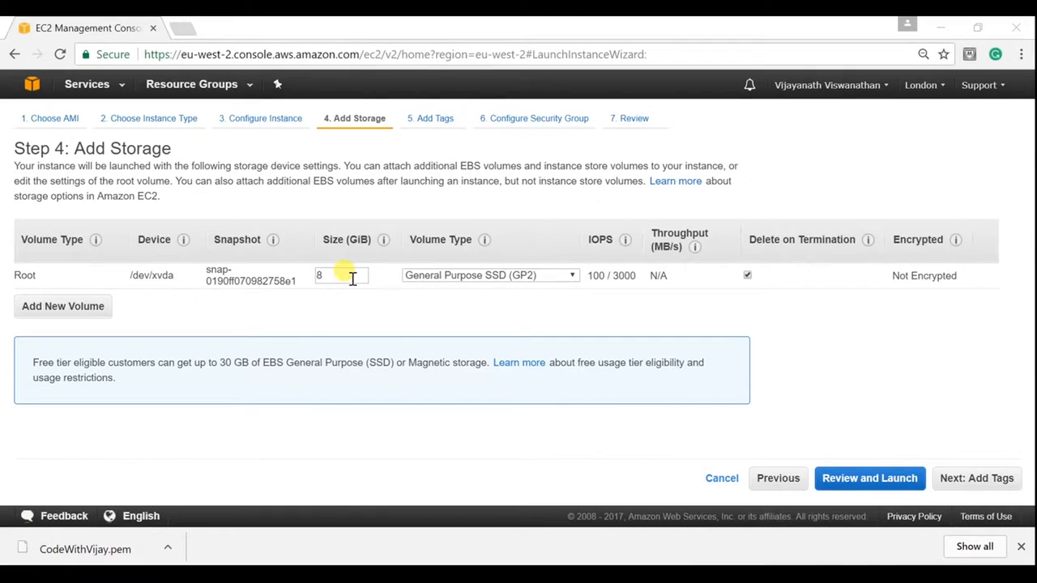
Examine the volume type choices for the root volume, keeping General Purpose SSD (GP2).
{"action": "left_click", "coordinate": [549, 278]}
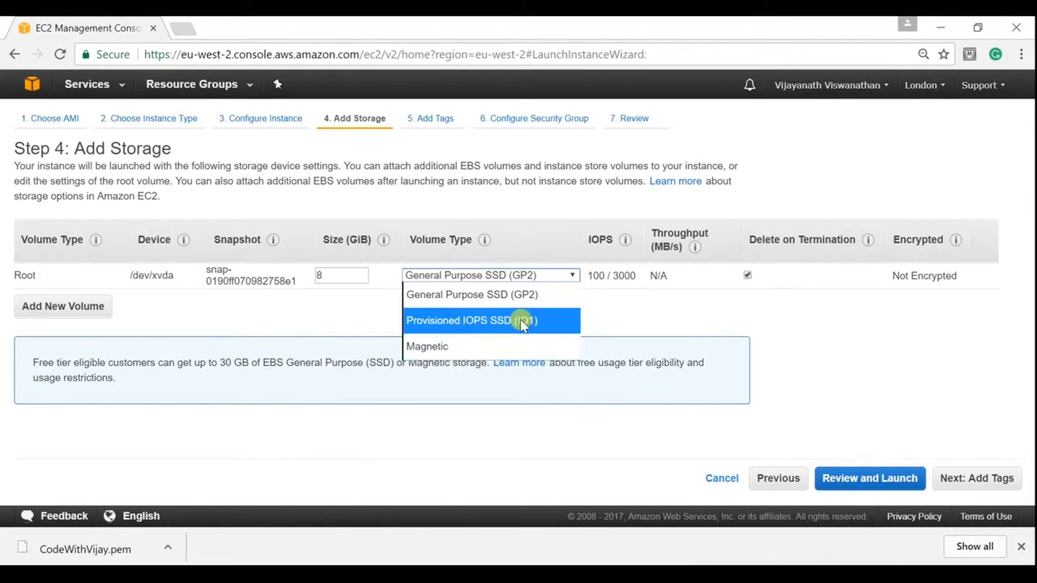
{"action": "left_click", "coordinate": [718, 314]}
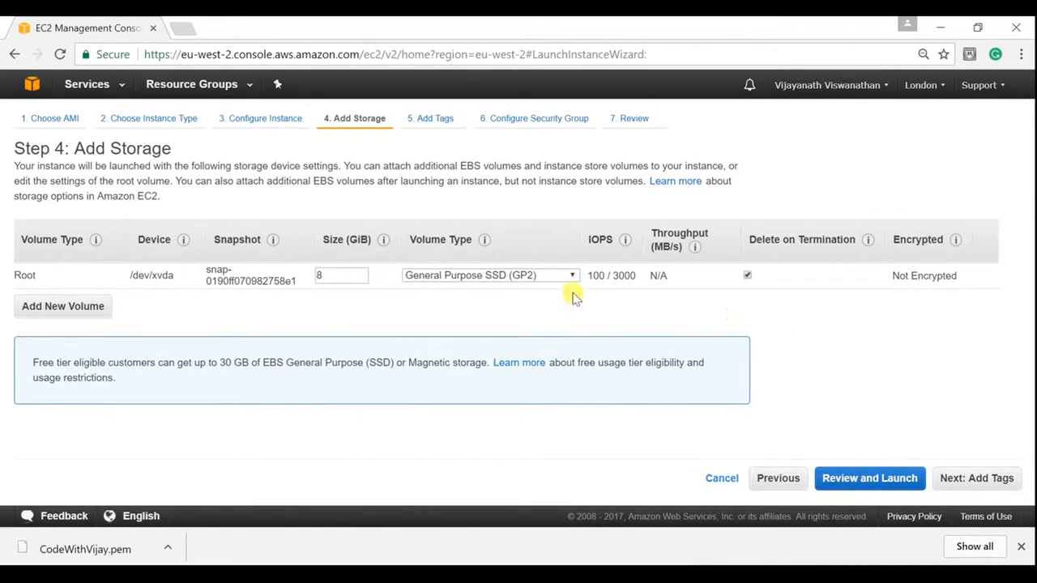
{"action": "left_click", "coordinate": [542, 277]}
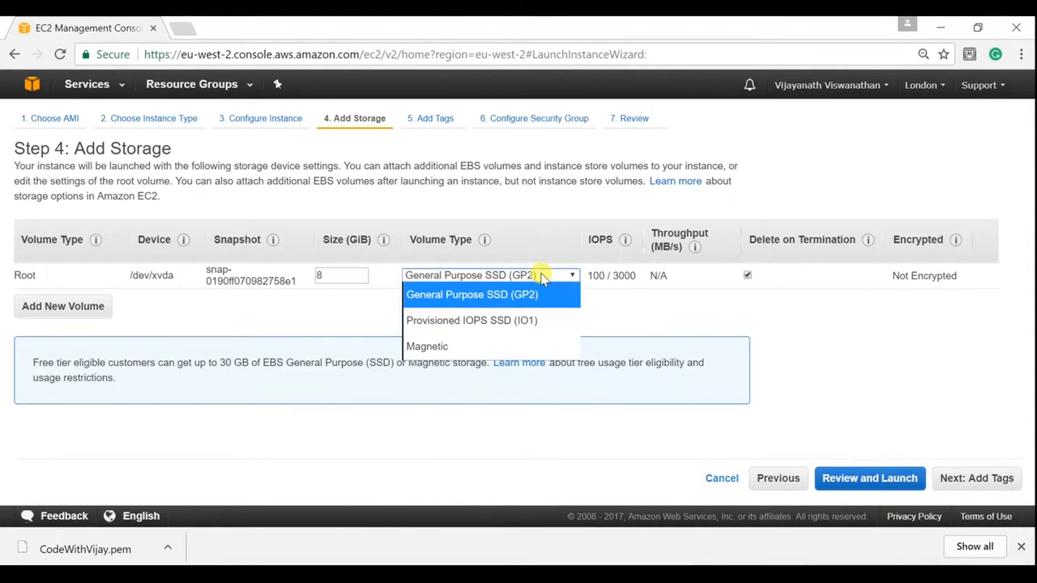
{"action": "left_click", "coordinate": [541, 277]}
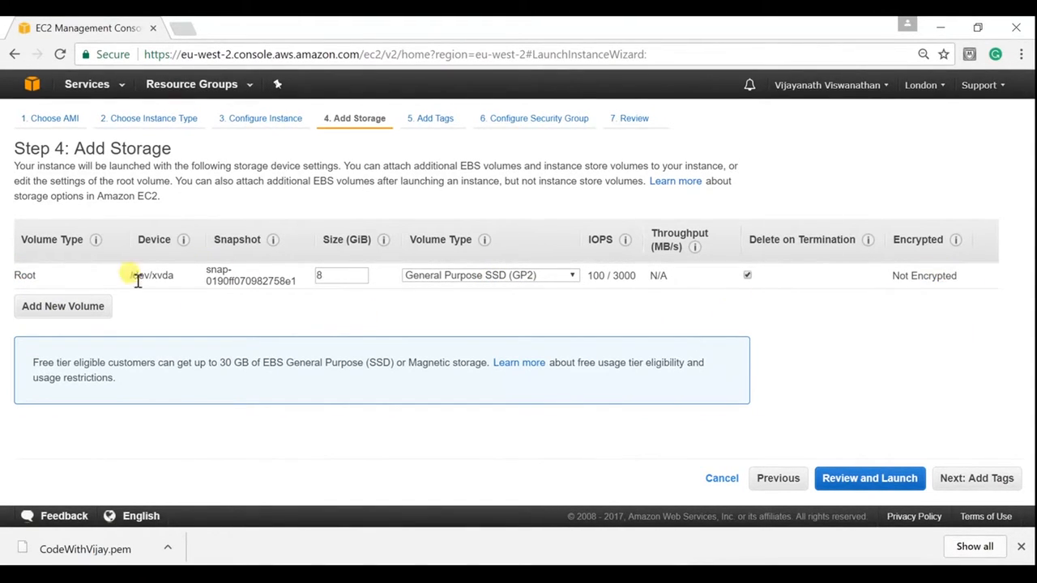
Try adding a second EBS volume with encryption enabled, and remove it from the storage list.
{"action": "left_click", "coordinate": [96, 311]}
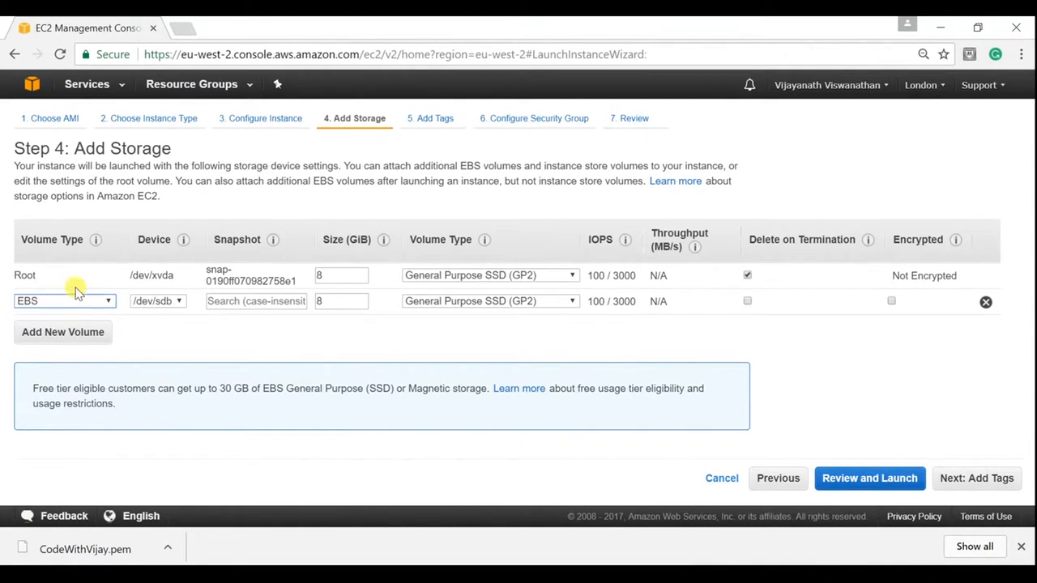
{"action": "left_click", "coordinate": [891, 301]}
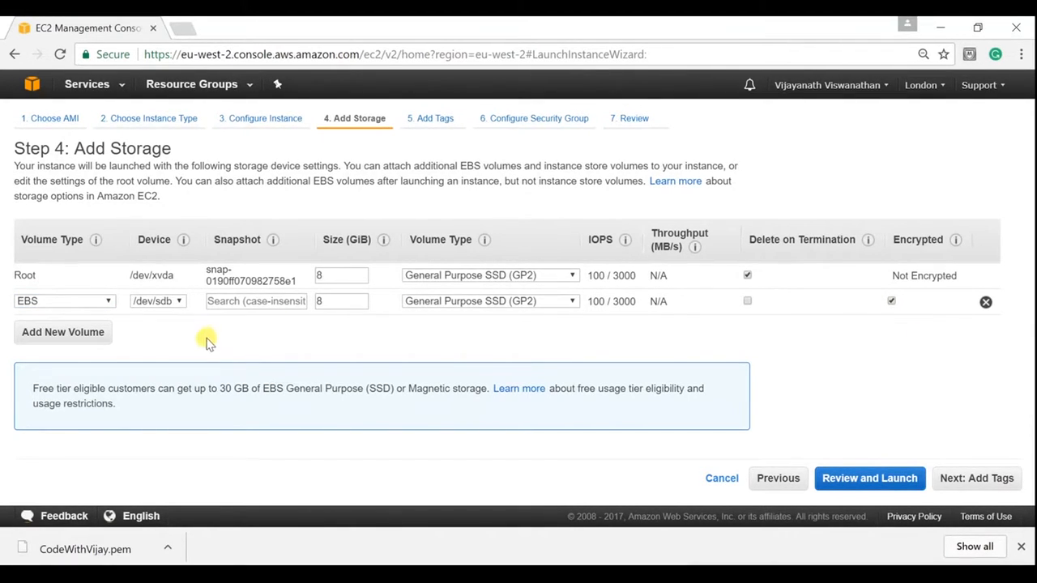
{"action": "left_click", "coordinate": [986, 302]}
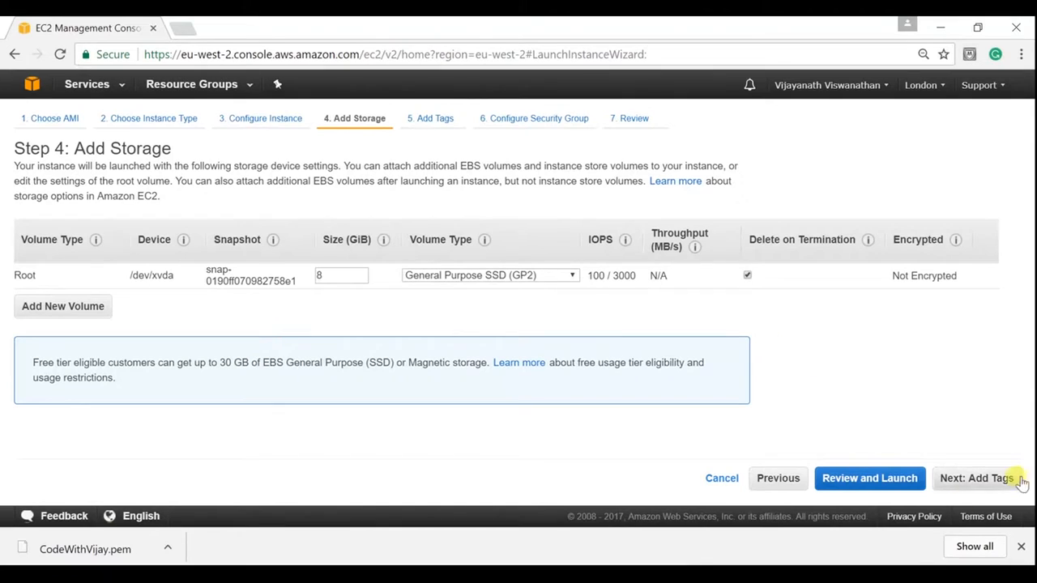
Continue to the instance tags and add a tag with key Owner and value CodeWithVijay.
{"action": "left_click", "coordinate": [973, 483]}
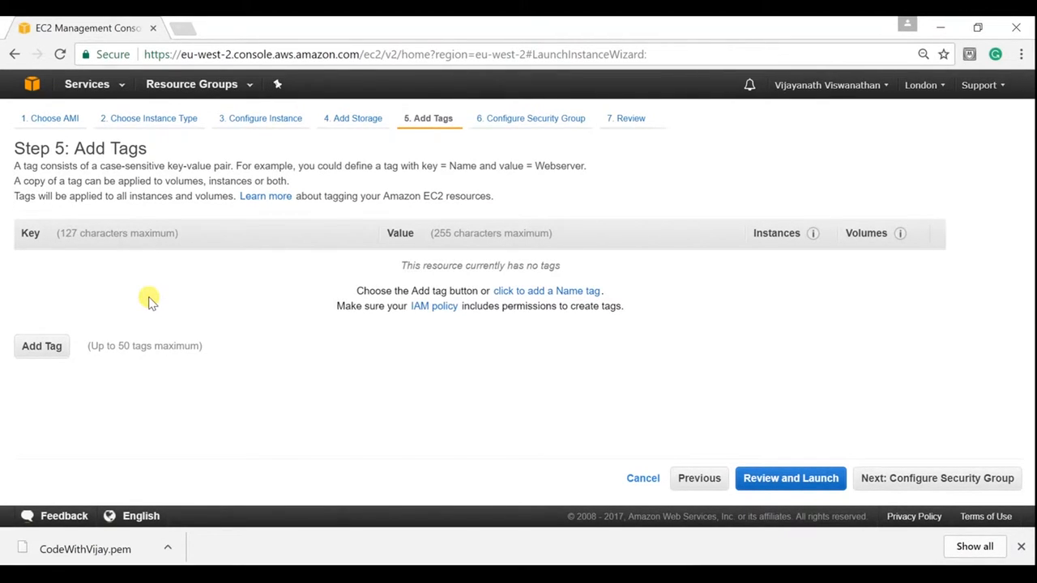
{"action": "left_click", "coordinate": [42, 348]}
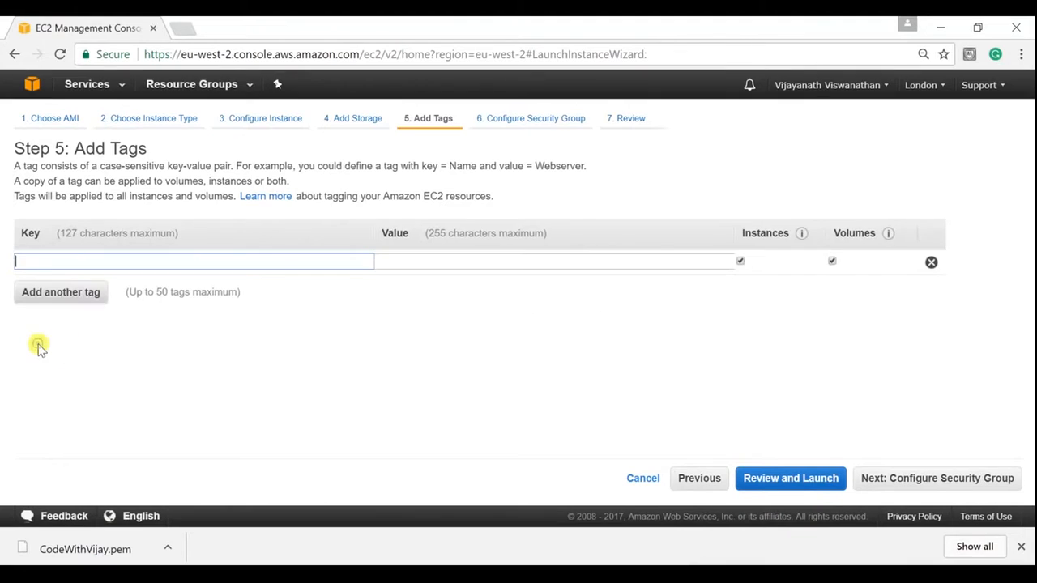
{"action": "type", "text": "Owner"}
{"action": "key", "text": "Tab"}
{"action": "type", "text": "CodeWithVijay"}
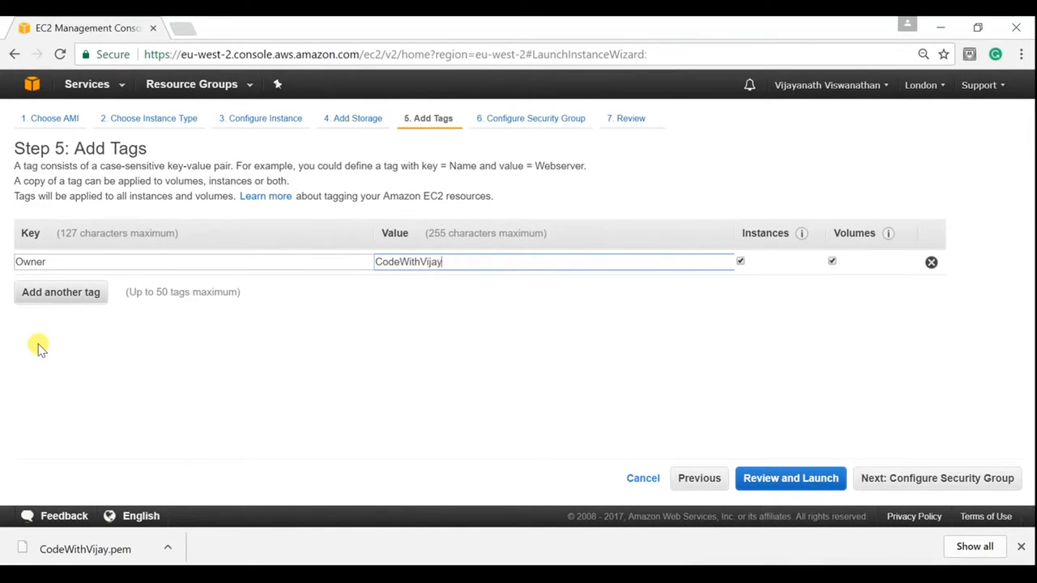
Add another tag with key Purpose and value Training, and continue to the security group settings.
{"action": "left_click", "coordinate": [53, 294]}
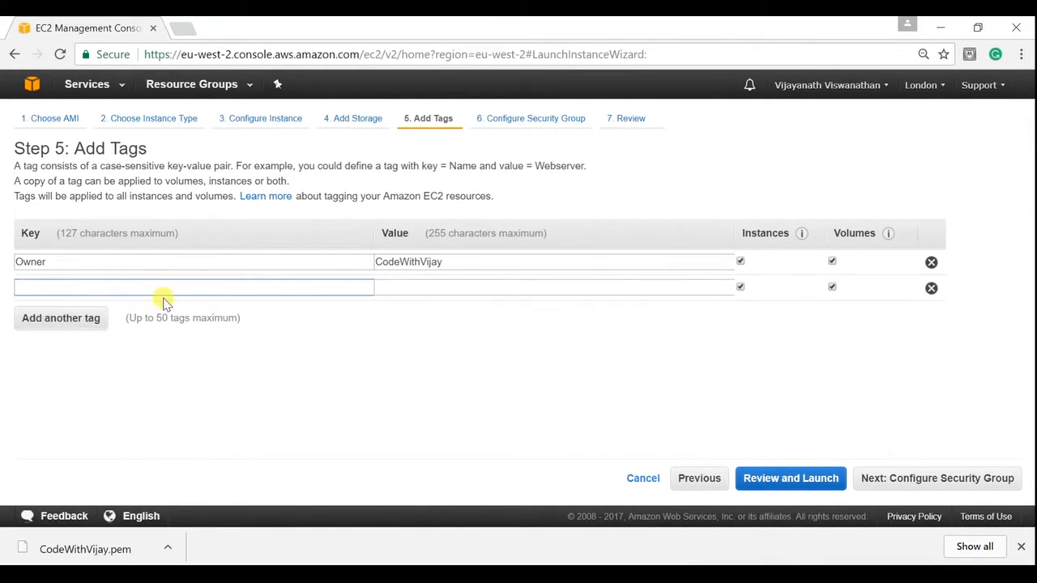
{"action": "type", "text": "Purpose"}
{"action": "key", "text": "Tab"}
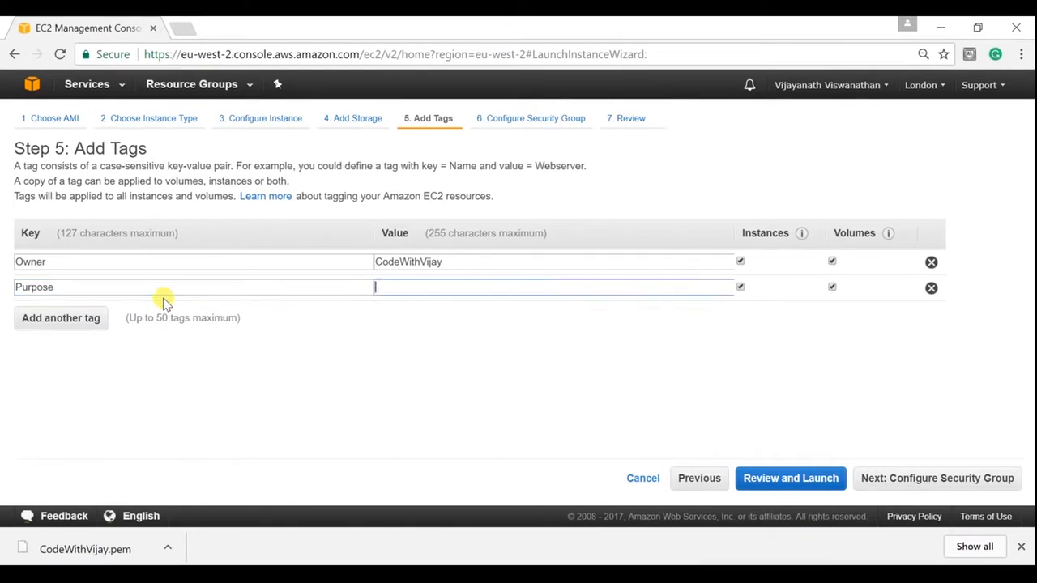
{"action": "type", "text": "Training"}
{"action": "left_click", "coordinate": [644, 364]}
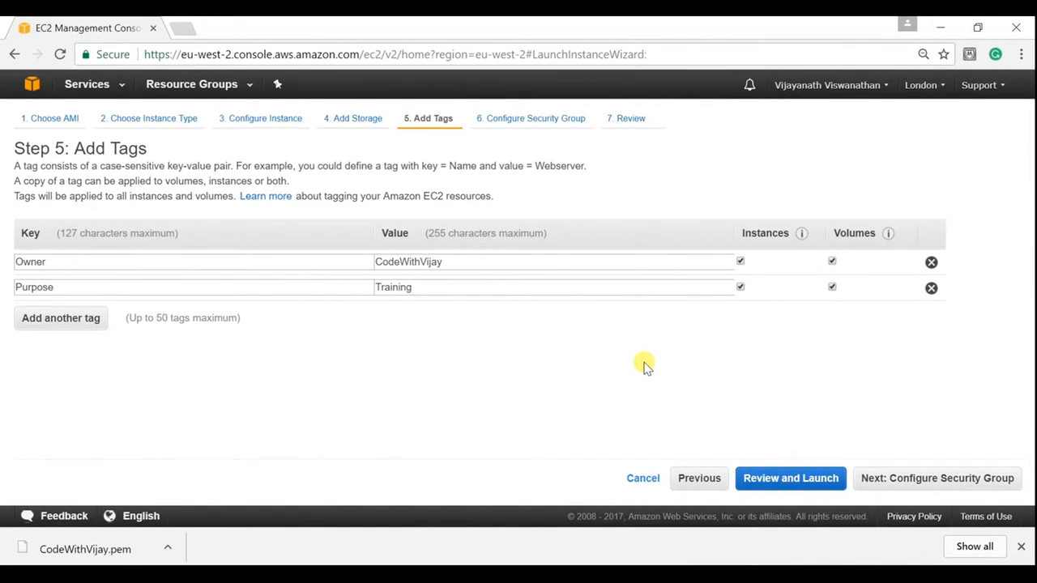
{"action": "left_click", "coordinate": [904, 476]}
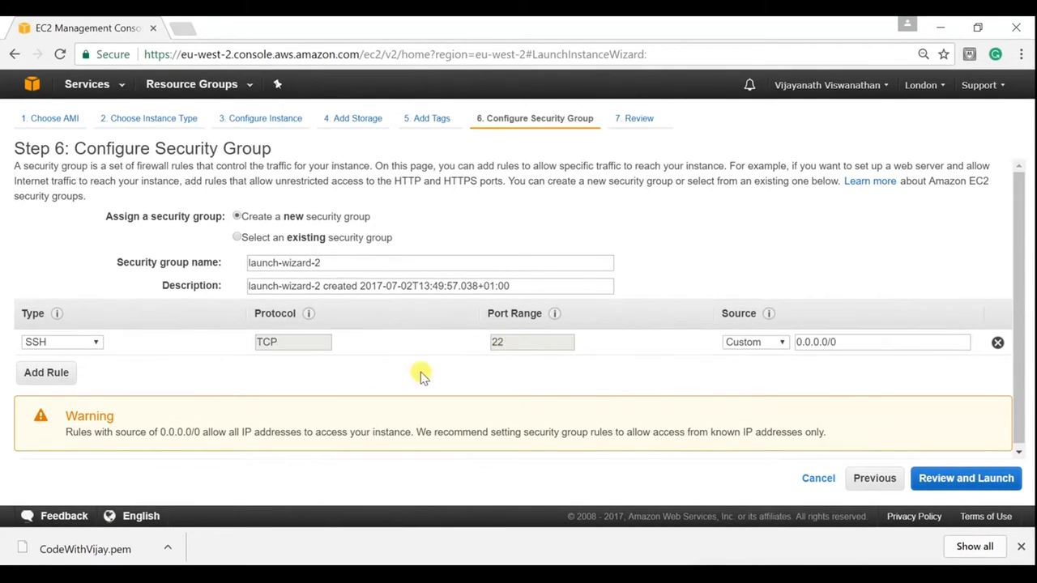
Examine the source address and source type choices of the SSH rule, keeping Custom with 0.0.0.0/0.
{"action": "left_click_drag", "start_coordinate": [853, 344], "coordinate": [798, 344]}
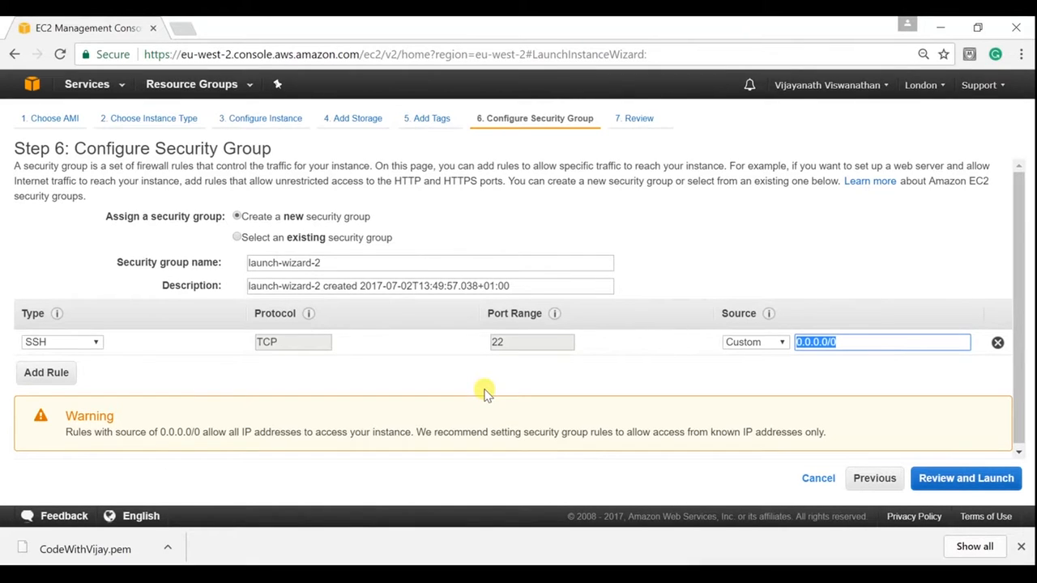
{"action": "left_click", "coordinate": [463, 375]}
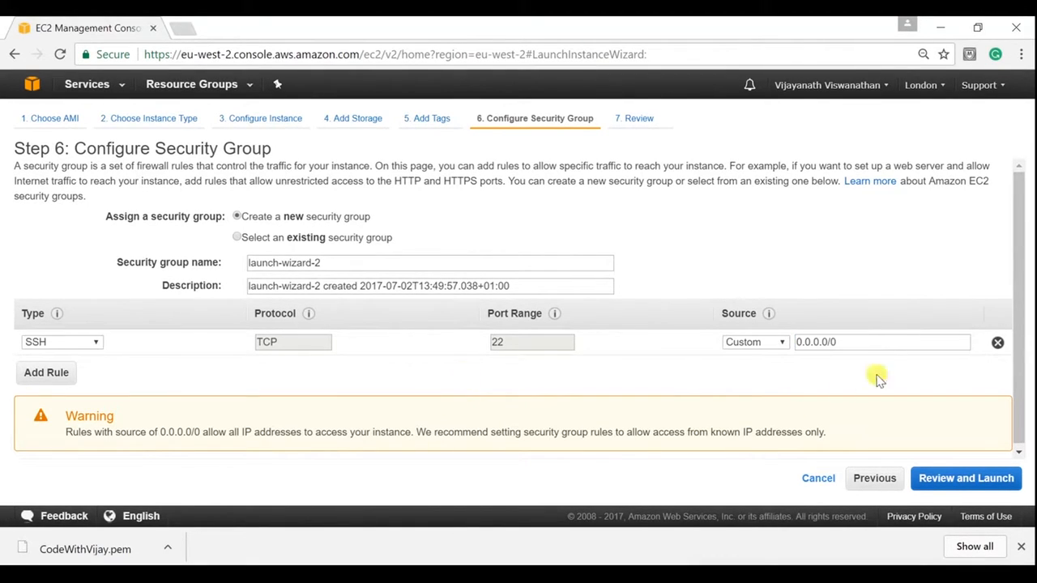
{"action": "left_click_drag", "start_coordinate": [855, 342], "coordinate": [787, 341]}
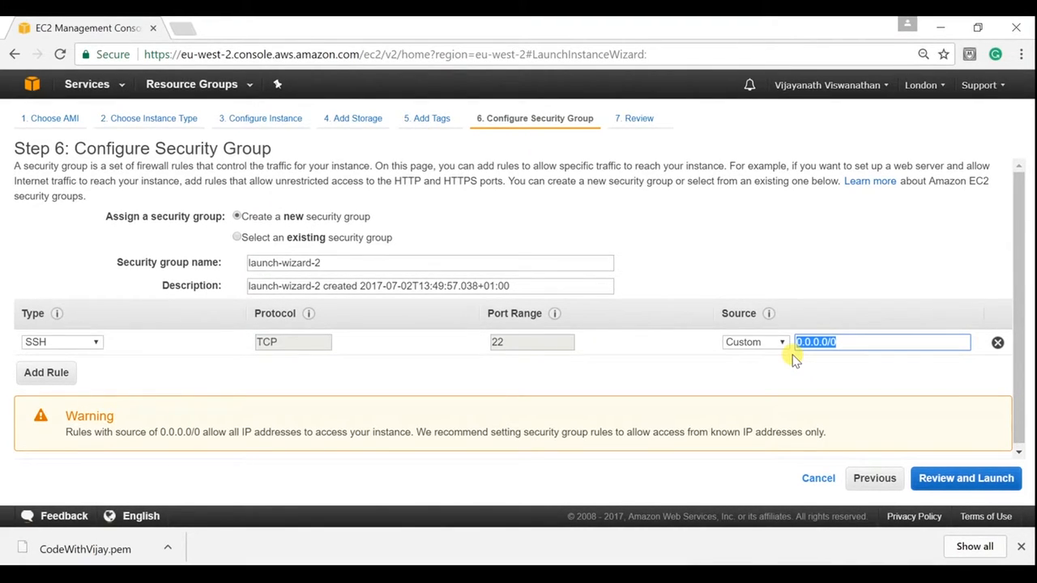
{"action": "left_click", "coordinate": [760, 345]}
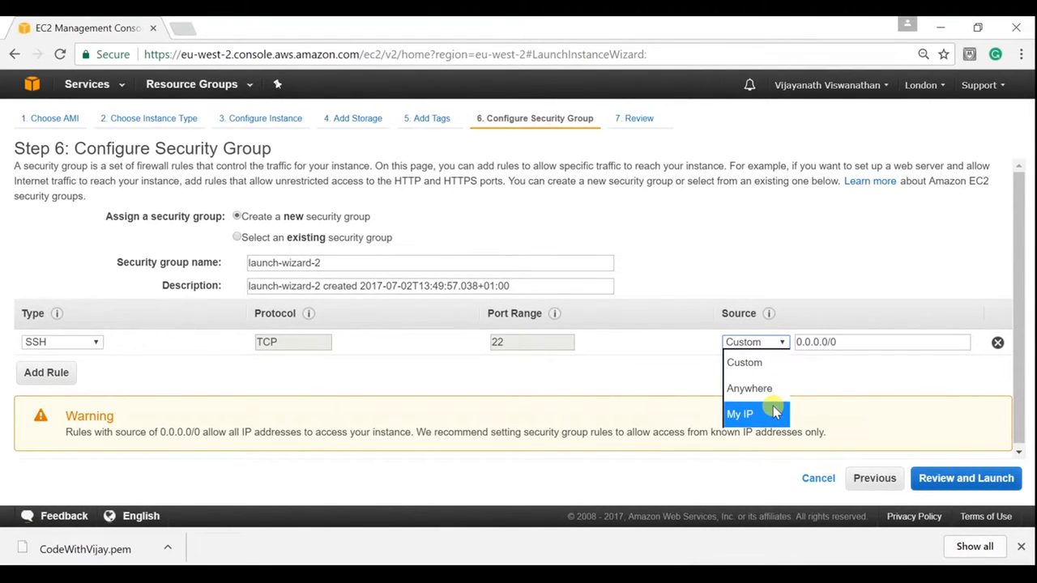
{"action": "left_click", "coordinate": [614, 386]}
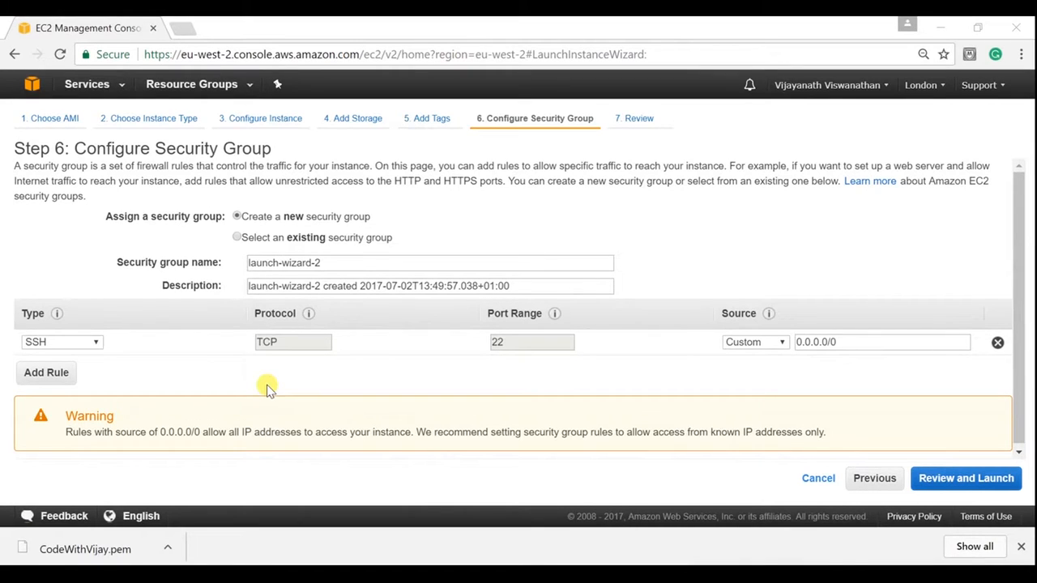
Add an HTTP rule on port 80 to the new security group, keeping its default source.
{"action": "left_click", "coordinate": [50, 372]}
{"action": "left_click", "coordinate": [77, 368]}
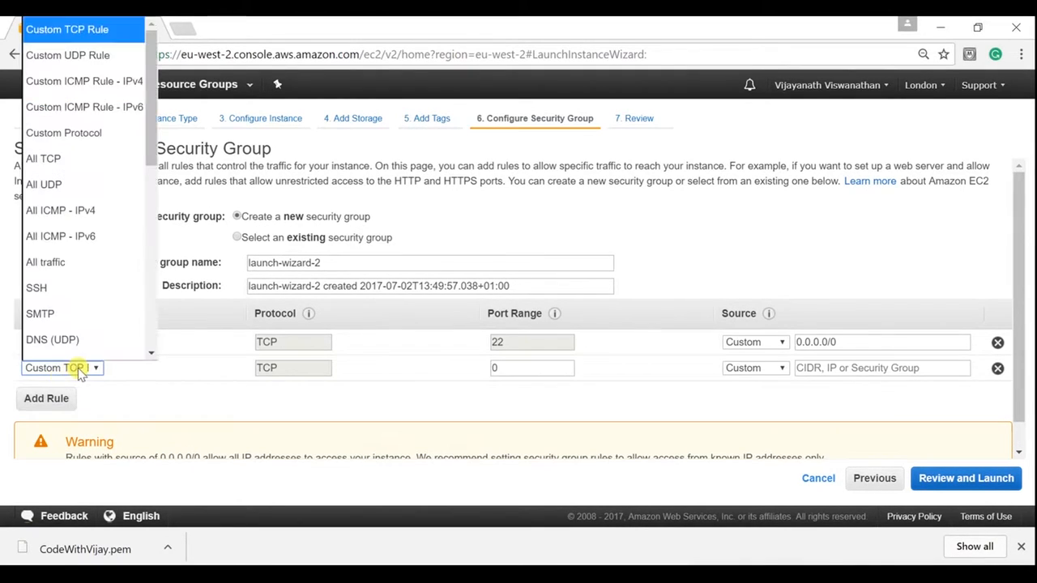
{"action": "key", "text": "h"}
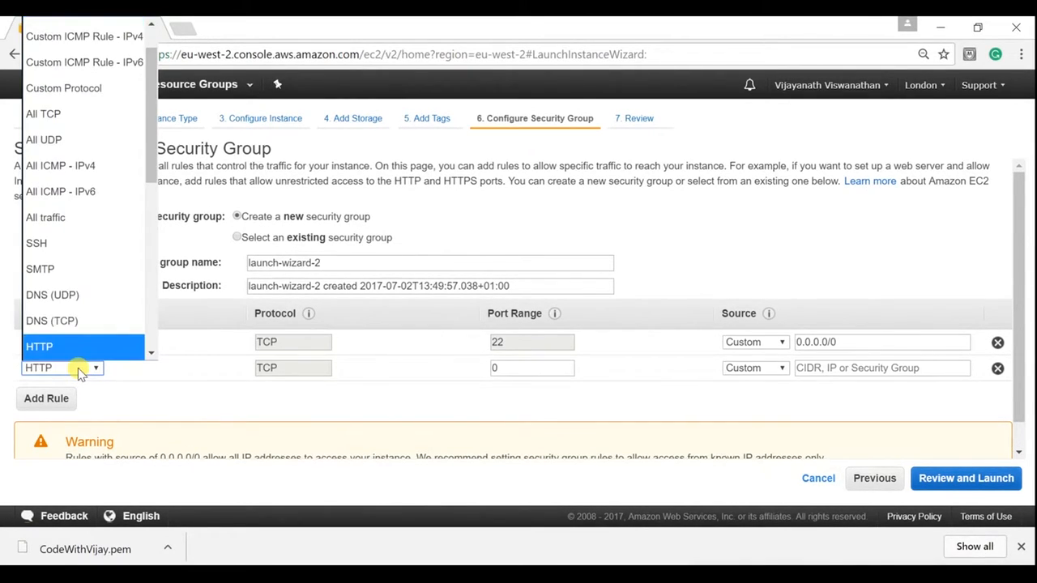
{"action": "left_click", "coordinate": [160, 391]}
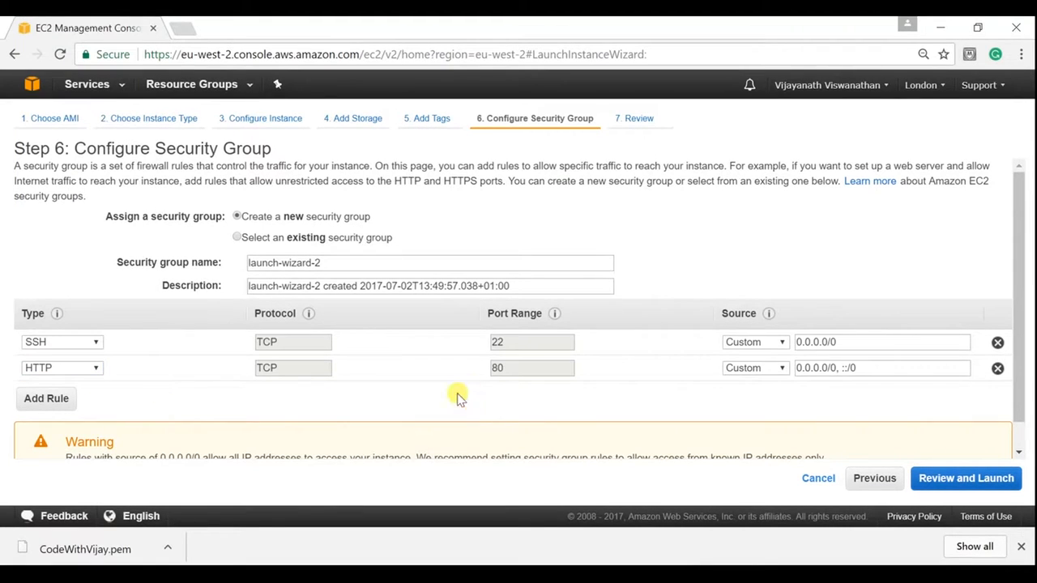
{"action": "left_click_drag", "start_coordinate": [511, 368], "coordinate": [493, 369]}
Add an HTTPS rule on port 443 to the security group, keeping its default source.
{"action": "left_click", "coordinate": [61, 399]}
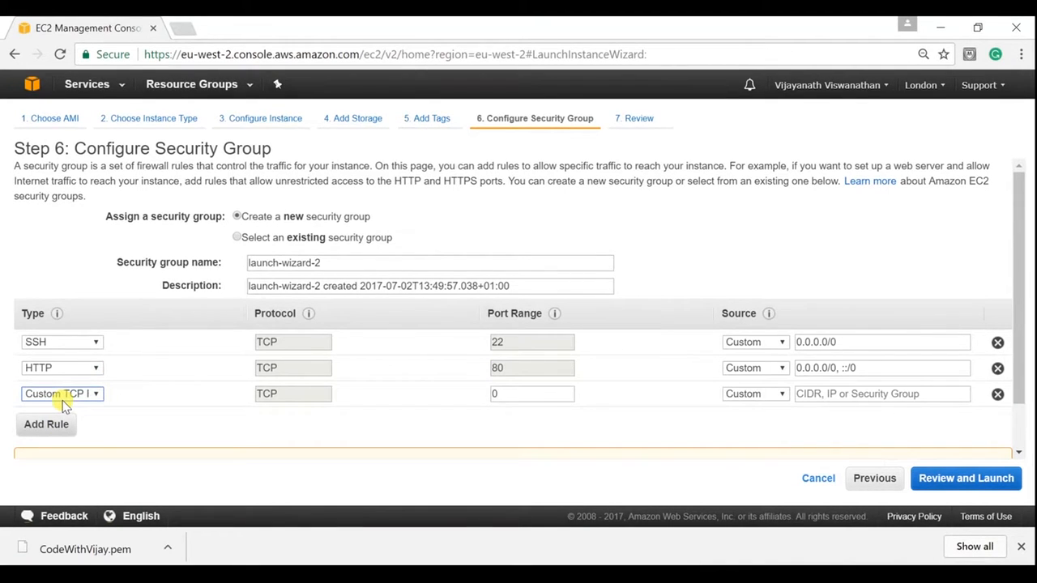
{"action": "left_click", "coordinate": [64, 395]}
{"action": "key", "text": "h"}
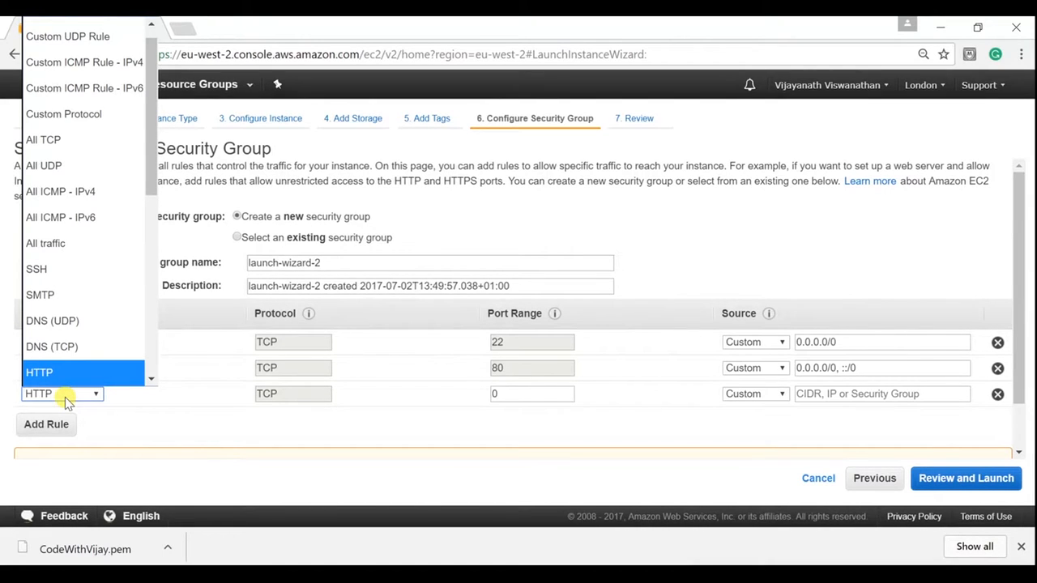
{"action": "left_click", "coordinate": [151, 381]}
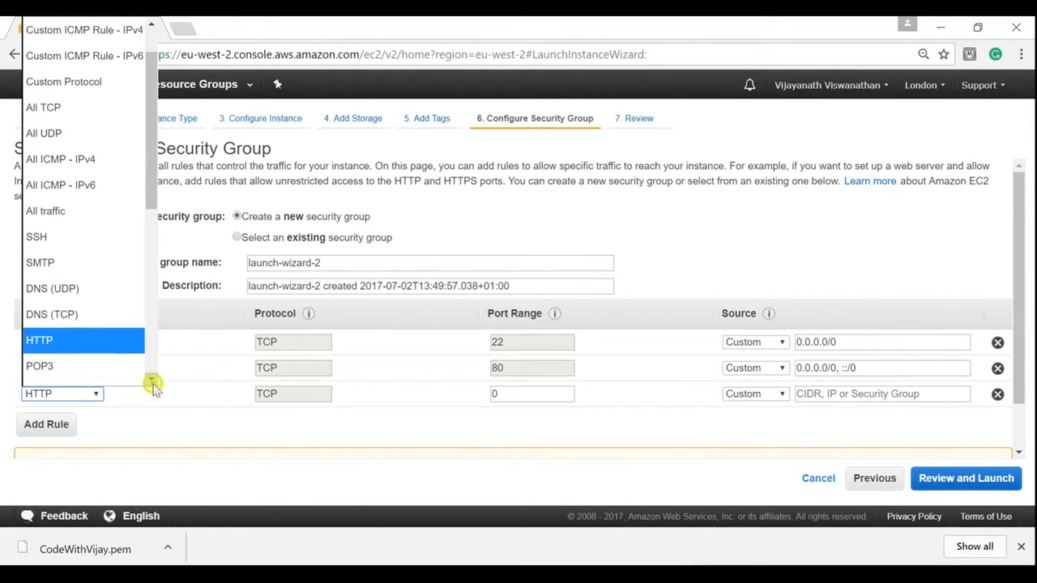
{"action": "left_click", "coordinate": [151, 380]}
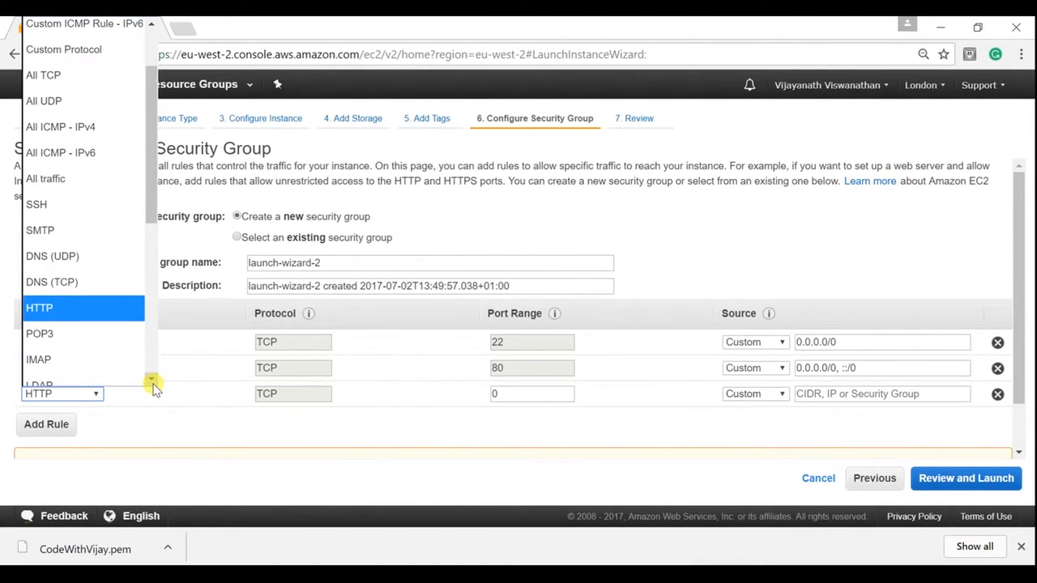
{"action": "key", "text": "h"}
{"action": "left_click", "coordinate": [99, 379]}
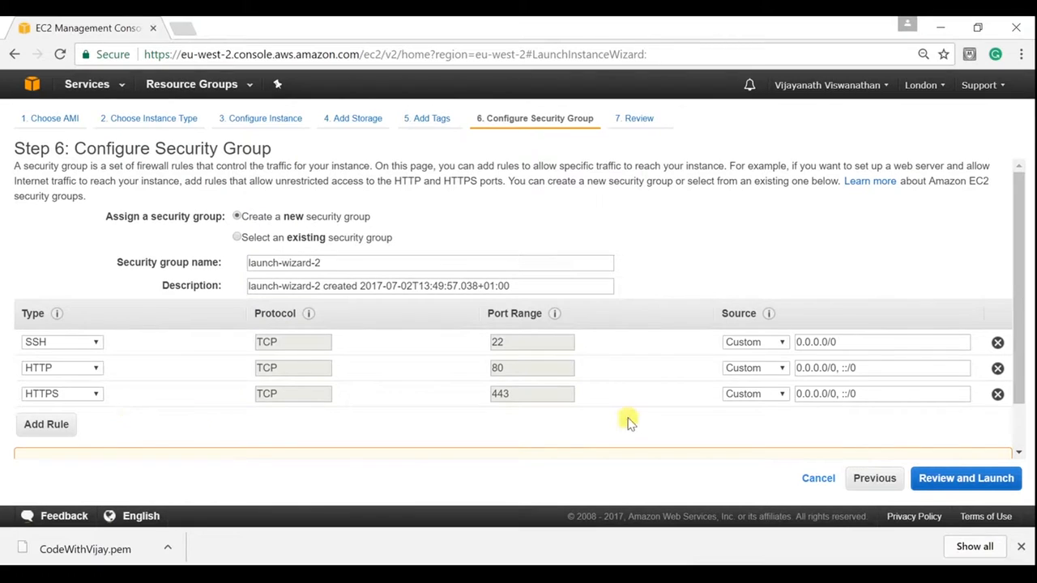
Review the launch summary with its AMI, instance type and security group rules, and proceed with the launch to the key pair selection.
{"action": "scroll", "coordinate": [631, 413], "scroll_direction": "down", "scroll_amount": 1}
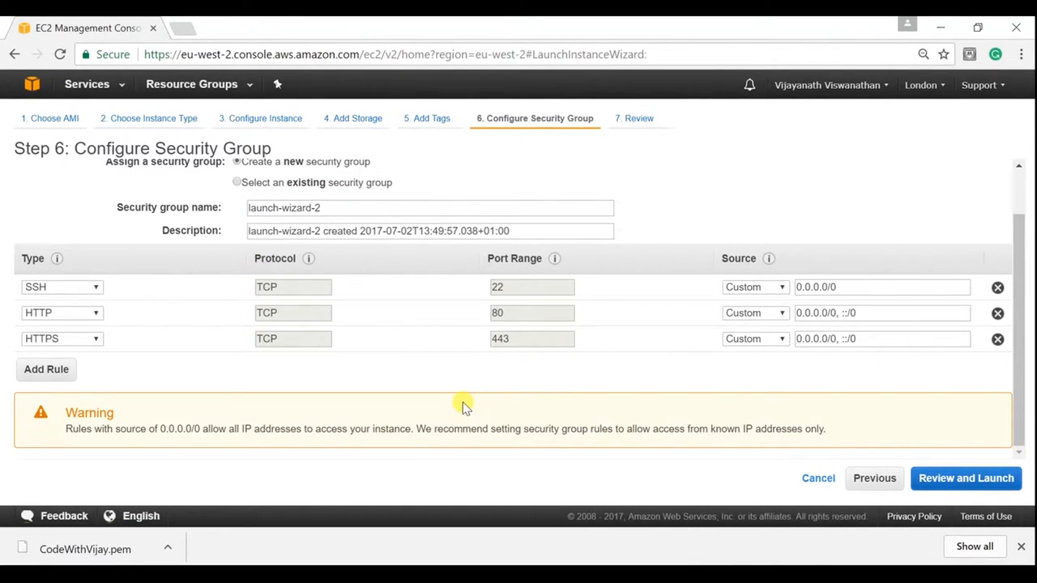
{"action": "left_click", "coordinate": [967, 479]}
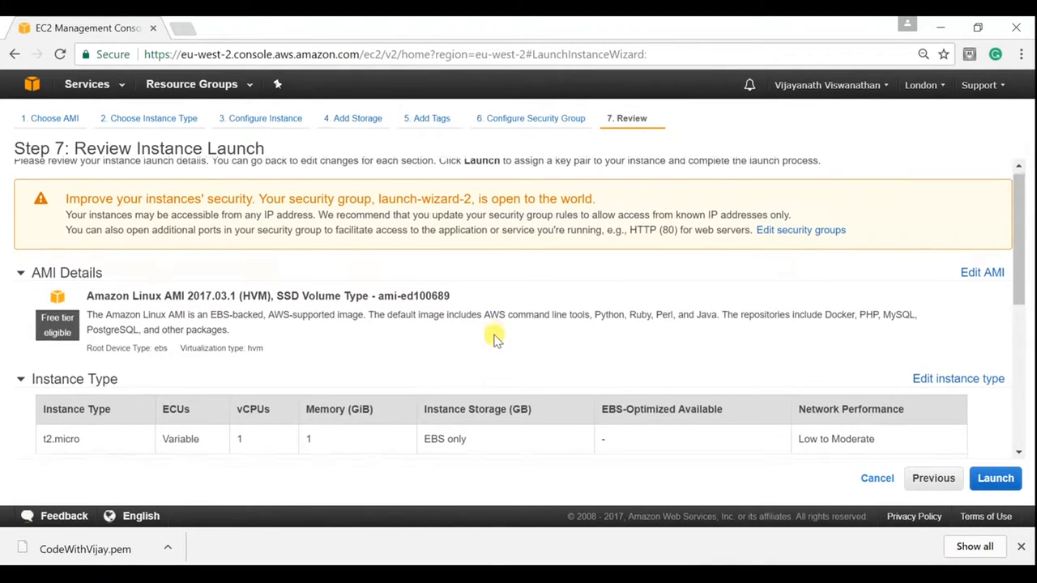
{"action": "scroll", "coordinate": [492, 333], "scroll_direction": "down", "scroll_amount": 4}
{"action": "scroll", "coordinate": [493, 336], "scroll_direction": "up", "scroll_amount": 3}
{"action": "scroll", "coordinate": [486, 357], "scroll_direction": "down", "scroll_amount": 3}
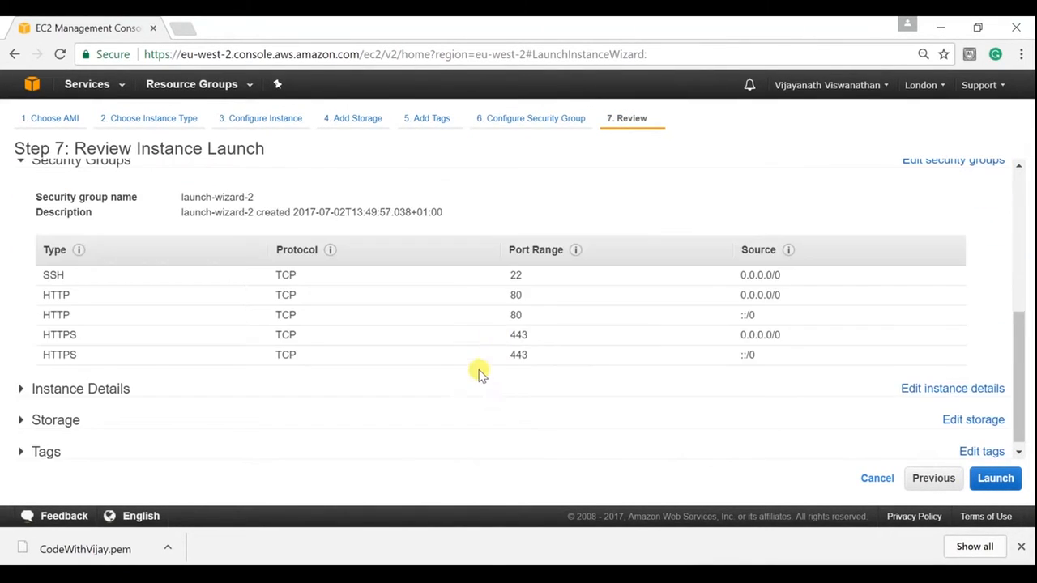
{"action": "scroll", "coordinate": [478, 373], "scroll_direction": "up", "scroll_amount": 5}
{"action": "scroll", "coordinate": [478, 372], "scroll_direction": "down", "scroll_amount": 6}
{"action": "scroll", "coordinate": [834, 379], "scroll_direction": "up", "scroll_amount": 5}
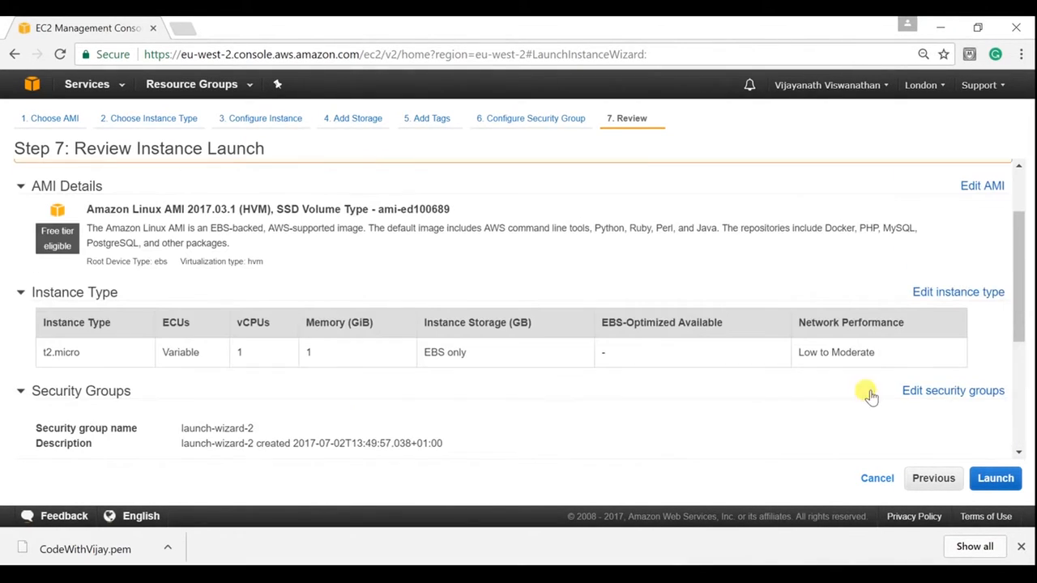
{"action": "left_click", "coordinate": [995, 479]}
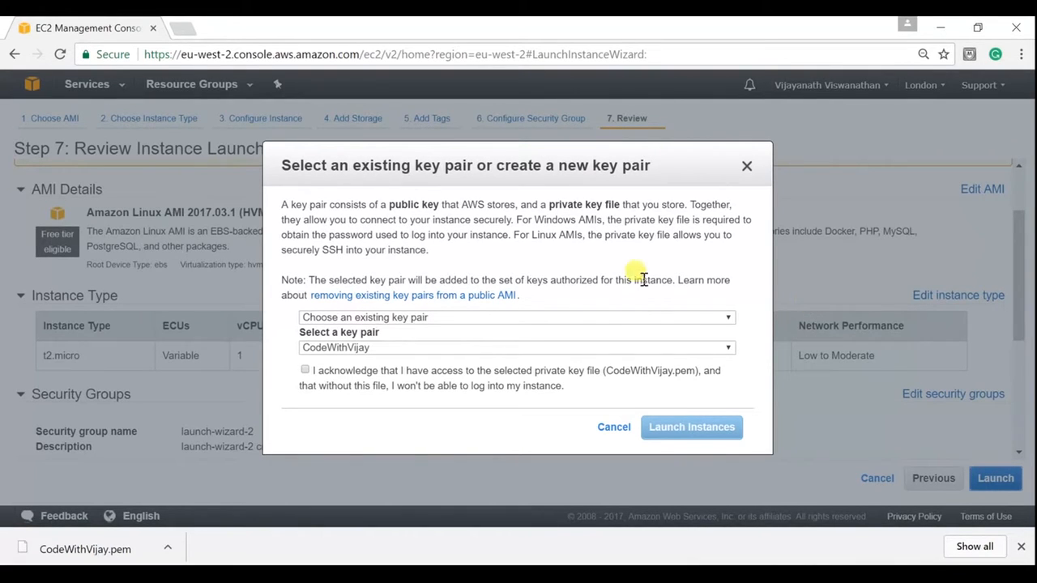
Create a new key pair named CodeWithVijay-Certificate and save its private key file in the CodeWithVijay folder on drive D.
{"action": "left_click", "coordinate": [587, 319]}
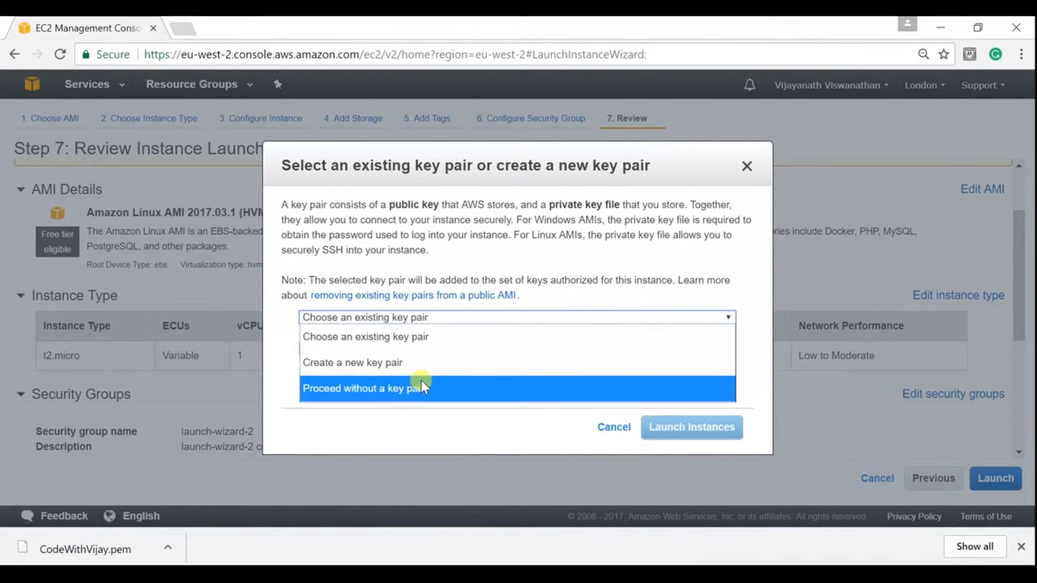
{"action": "left_click", "coordinate": [443, 364]}
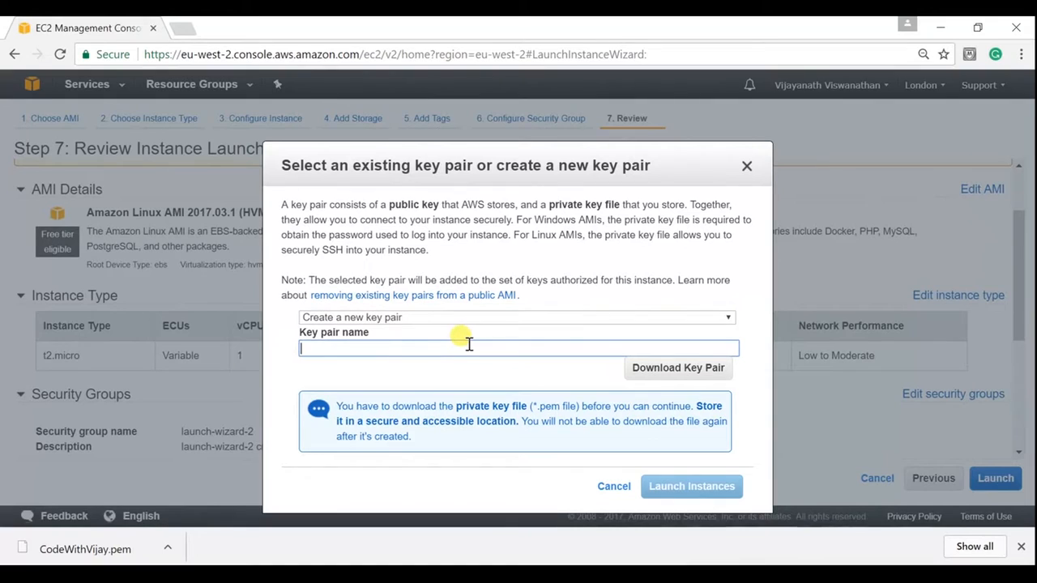
{"action": "type", "text": "CodeWithVija"}
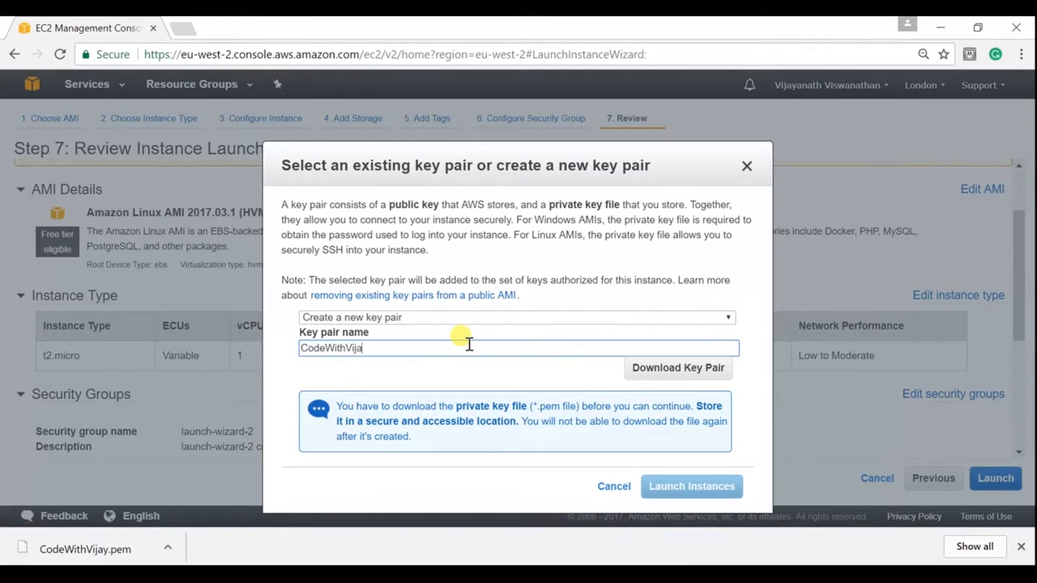
{"action": "type", "text": "y-Certificate"}
{"action": "left_click", "coordinate": [503, 369]}
{"action": "left_click", "coordinate": [684, 373]}
{"action": "left_click", "coordinate": [685, 375]}
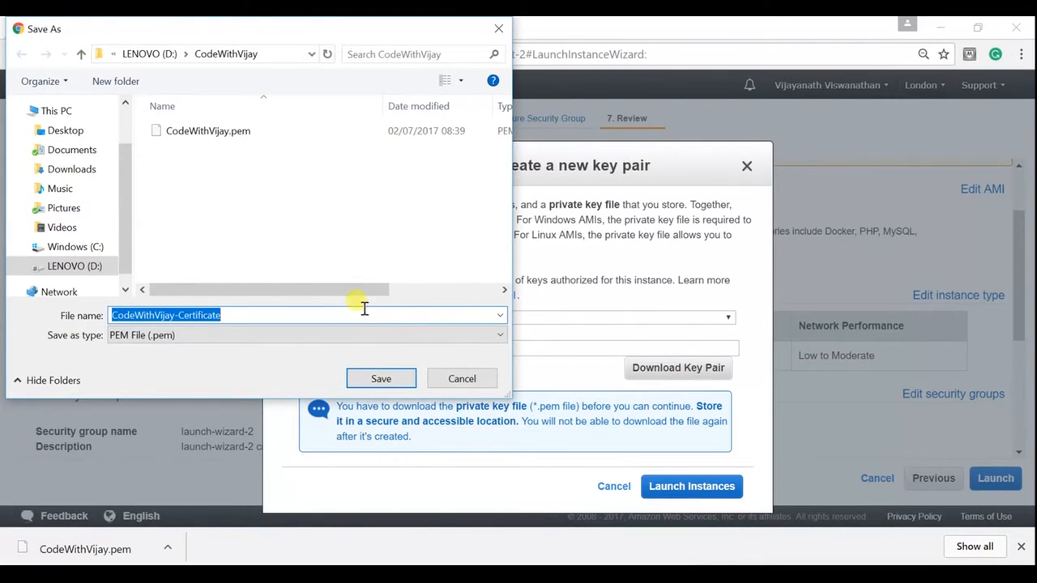
{"action": "left_click", "coordinate": [378, 380]}
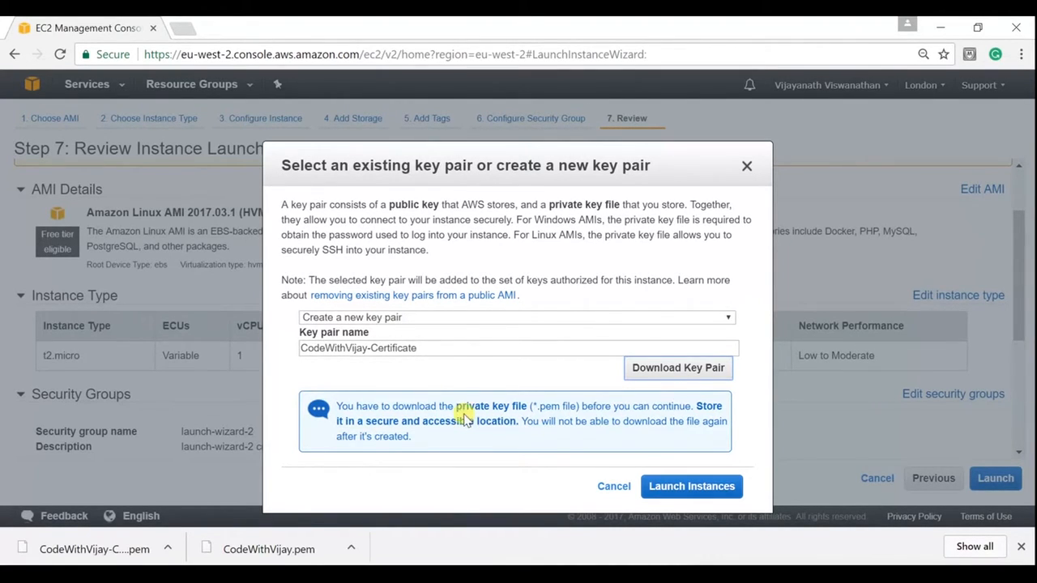
Launch the instance with the new key pair and open it in the instances list with the details pane minimized.
{"action": "left_click", "coordinate": [689, 489]}
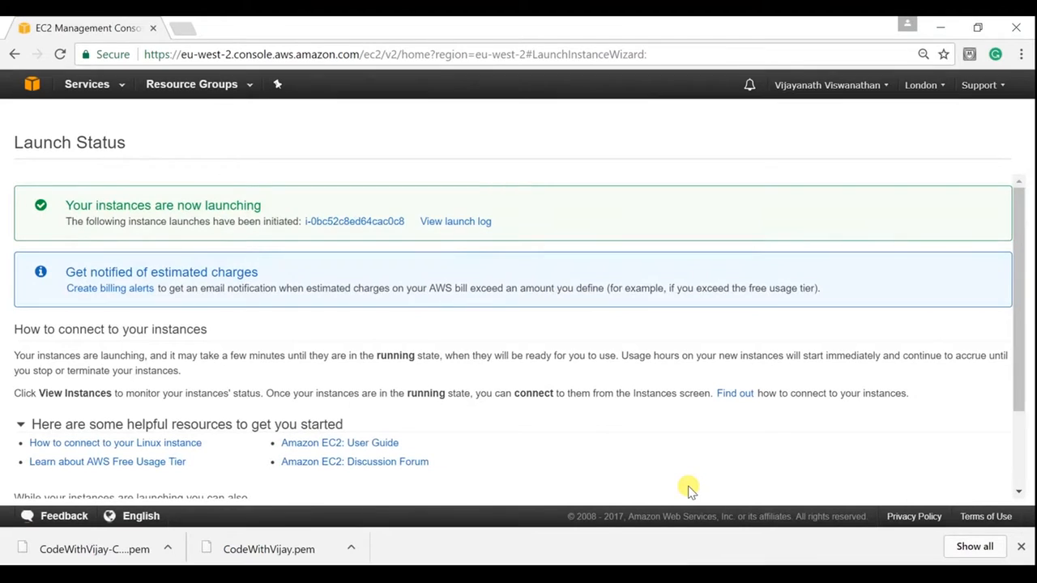
{"action": "left_click", "coordinate": [354, 223]}
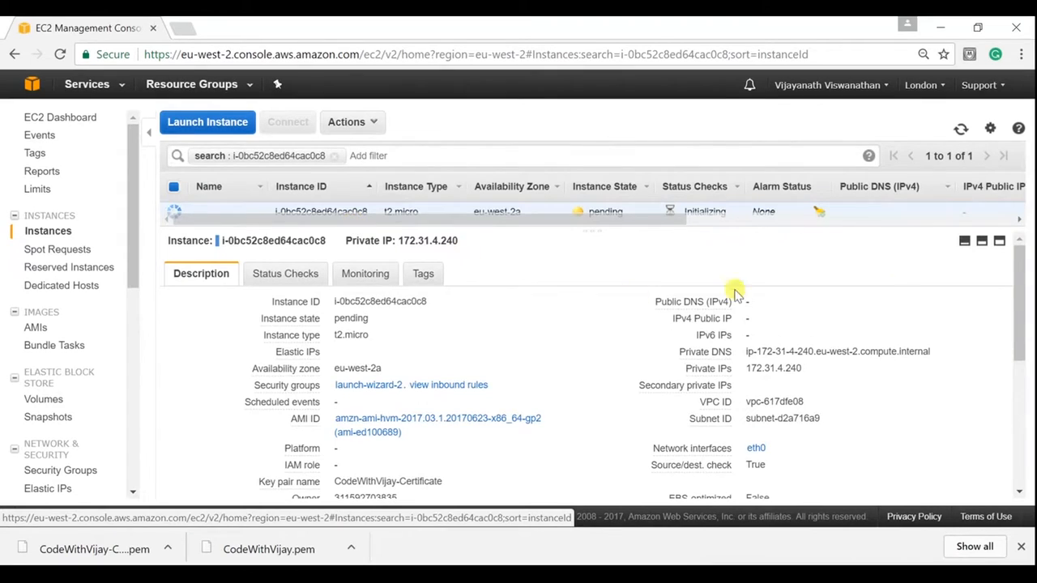
{"action": "left_click", "coordinate": [964, 241]}
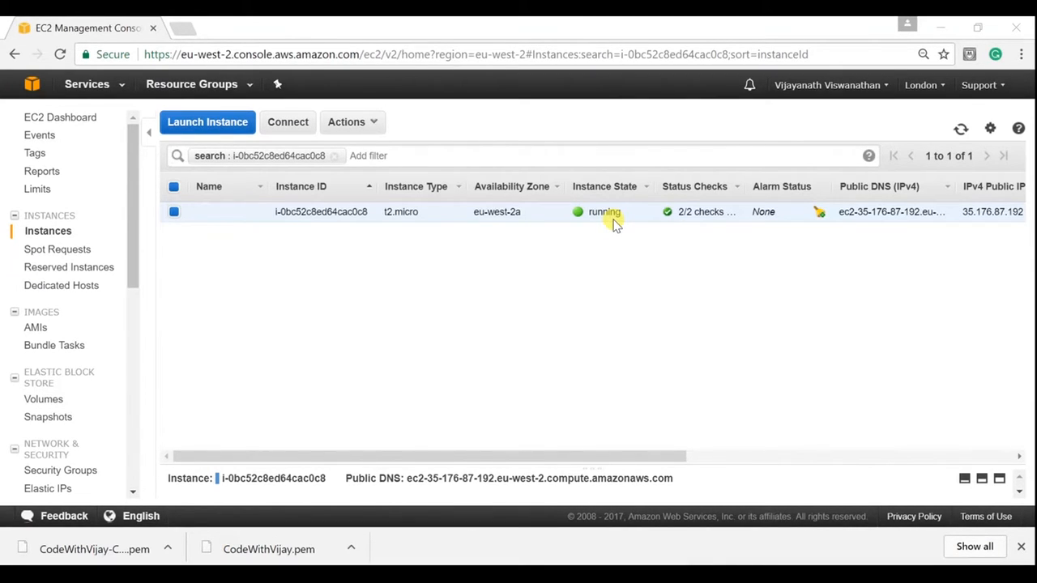
Examine the launched instance's description, including its IPv4 public IP, and its system and instance status checks.
{"action": "left_click", "coordinate": [982, 481]}
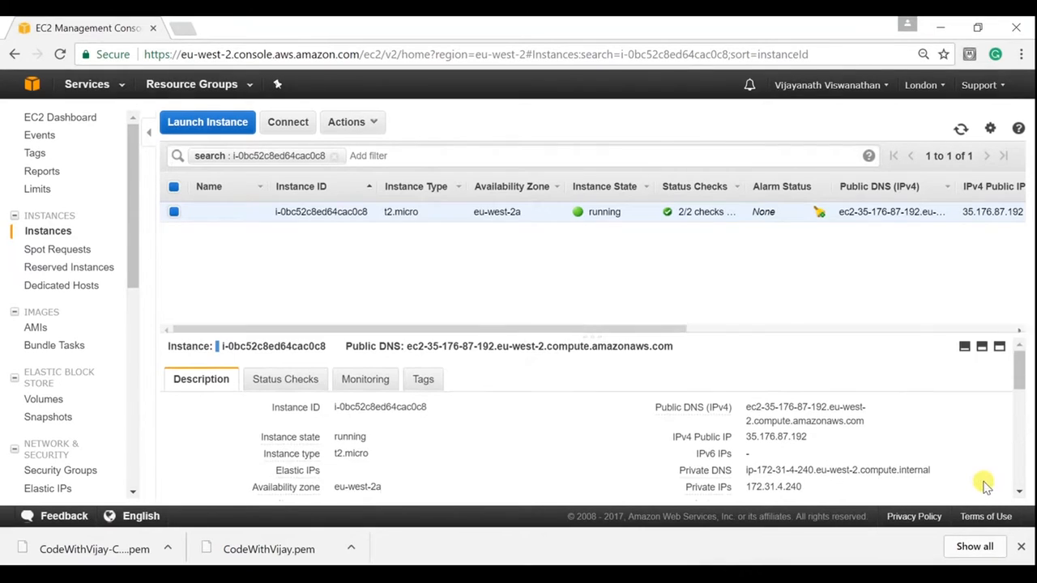
{"action": "left_click", "coordinate": [1000, 349]}
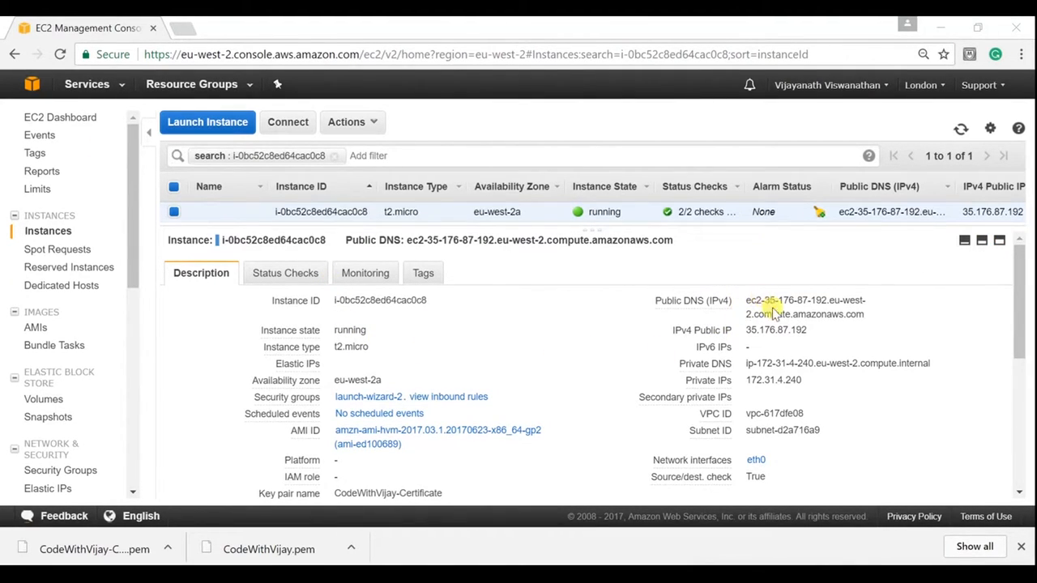
{"action": "left_click_drag", "start_coordinate": [747, 330], "coordinate": [806, 331]}
{"action": "left_click", "coordinate": [808, 332]}
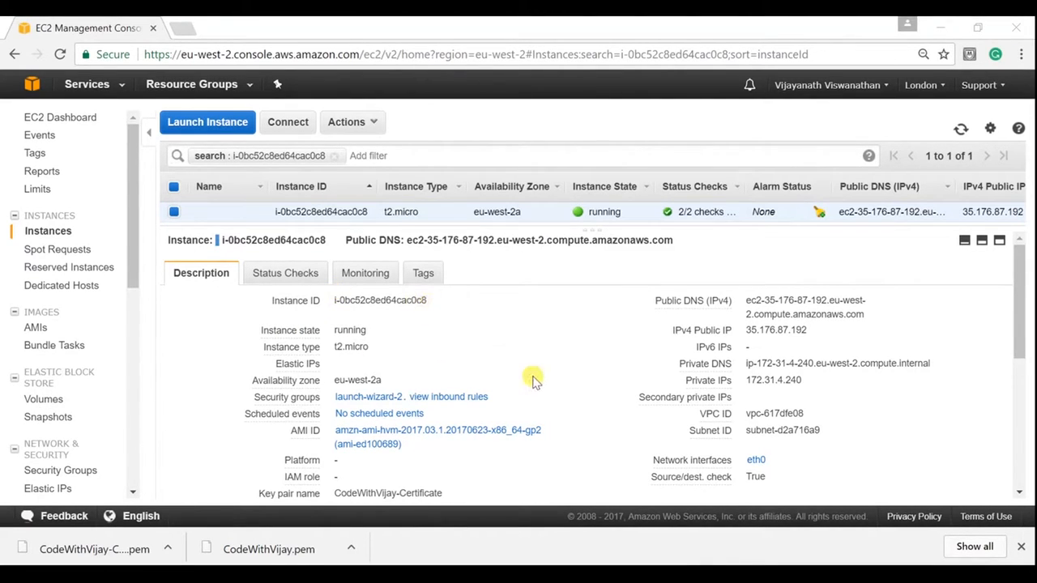
{"action": "scroll", "coordinate": [535, 380], "scroll_direction": "down", "scroll_amount": 3}
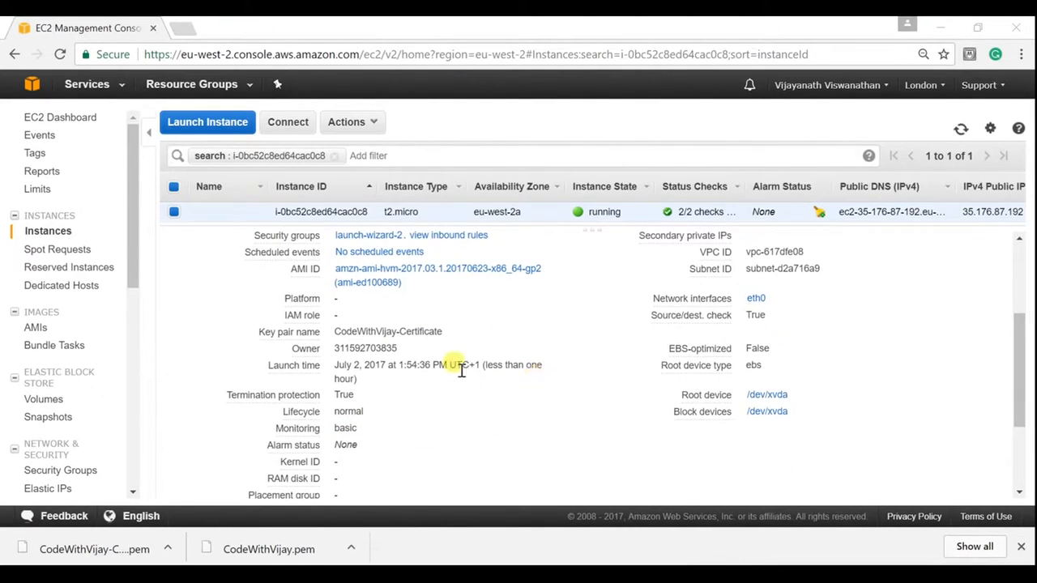
{"action": "scroll", "coordinate": [460, 367], "scroll_direction": "down", "scroll_amount": 2}
{"action": "scroll", "coordinate": [422, 352], "scroll_direction": "up", "scroll_amount": 5}
{"action": "left_click", "coordinate": [283, 275]}
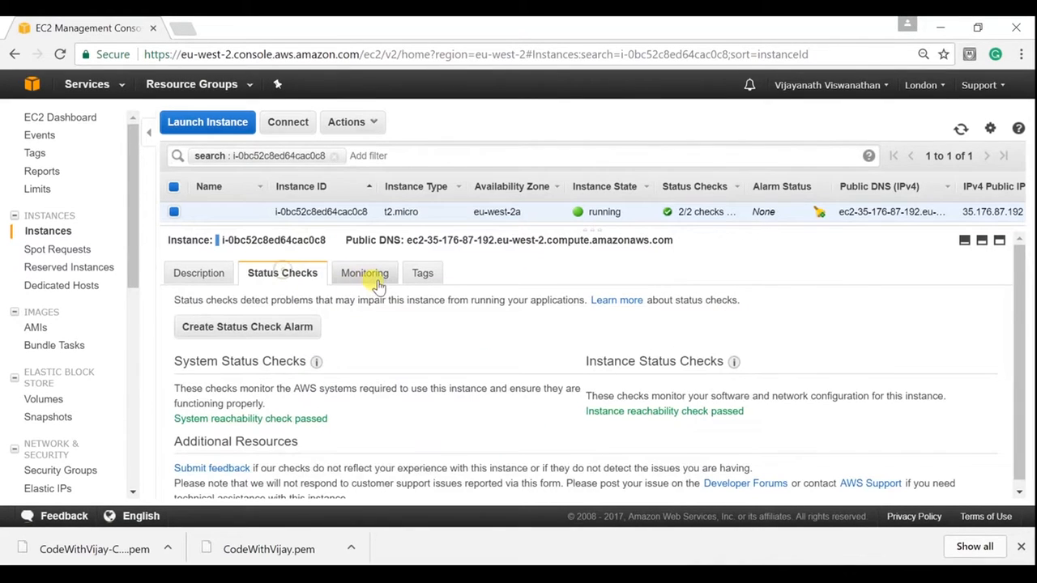
{"action": "scroll", "coordinate": [432, 378], "scroll_direction": "down", "scroll_amount": 1}
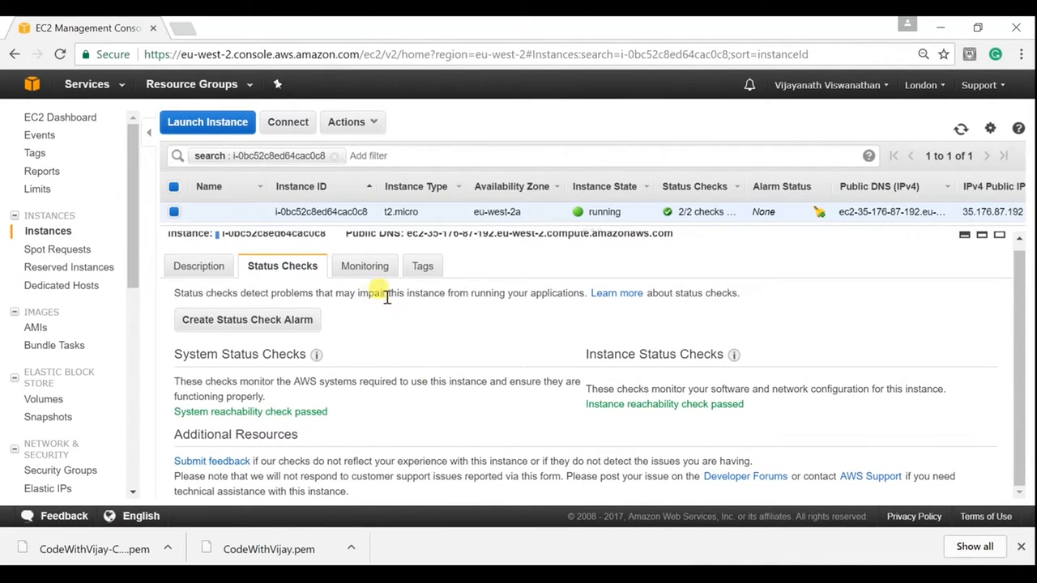
Review the instance's CloudWatch monitoring graphs and its tags, then minimize the details pane.
{"action": "left_click", "coordinate": [362, 267]}
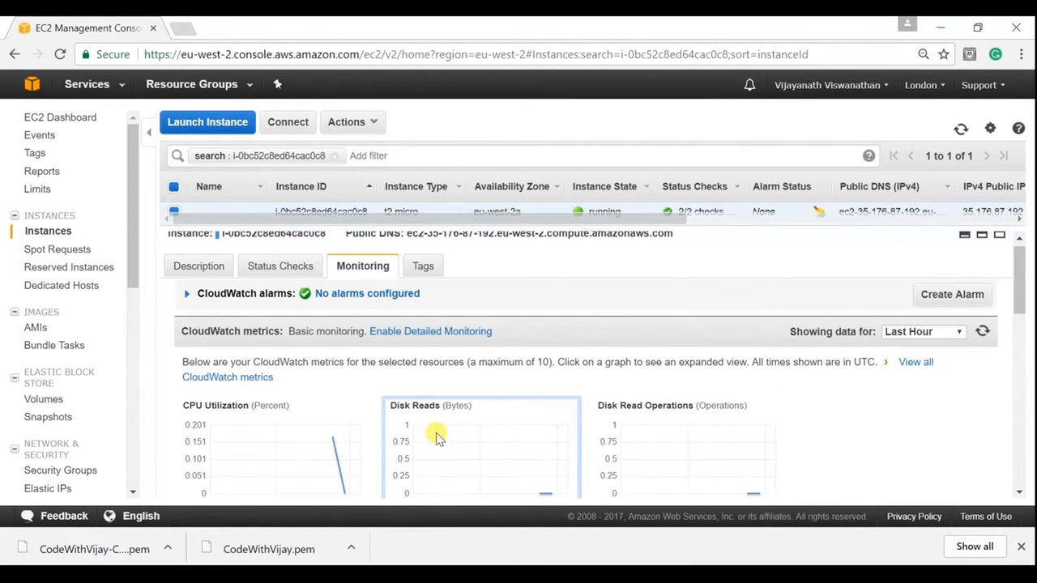
{"action": "scroll", "coordinate": [436, 438], "scroll_direction": "down", "scroll_amount": 10}
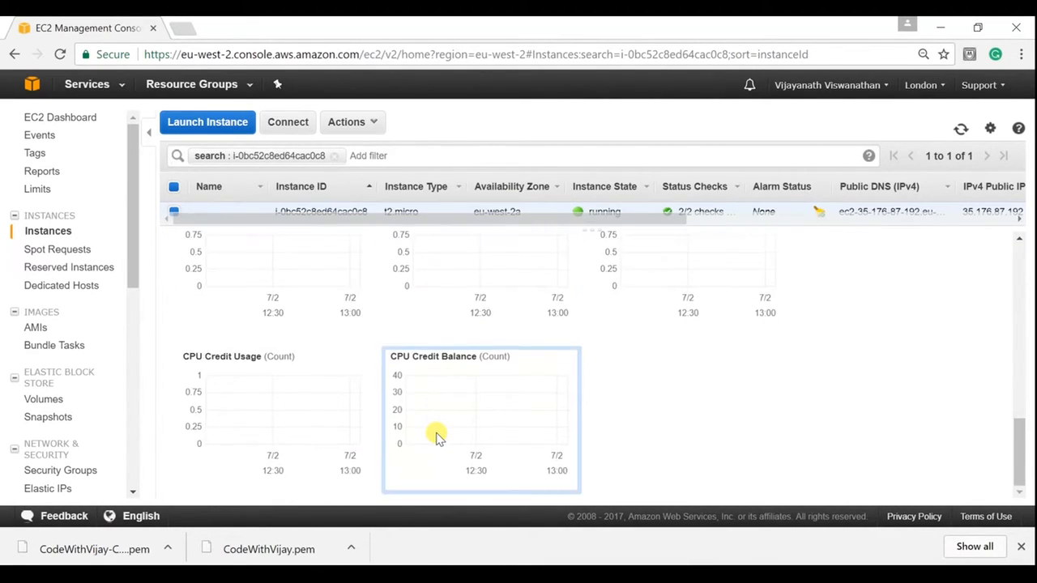
{"action": "scroll", "coordinate": [436, 438], "scroll_direction": "up", "scroll_amount": 10}
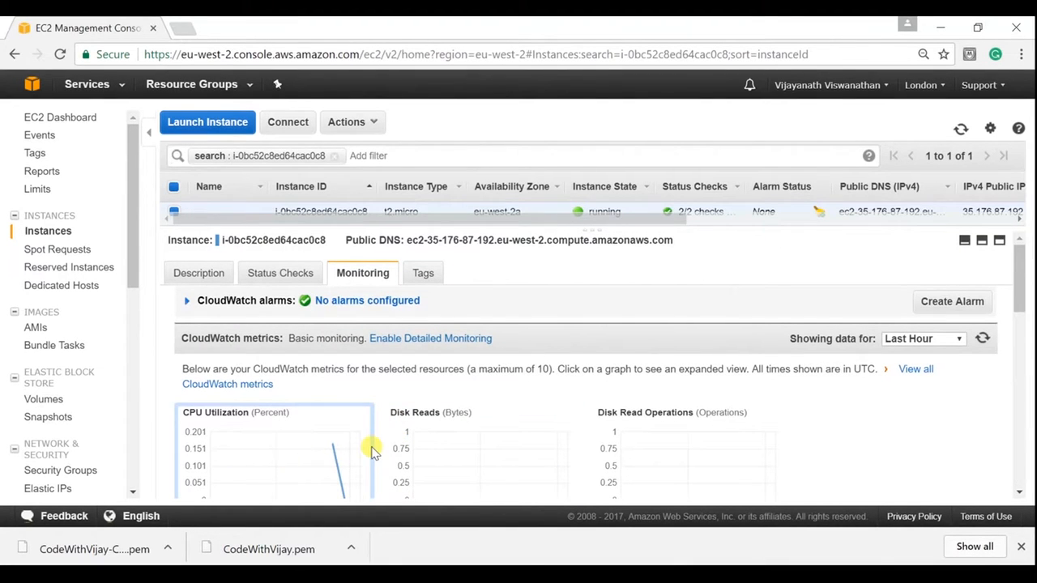
{"action": "scroll", "coordinate": [822, 456], "scroll_direction": "down", "scroll_amount": 4}
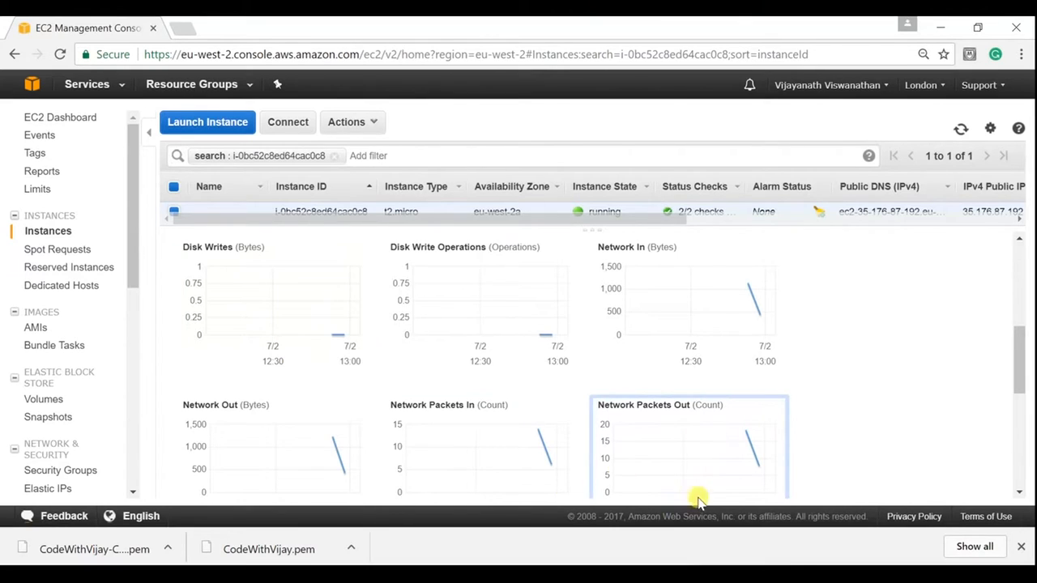
{"action": "scroll", "coordinate": [737, 435], "scroll_direction": "down", "scroll_amount": 2}
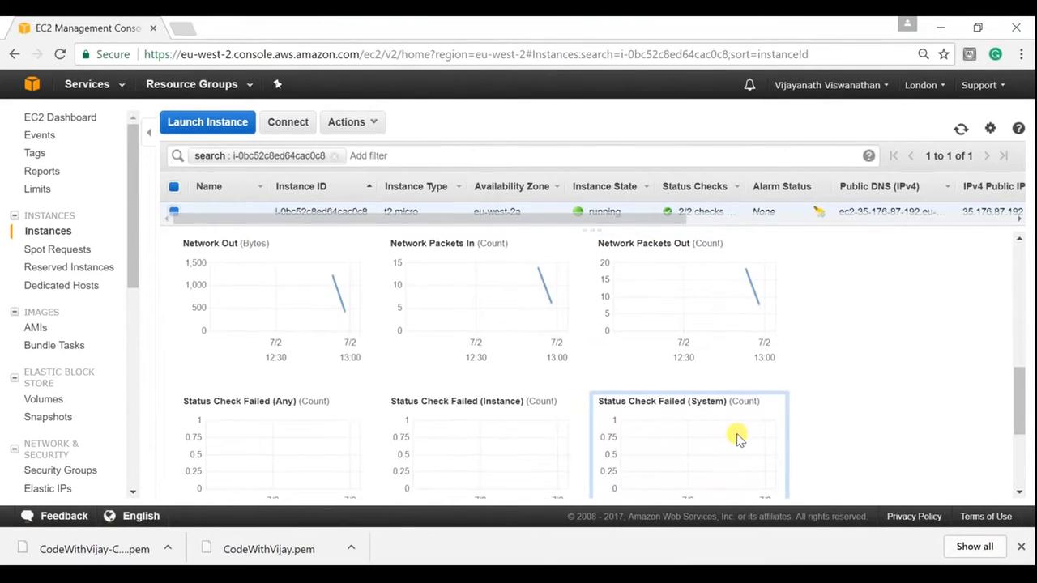
{"action": "scroll", "coordinate": [737, 438], "scroll_direction": "up", "scroll_amount": 4}
{"action": "scroll", "coordinate": [738, 438], "scroll_direction": "up", "scroll_amount": 3}
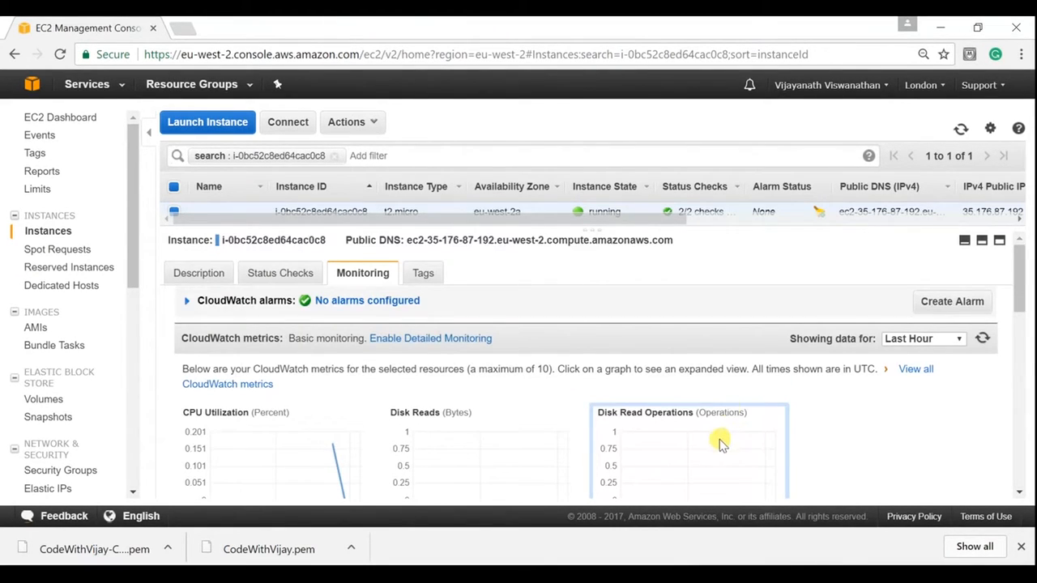
{"action": "left_click", "coordinate": [432, 278]}
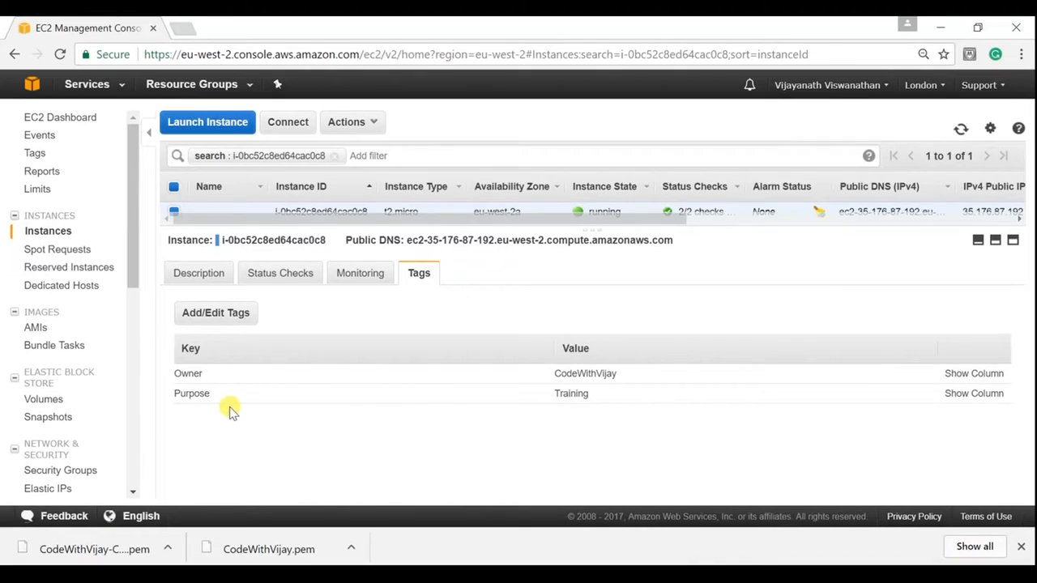
{"action": "left_click", "coordinate": [979, 242]}
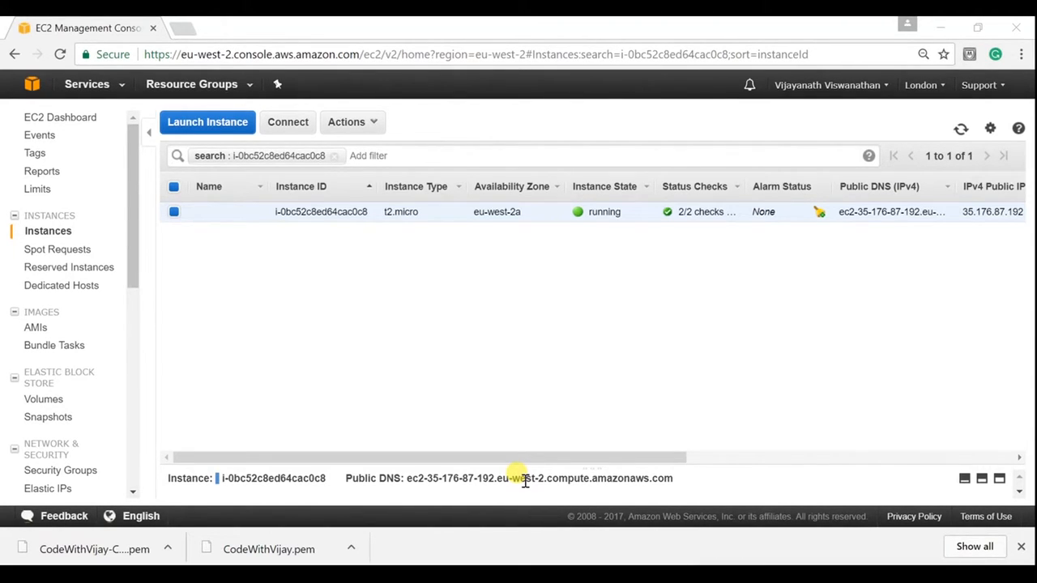
Search Google for "putty download" in a new browser tab and open the Download PuTTY: latest release (0.69) page.
{"action": "key", "text": "ctrl+t"}
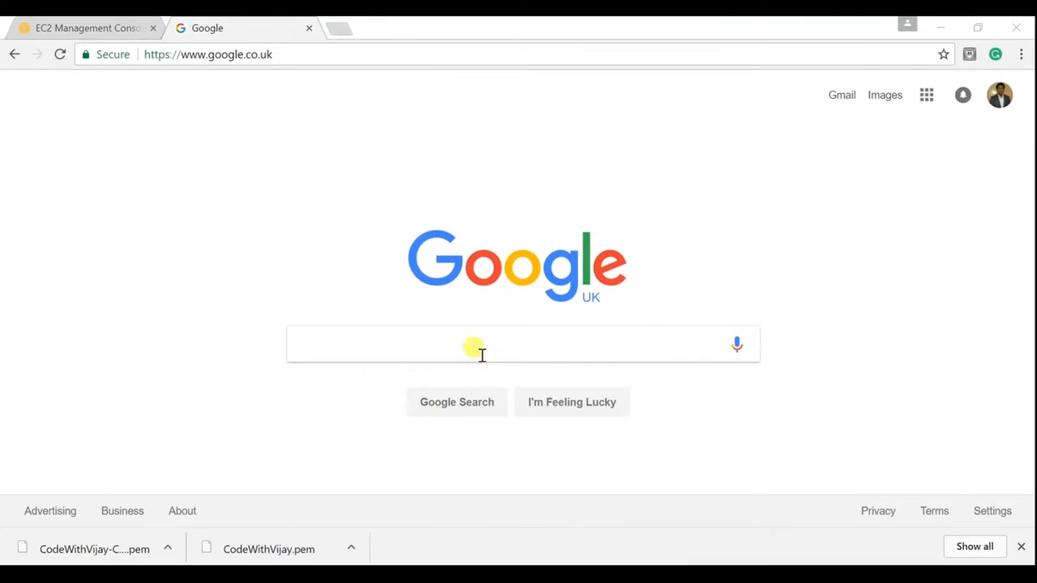
{"action": "left_click", "coordinate": [448, 342]}
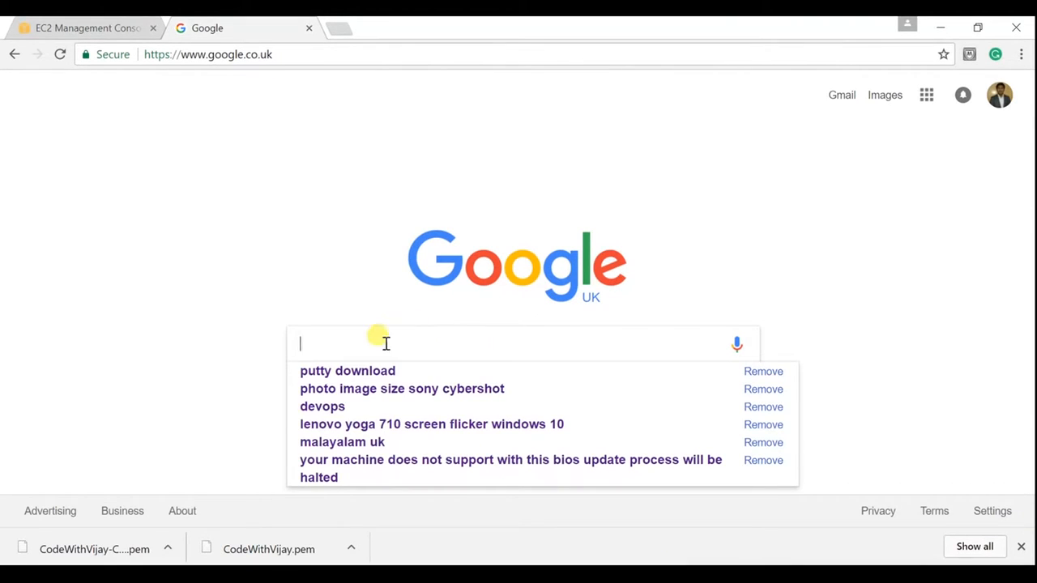
{"action": "left_click", "coordinate": [370, 370]}
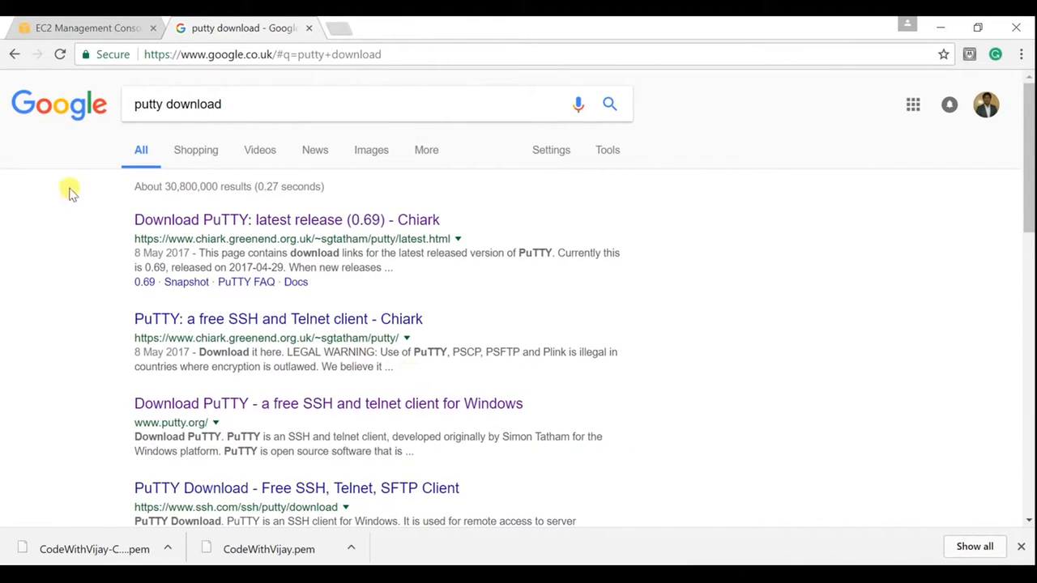
{"action": "left_click", "coordinate": [287, 221]}
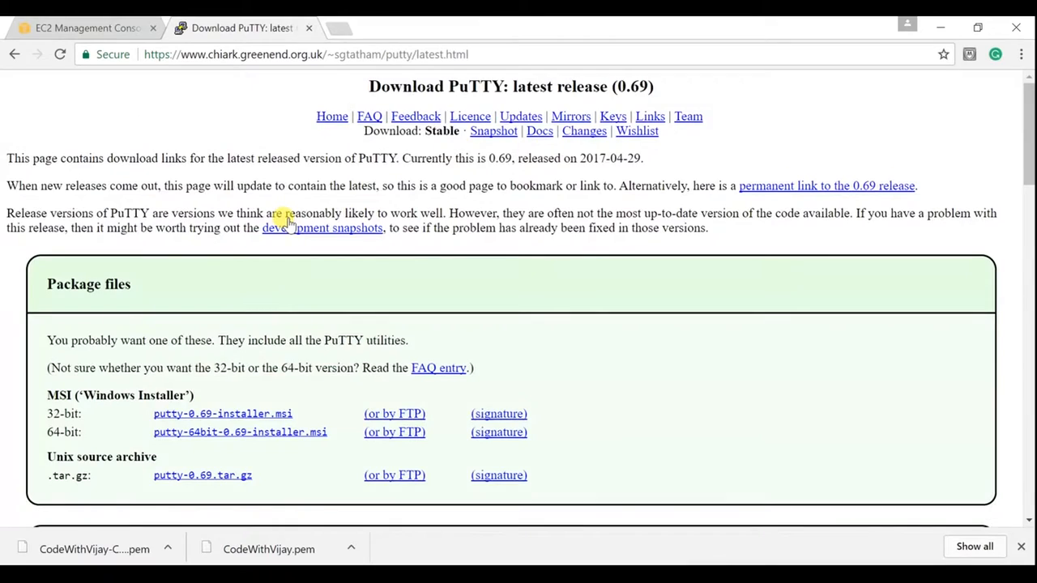
Download the 64-bit putty.exe from the alternative binary files into the CodeWithVijay folder on drive D.
{"action": "scroll", "coordinate": [590, 369], "scroll_direction": "down", "scroll_amount": 5}
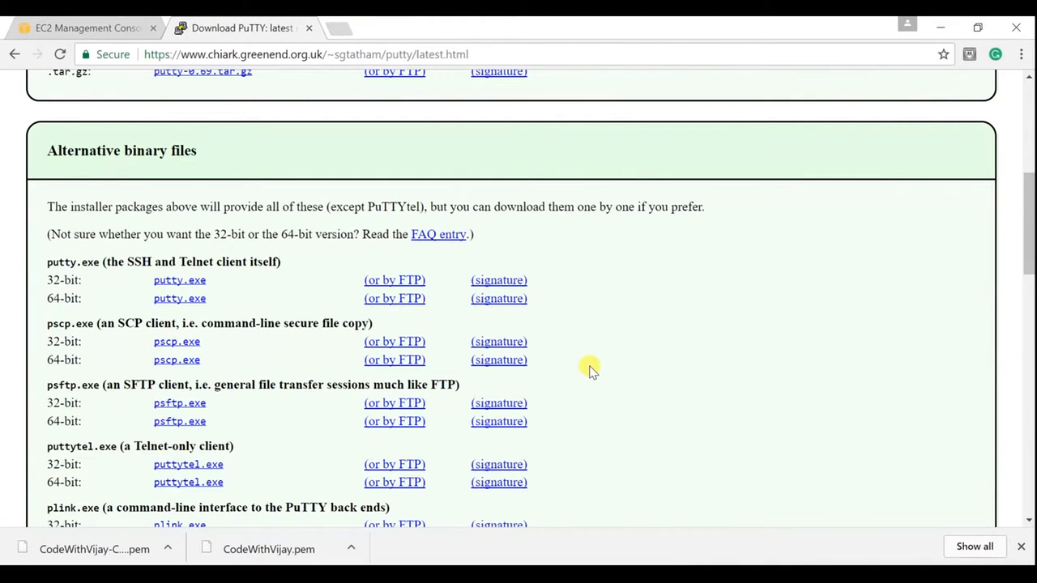
{"action": "scroll", "coordinate": [590, 370], "scroll_direction": "down", "scroll_amount": 5}
{"action": "scroll", "coordinate": [589, 369], "scroll_direction": "up", "scroll_amount": 2}
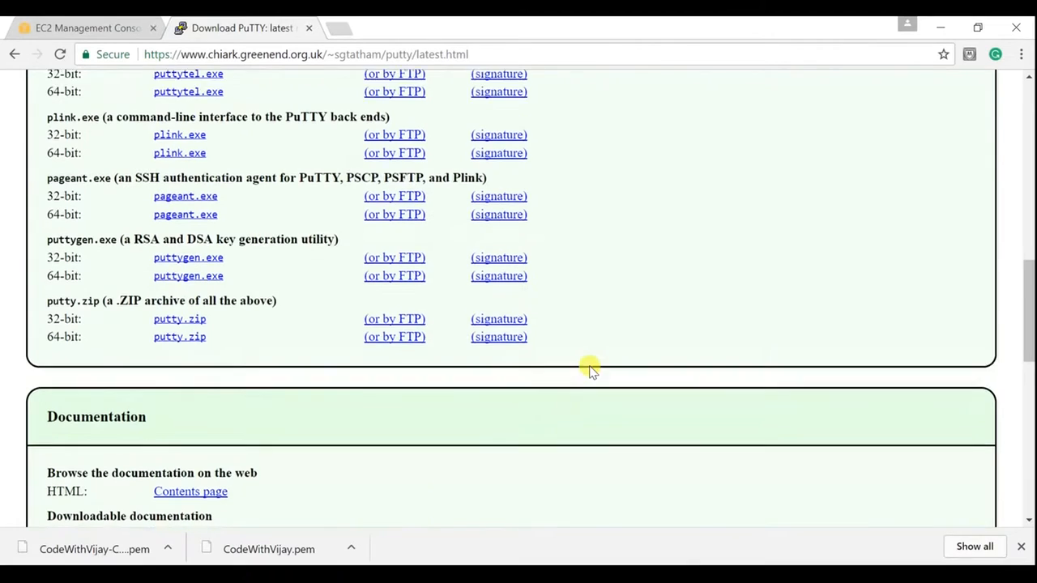
{"action": "scroll", "coordinate": [590, 369], "scroll_direction": "up", "scroll_amount": 3}
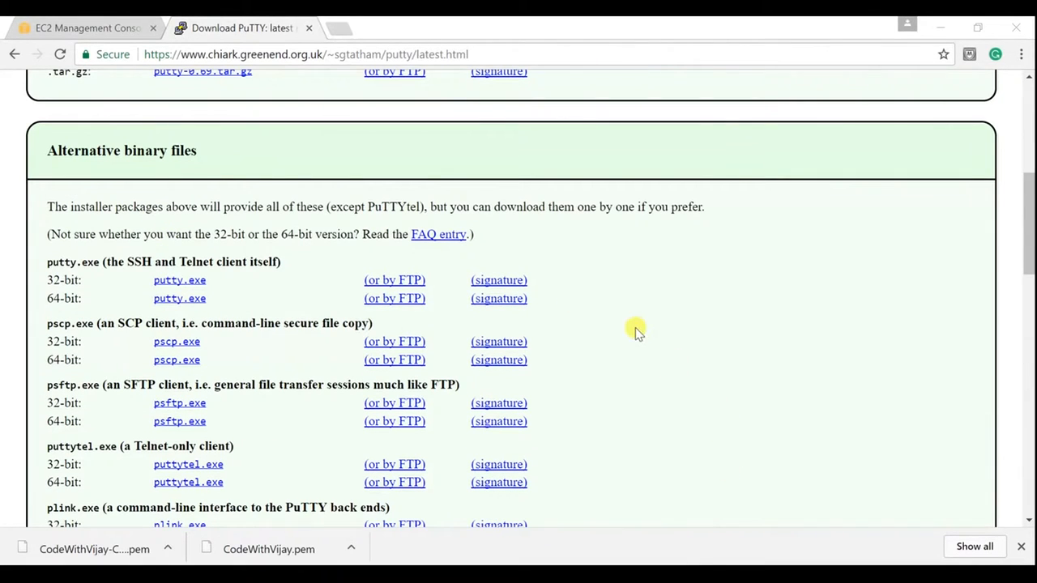
{"action": "scroll", "coordinate": [673, 336], "scroll_direction": "down", "scroll_amount": 1}
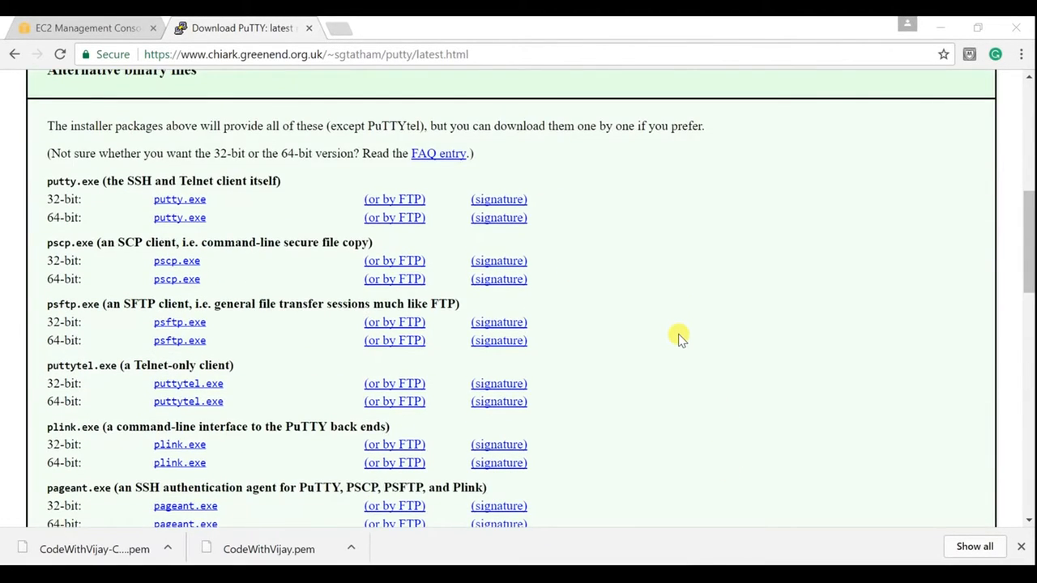
{"action": "scroll", "coordinate": [671, 336], "scroll_direction": "up", "scroll_amount": 2}
{"action": "scroll", "coordinate": [612, 325], "scroll_direction": "down", "scroll_amount": 2}
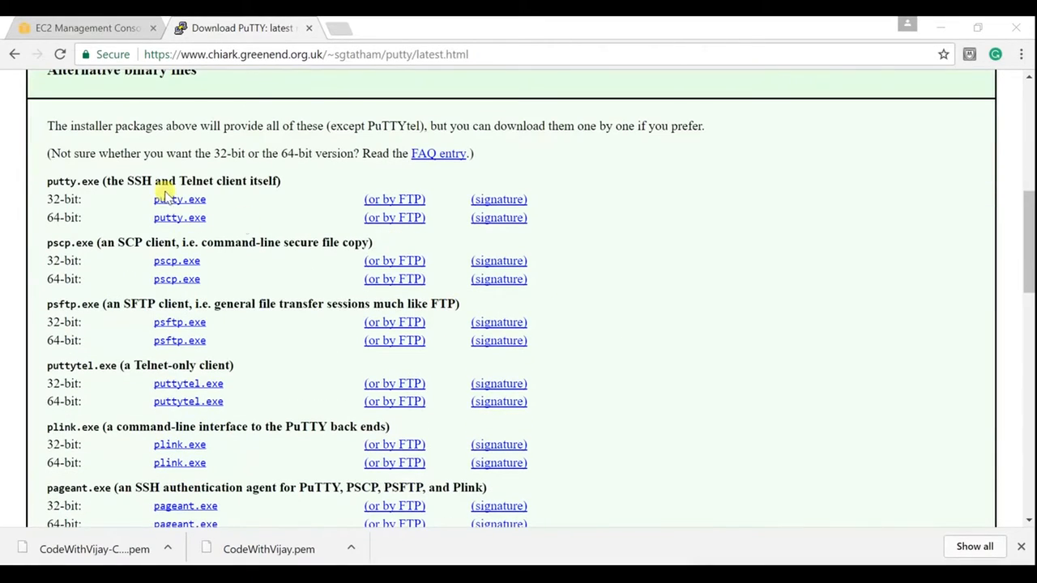
{"action": "left_click", "coordinate": [195, 220]}
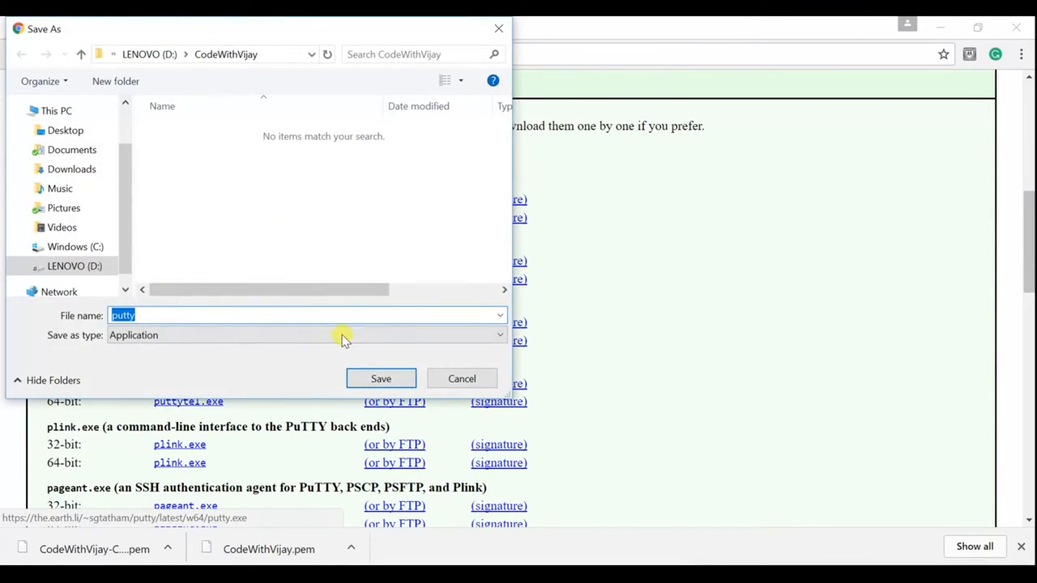
{"action": "left_click", "coordinate": [383, 381]}
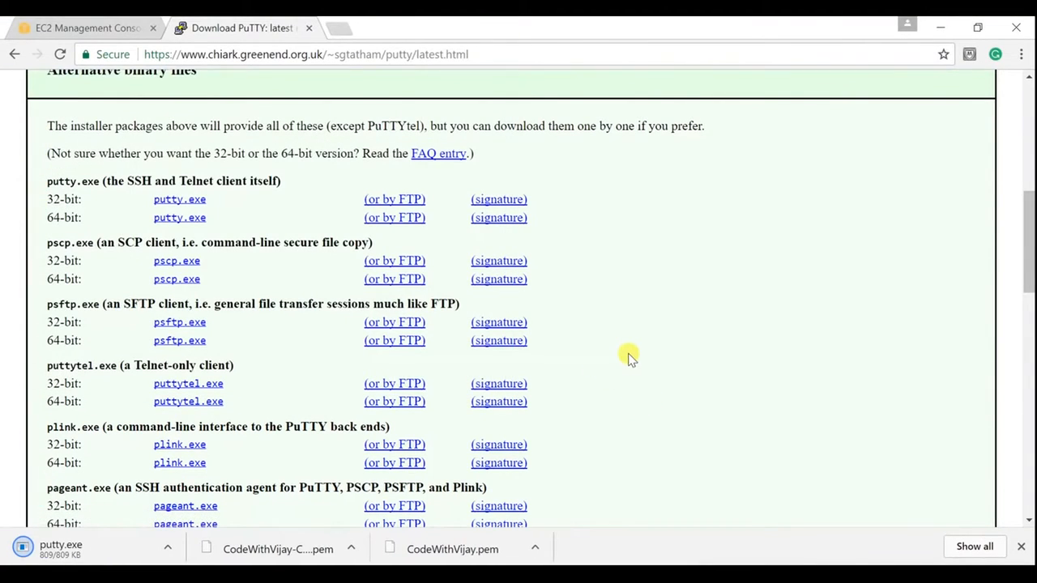
Download the 64-bit puttygen.exe key generation utility into the CodeWithVijay folder on drive D.
{"action": "scroll", "coordinate": [628, 357], "scroll_direction": "down", "scroll_amount": 3}
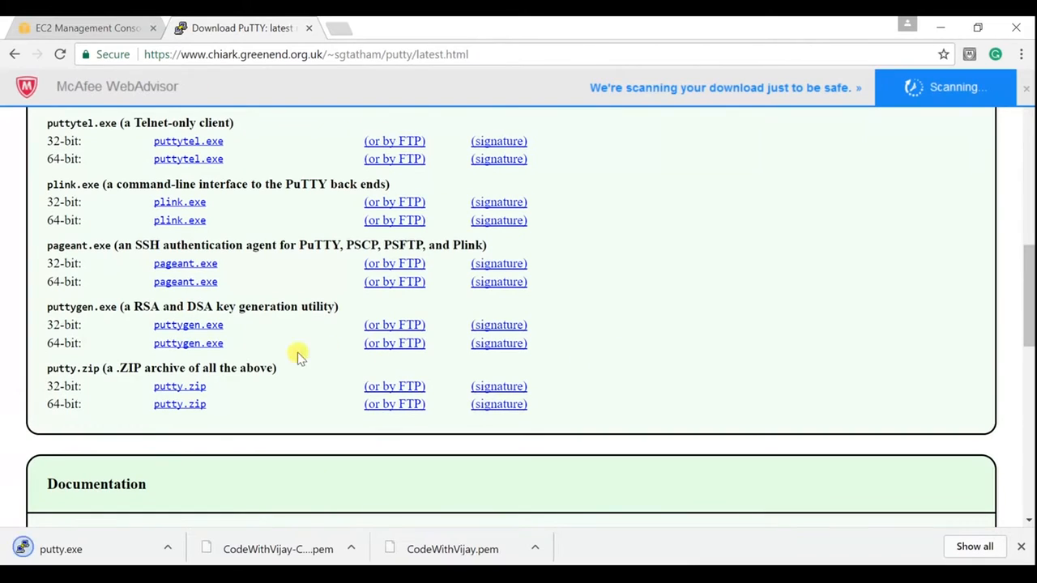
{"action": "left_click", "coordinate": [188, 343]}
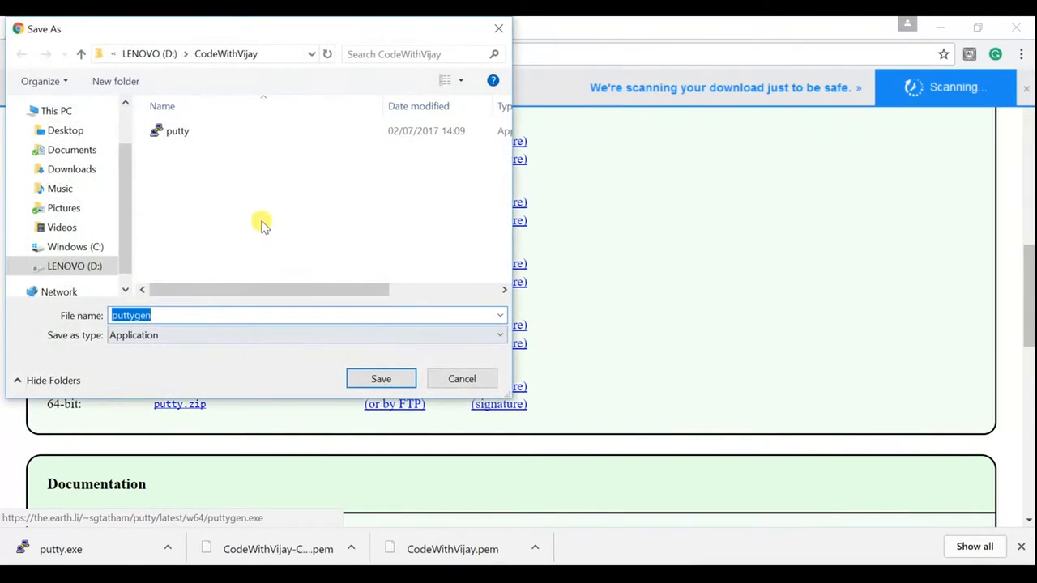
{"action": "left_click", "coordinate": [386, 379]}
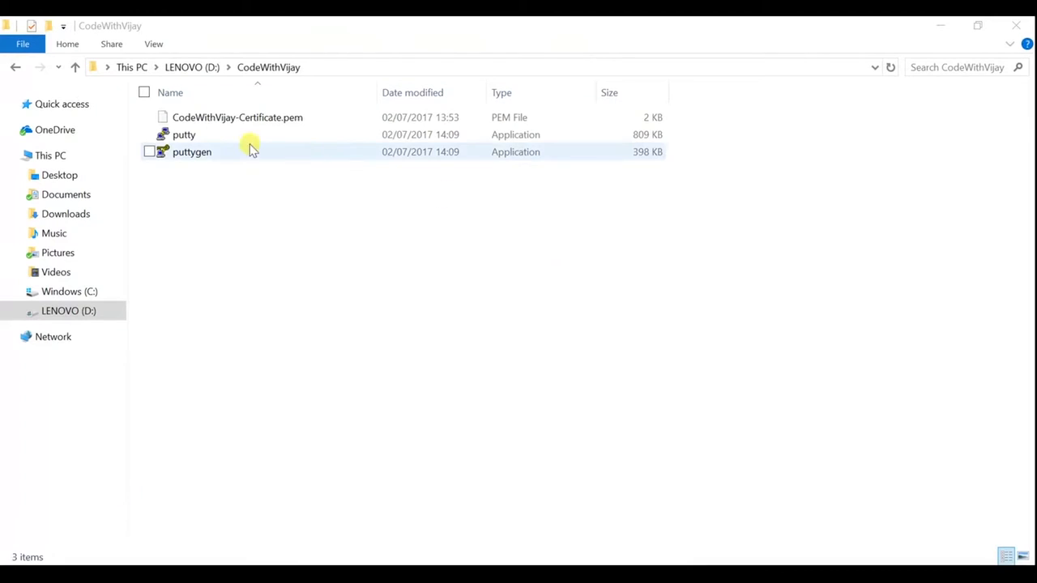
Launch PuTTYgen from the CodeWithVijay folder and load CodeWithVijay-Certificate.pem as the existing private key.
{"action": "left_click", "coordinate": [229, 156]}
{"action": "double_click", "coordinate": [229, 154]}
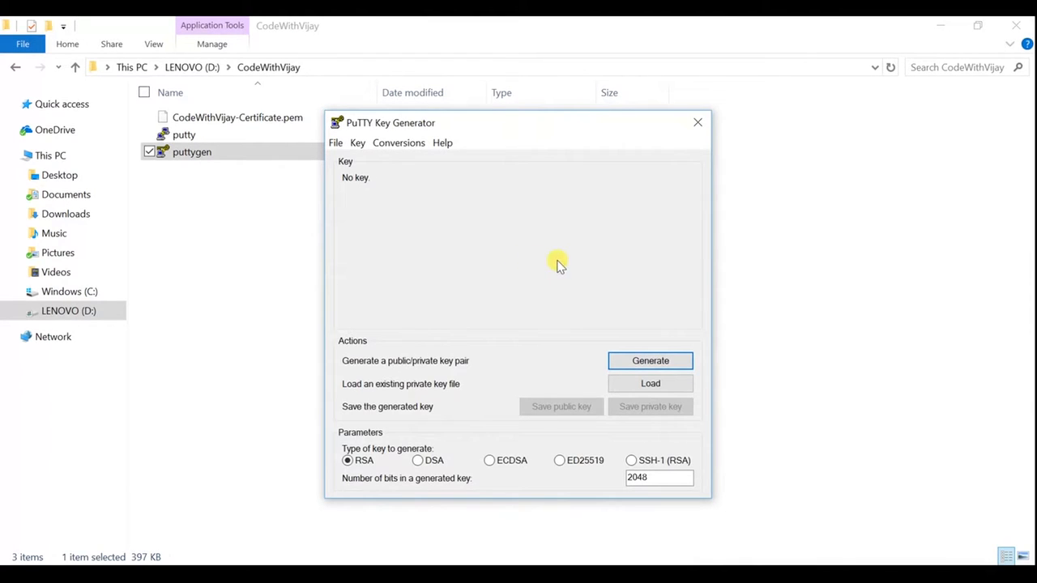
{"action": "left_click_drag", "start_coordinate": [514, 121], "coordinate": [616, 168]}
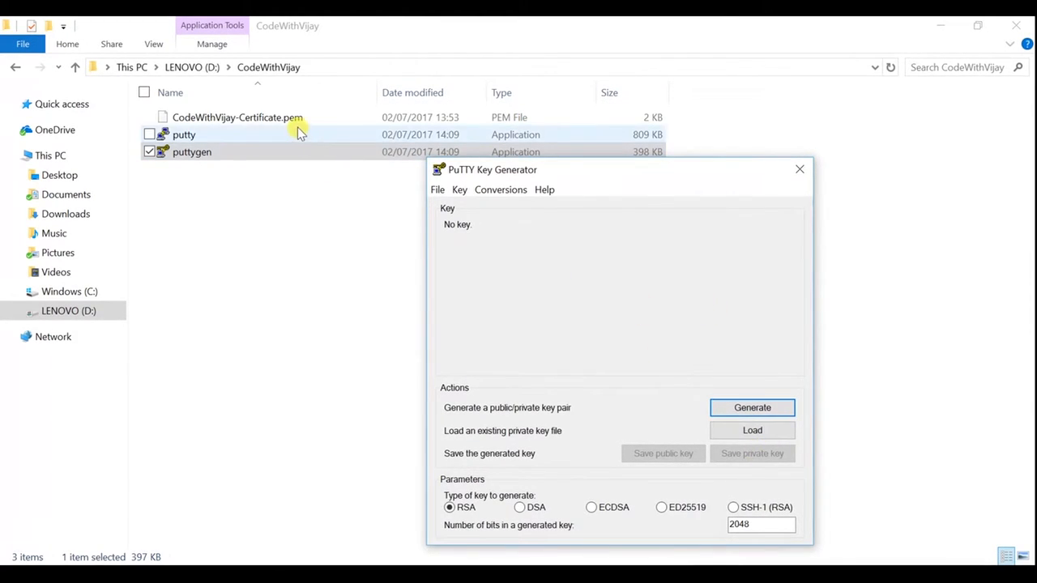
{"action": "left_click", "coordinate": [727, 435]}
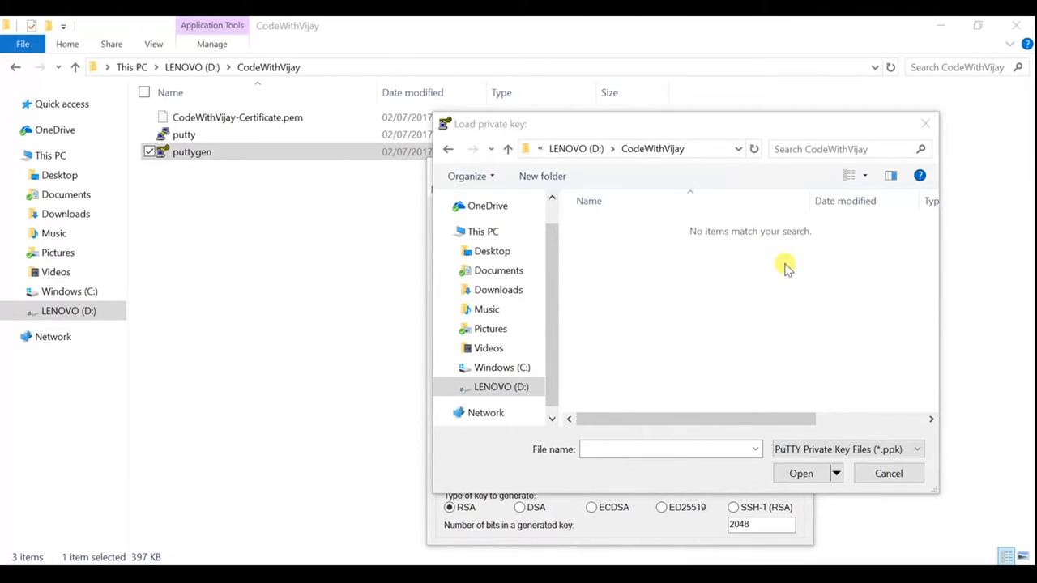
{"action": "left_click", "coordinate": [873, 454]}
{"action": "left_click", "coordinate": [835, 480]}
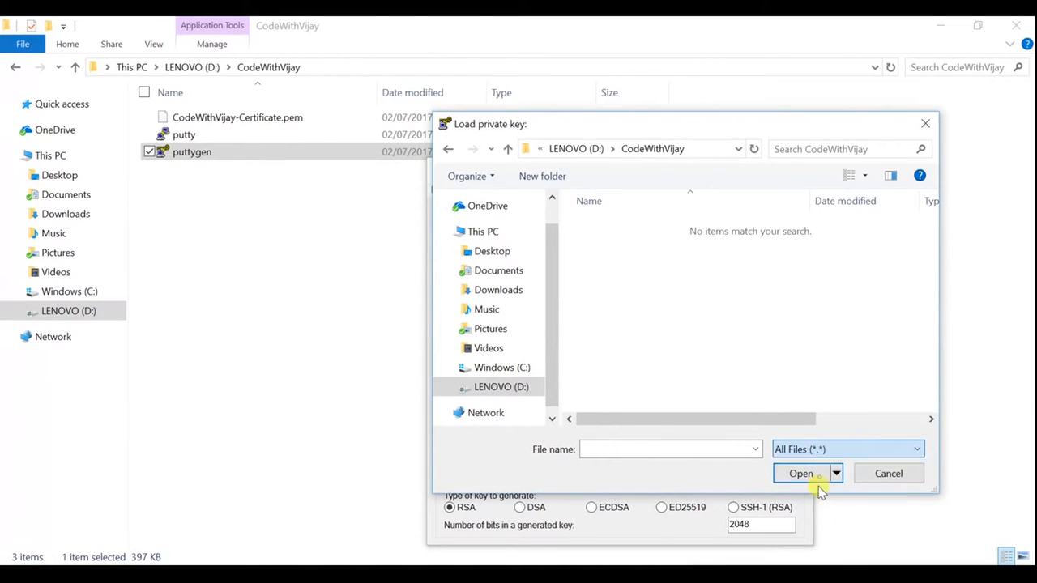
{"action": "left_click", "coordinate": [688, 227]}
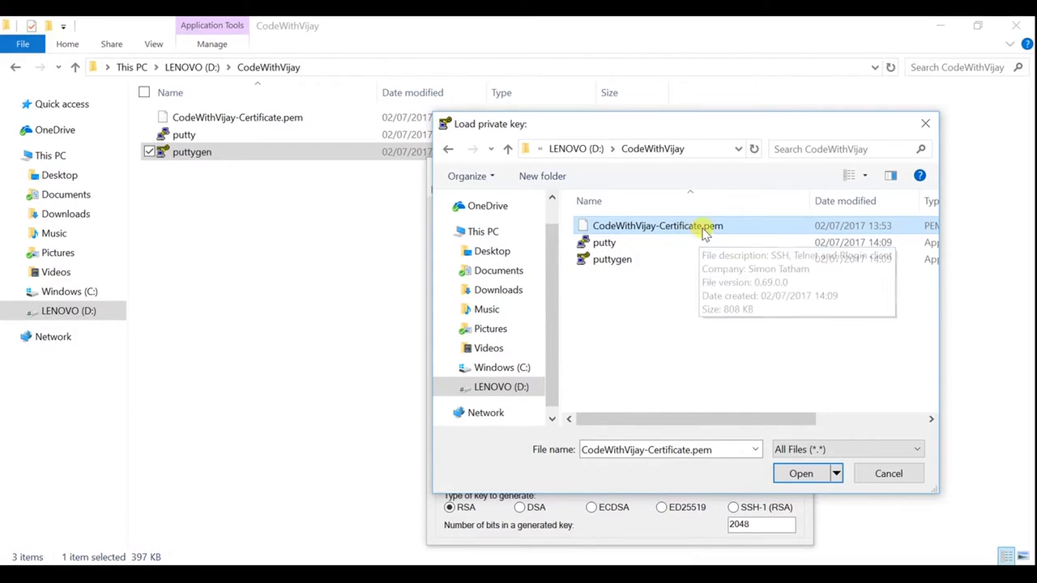
{"action": "left_click", "coordinate": [798, 474]}
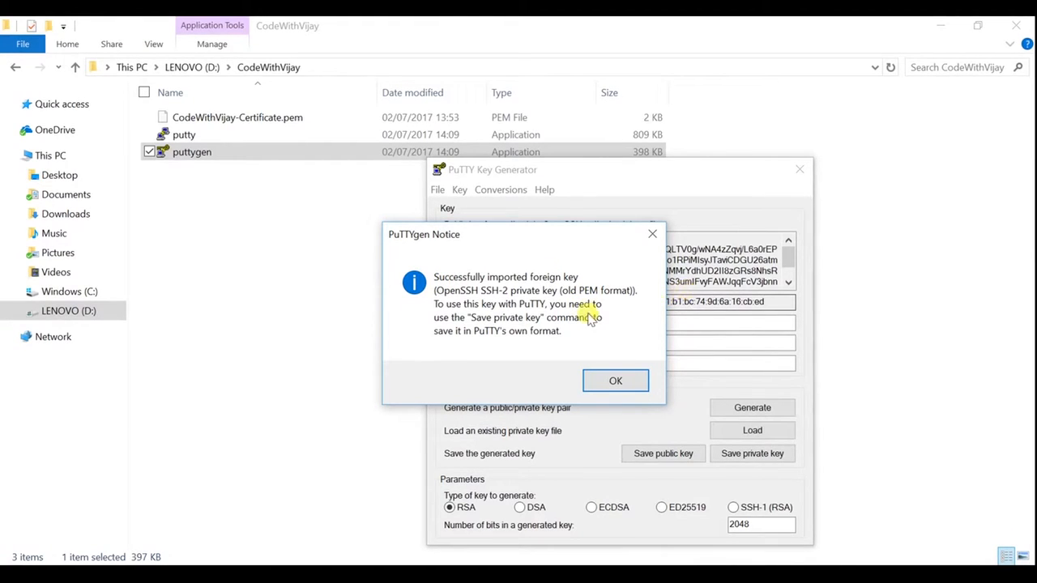
{"action": "left_click", "coordinate": [632, 386]}
Save the imported private key without a passphrase as CodeWithVijay-PPKCertificate.ppk in the CodeWithVijay folder.
{"action": "left_click", "coordinate": [637, 343]}
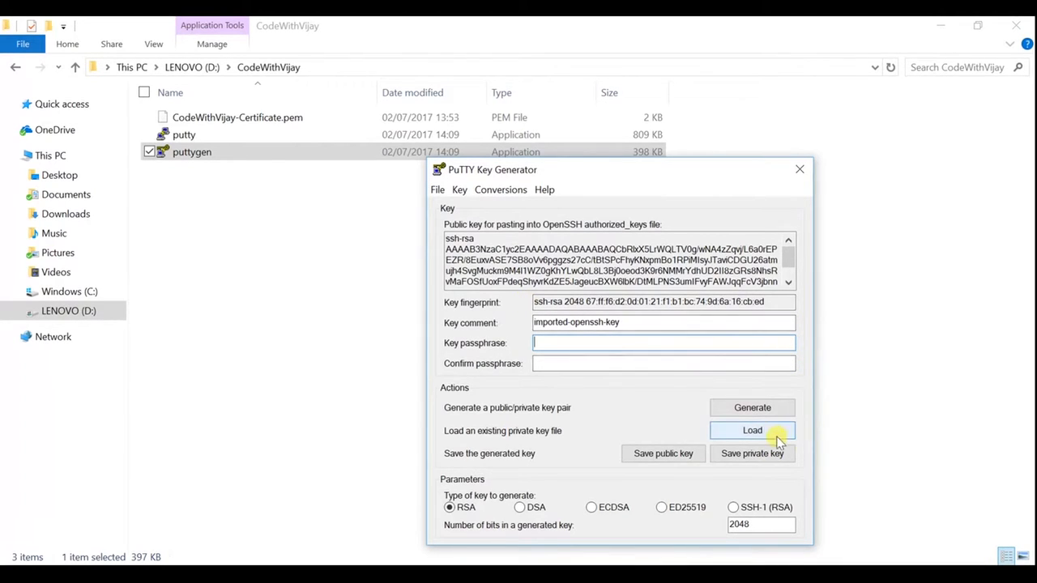
{"action": "left_click", "coordinate": [747, 456]}
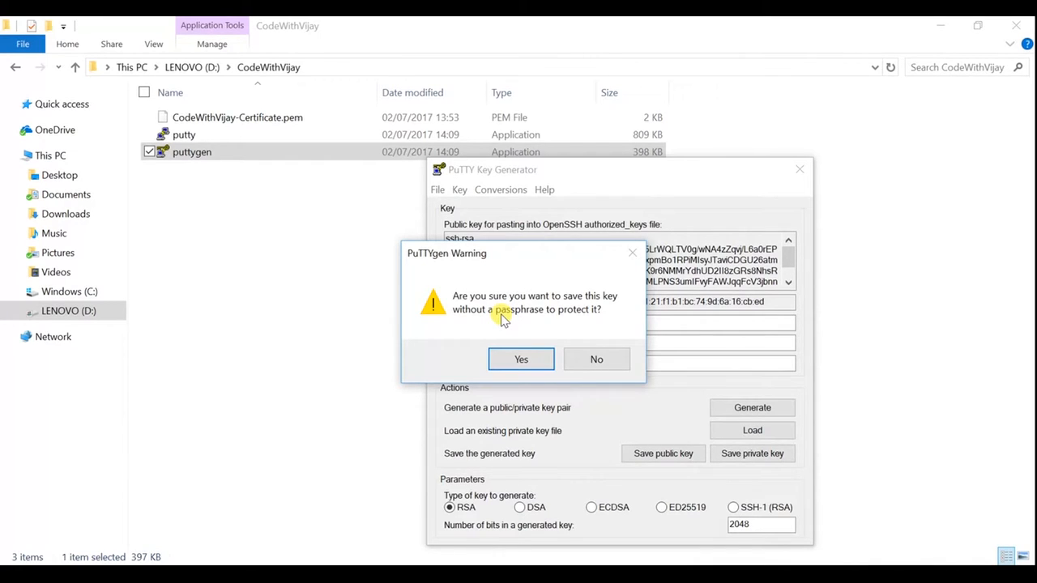
{"action": "left_click", "coordinate": [540, 360]}
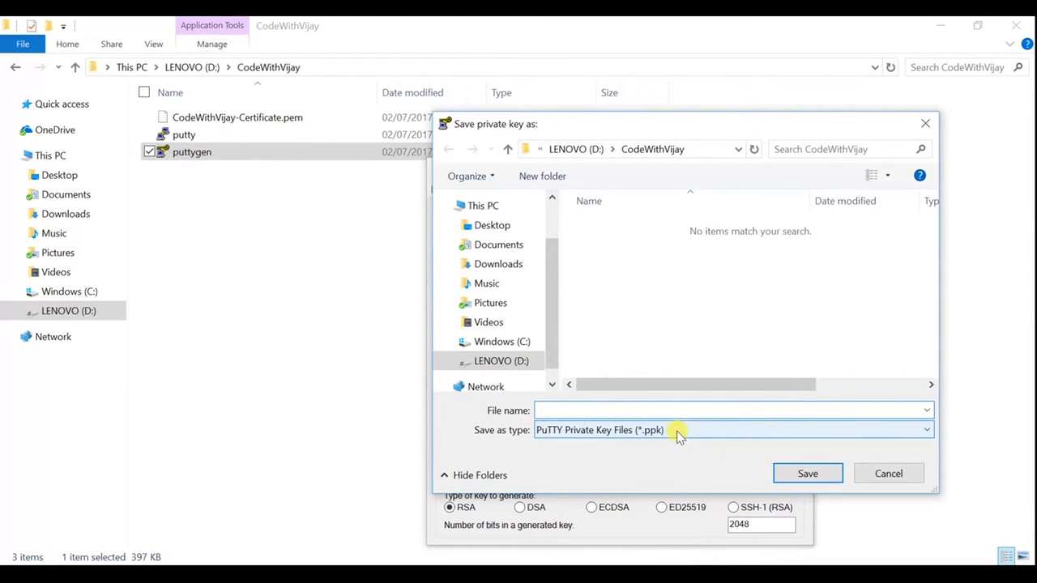
{"action": "type", "text": "C"}
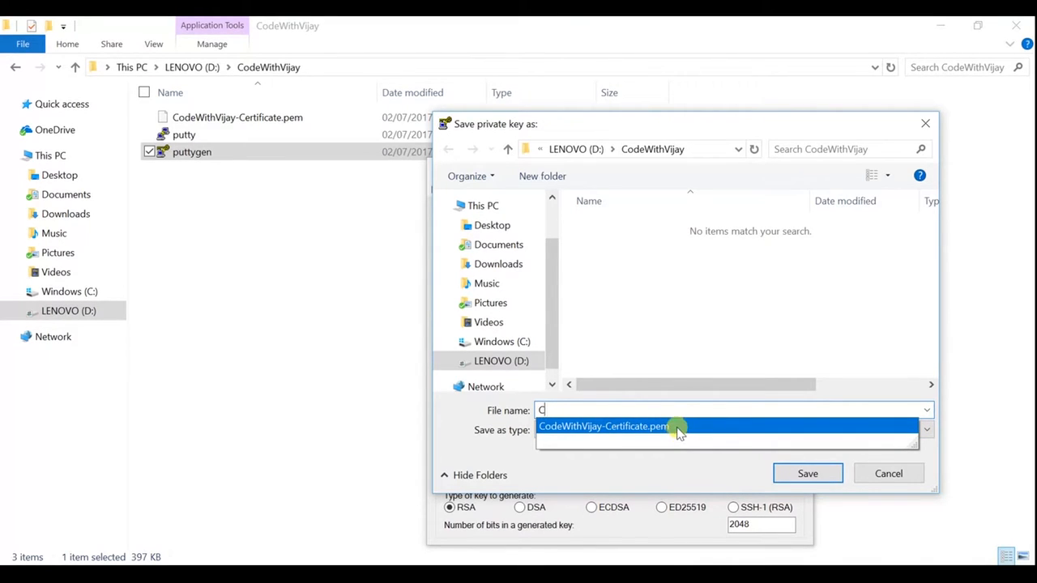
{"action": "left_click", "coordinate": [679, 431]}
{"action": "left_click", "coordinate": [685, 410]}
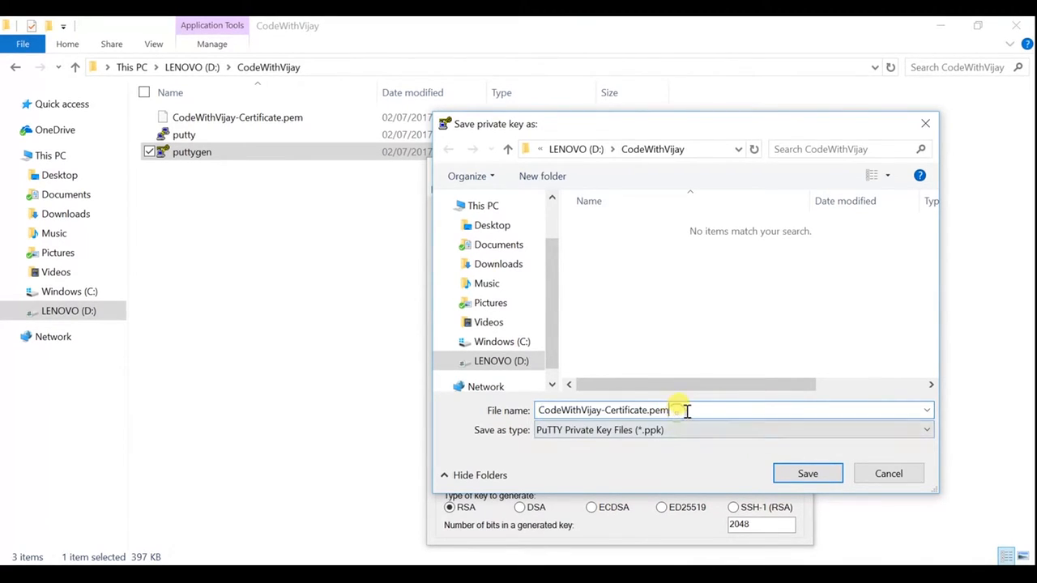
{"action": "key", "text": "BackSpace"}
{"action": "key", "text": "BackSpace"}
{"action": "key", "text": "BackSpace"}
{"action": "key", "text": "BackSpace"}
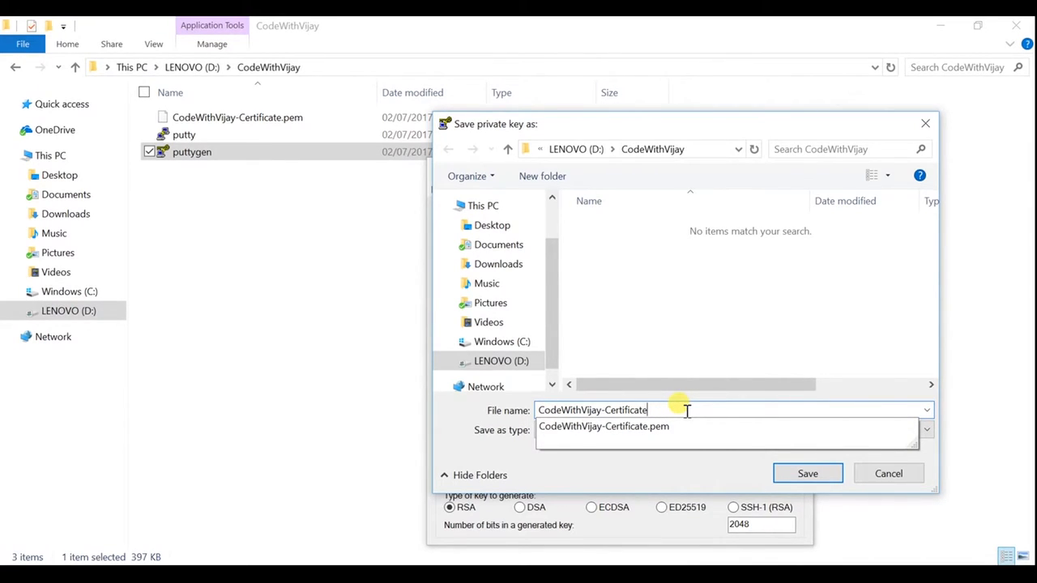
{"action": "key", "text": "BackSpace"}
{"action": "type", "text": "e.ppk"}
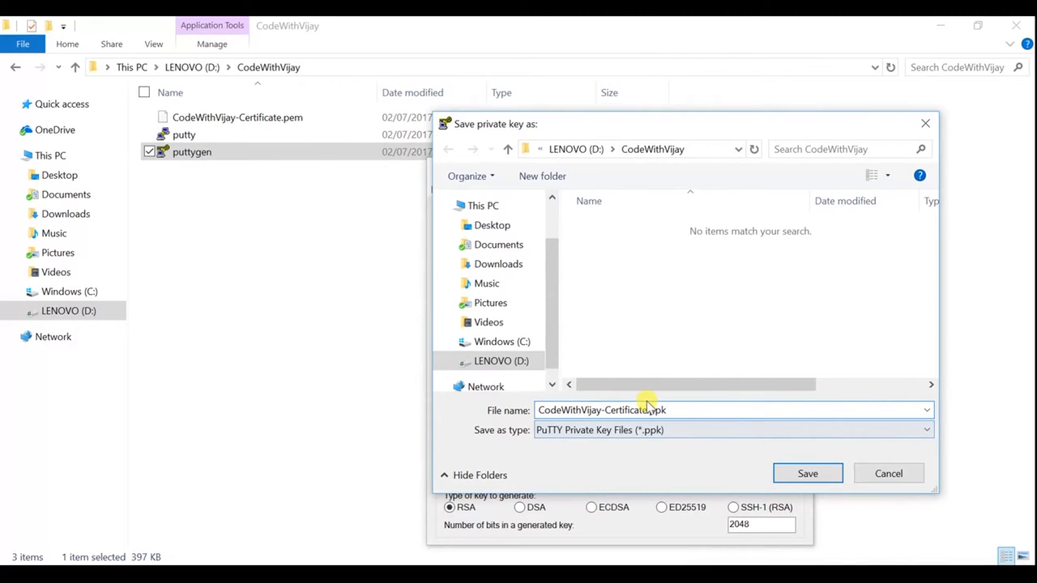
{"action": "left_click", "coordinate": [606, 410]}
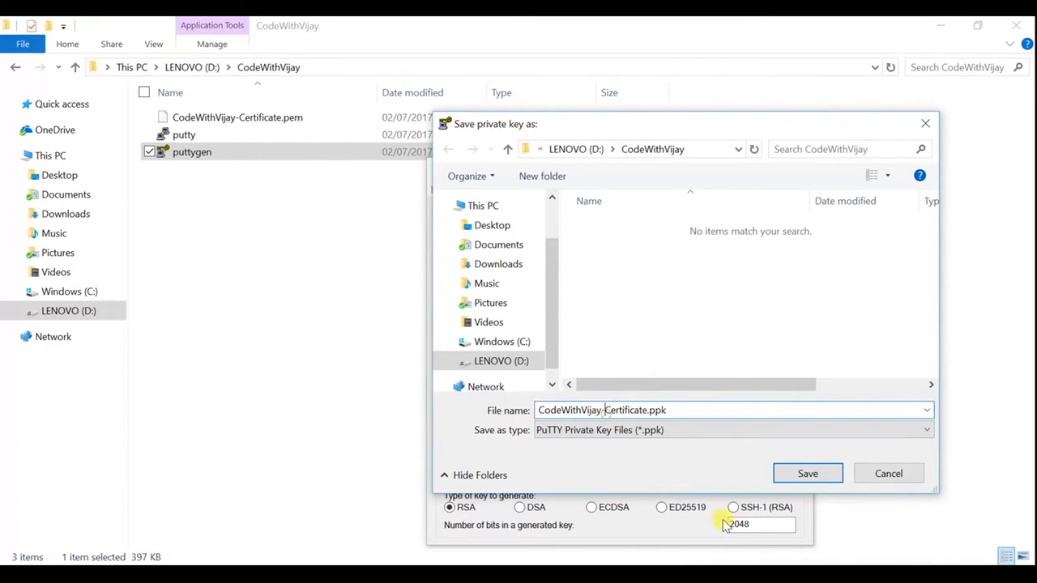
{"action": "type", "text": "PPK"}
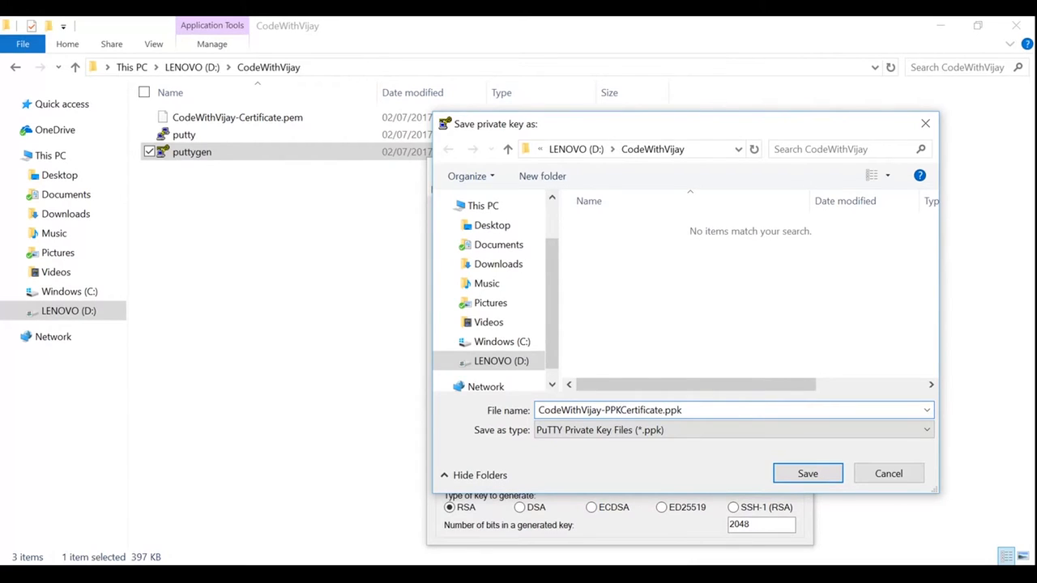
{"action": "left_click", "coordinate": [808, 474]}
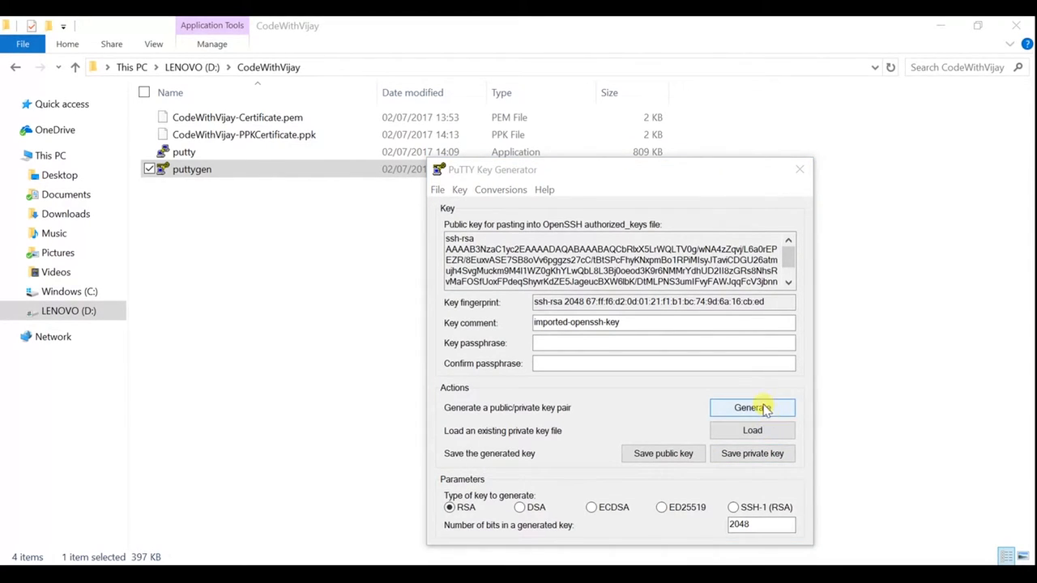
{"action": "double_click", "coordinate": [174, 154]}
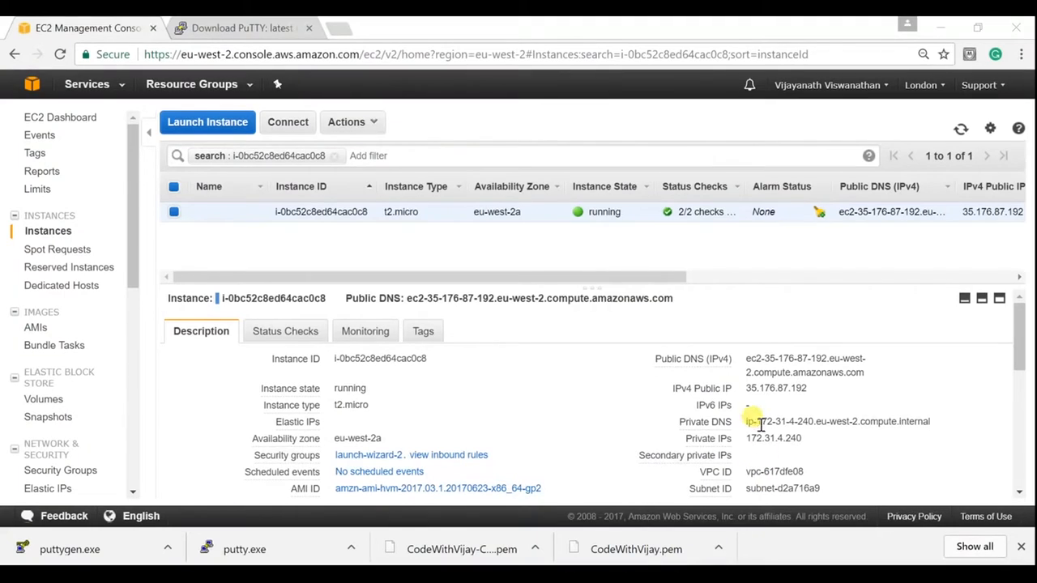
{"action": "left_click_drag", "start_coordinate": [747, 389], "coordinate": [810, 389]}
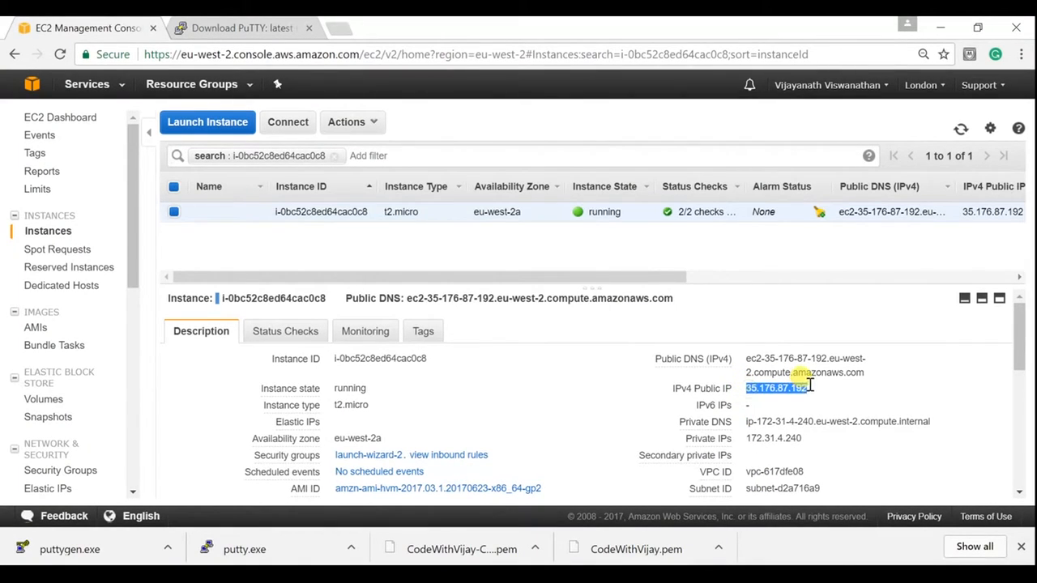
{"action": "right_click", "coordinate": [780, 392]}
{"action": "left_click", "coordinate": [807, 400]}
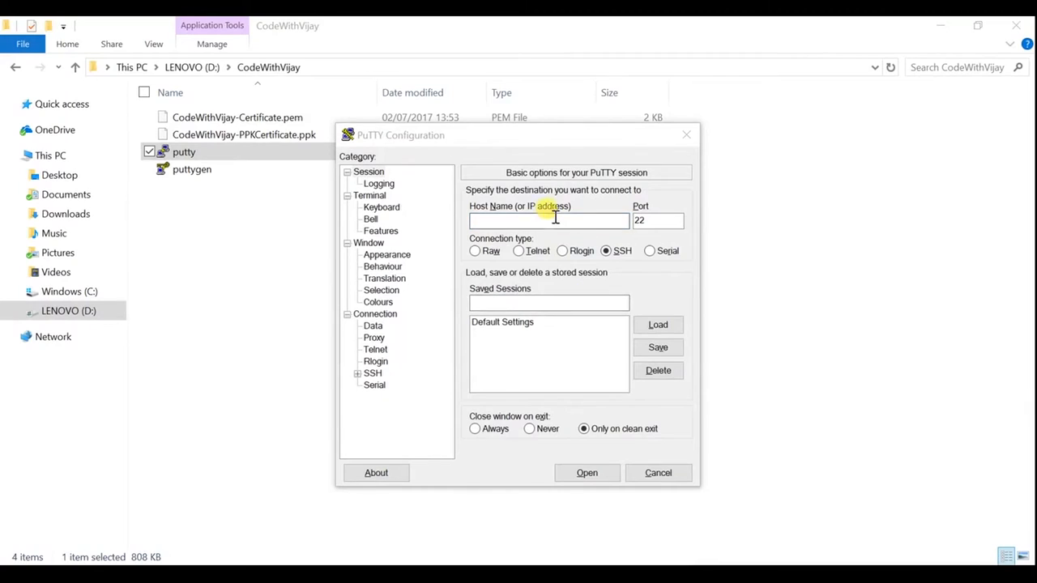
{"action": "left_click", "coordinate": [549, 217]}
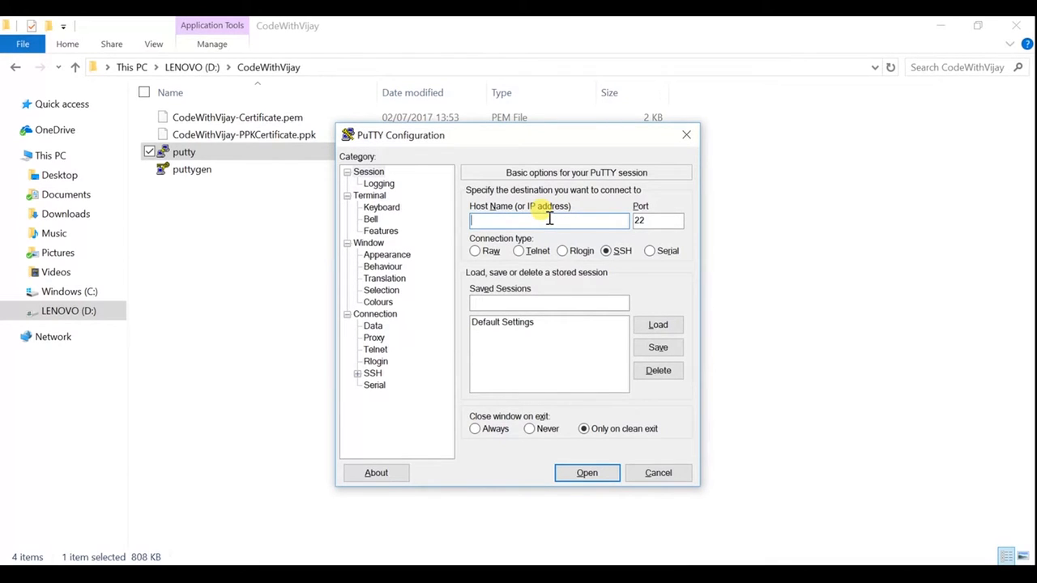
{"action": "type", "text": "ec2-user@"}
{"action": "key", "text": "ctrl+v"}
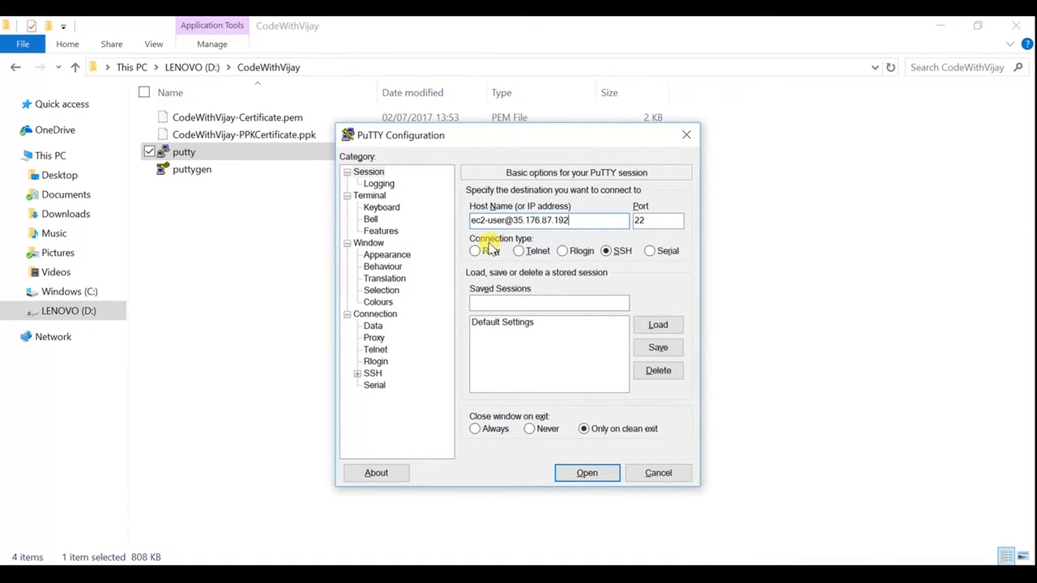
{"action": "left_click", "coordinate": [563, 301]}
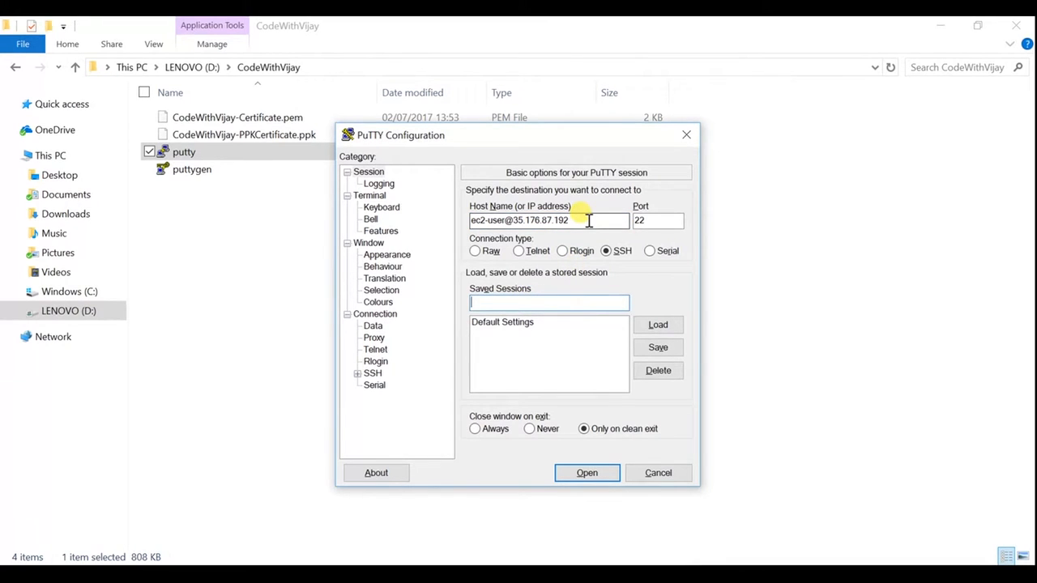
{"action": "left_click_drag", "start_coordinate": [583, 218], "coordinate": [450, 217]}
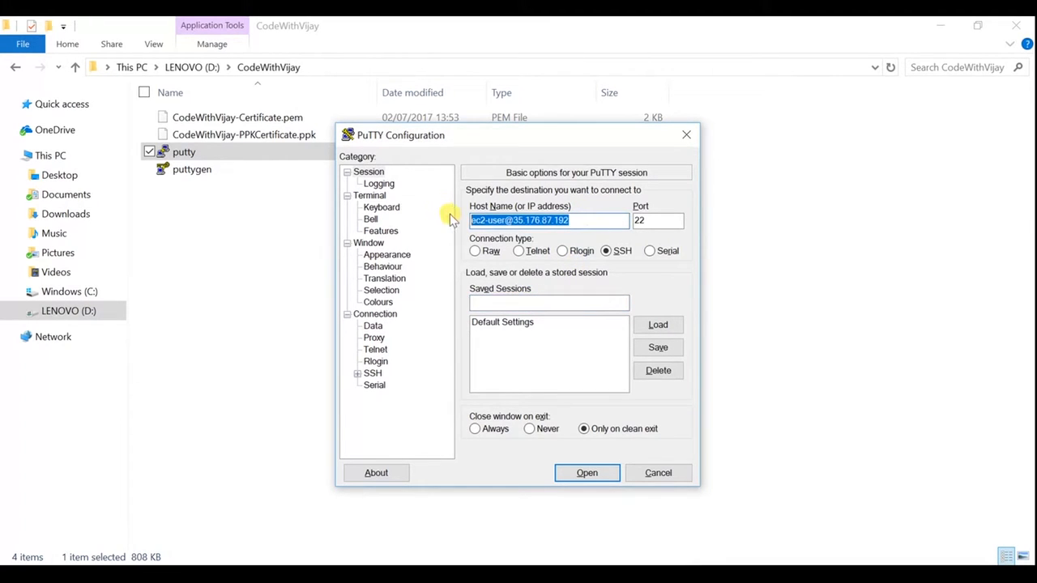
{"action": "left_click", "coordinate": [517, 302]}
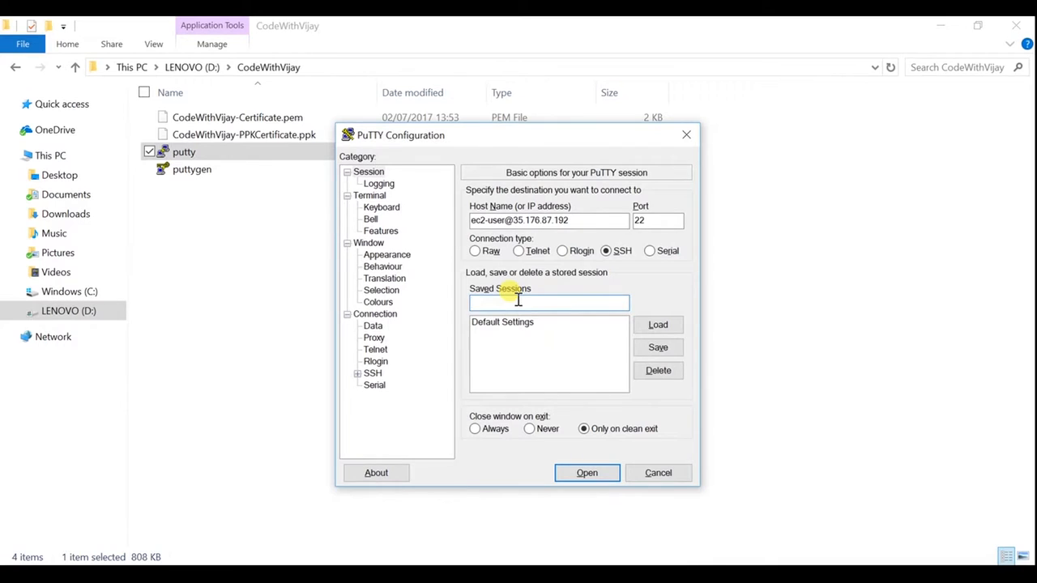
{"action": "key", "text": "ctrl+v"}
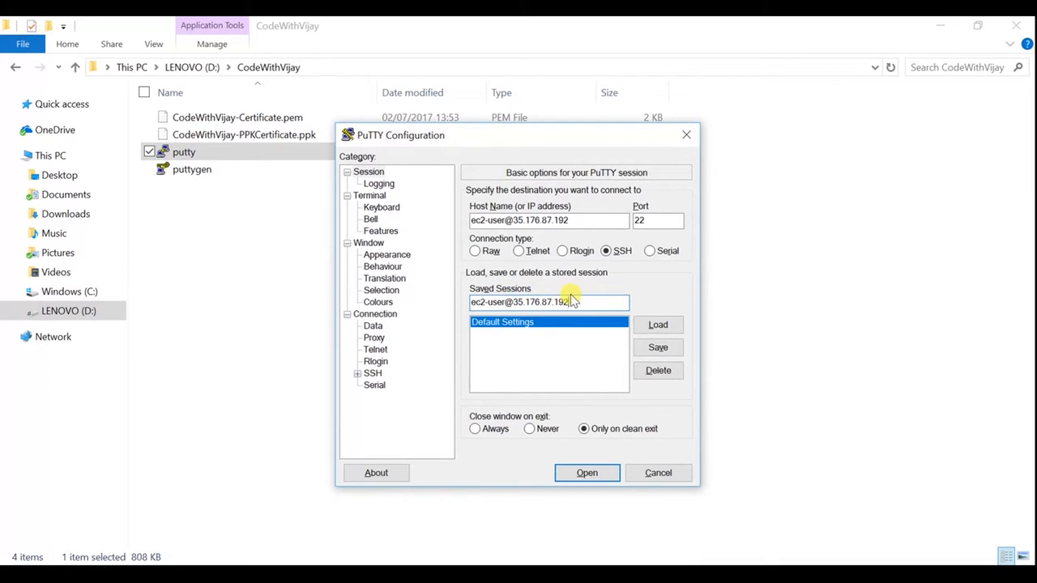
{"action": "left_click_drag", "start_coordinate": [591, 303], "coordinate": [373, 300]}
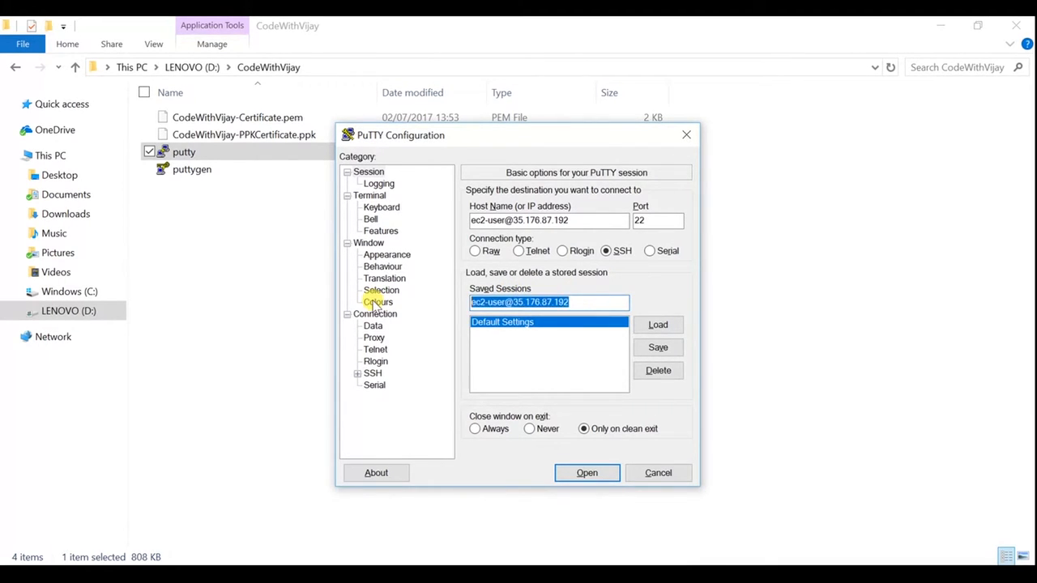
{"action": "key", "text": "ctrl+v"}
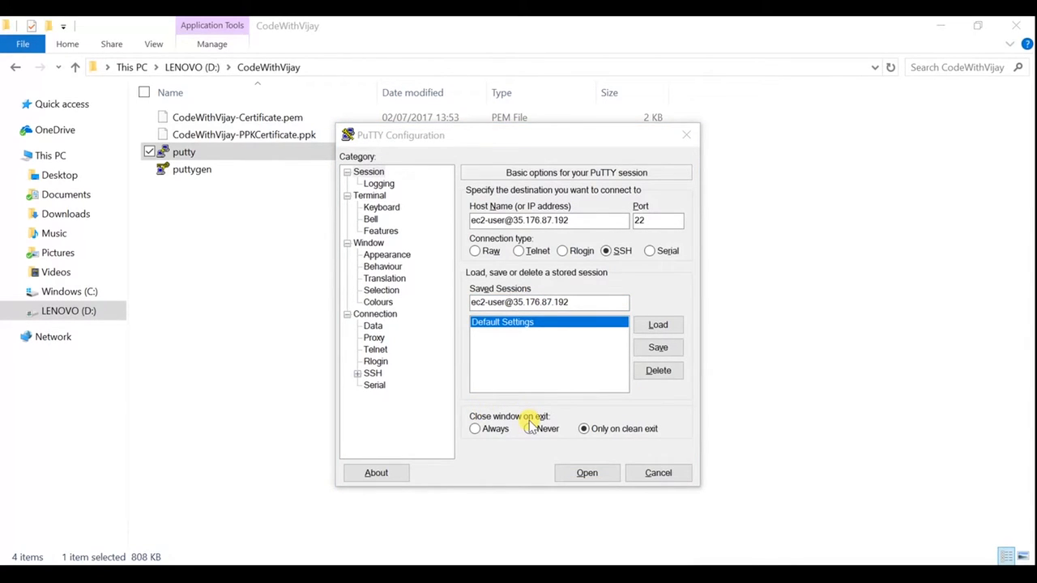
Set CodeWithVijay-PPKCertificate.ppk from the CodeWithVijay folder as the private key file for SSH authentication.
{"action": "left_click", "coordinate": [358, 374]}
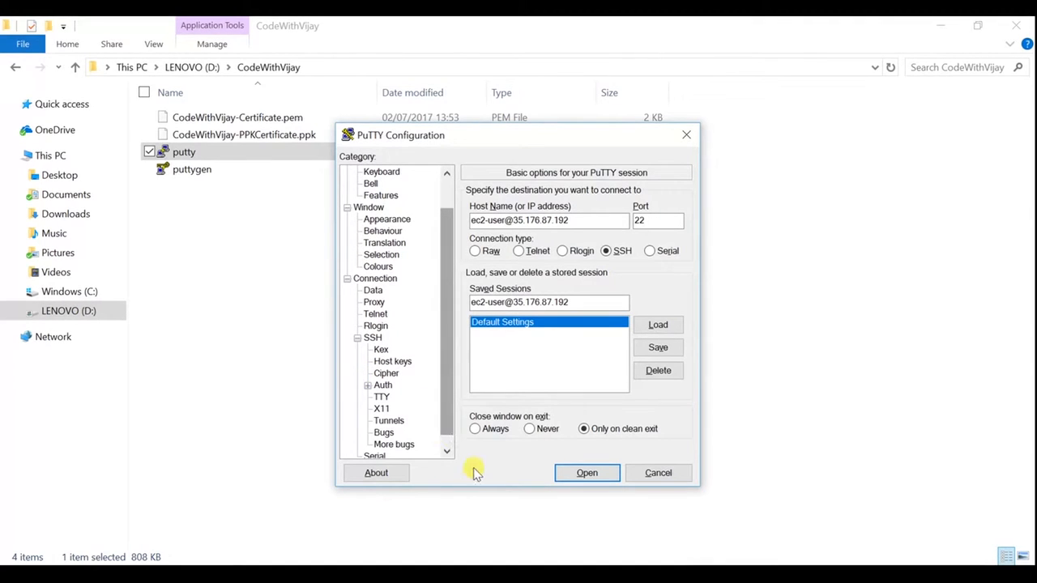
{"action": "left_click", "coordinate": [382, 385]}
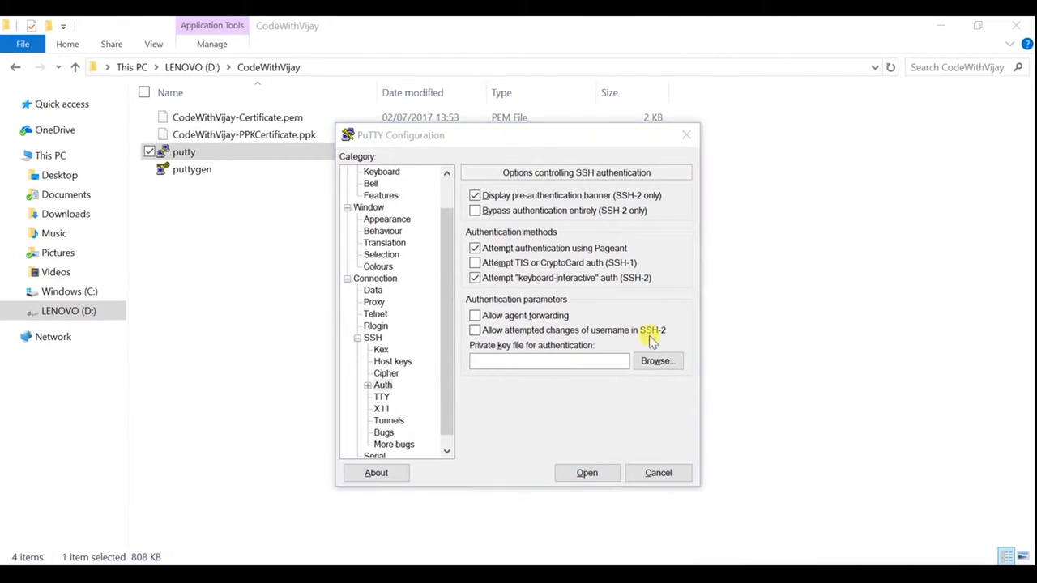
{"action": "left_click", "coordinate": [653, 362]}
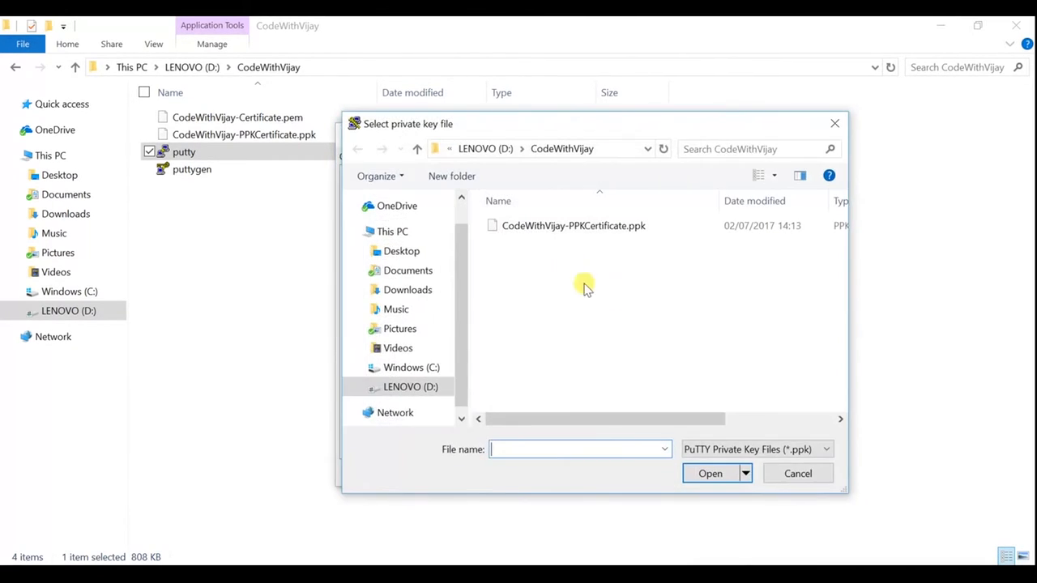
{"action": "left_click", "coordinate": [600, 231]}
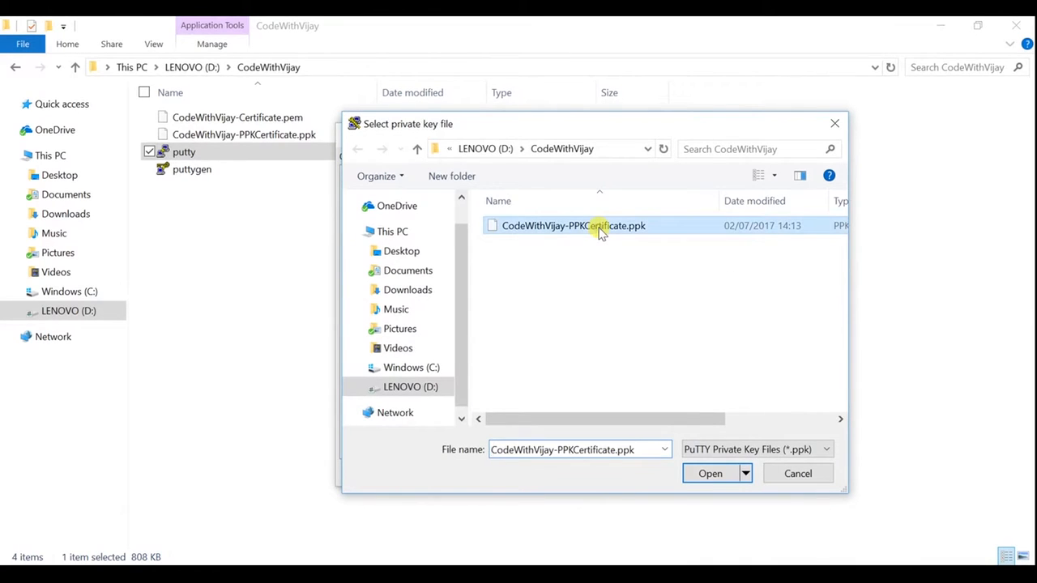
{"action": "left_click", "coordinate": [707, 473]}
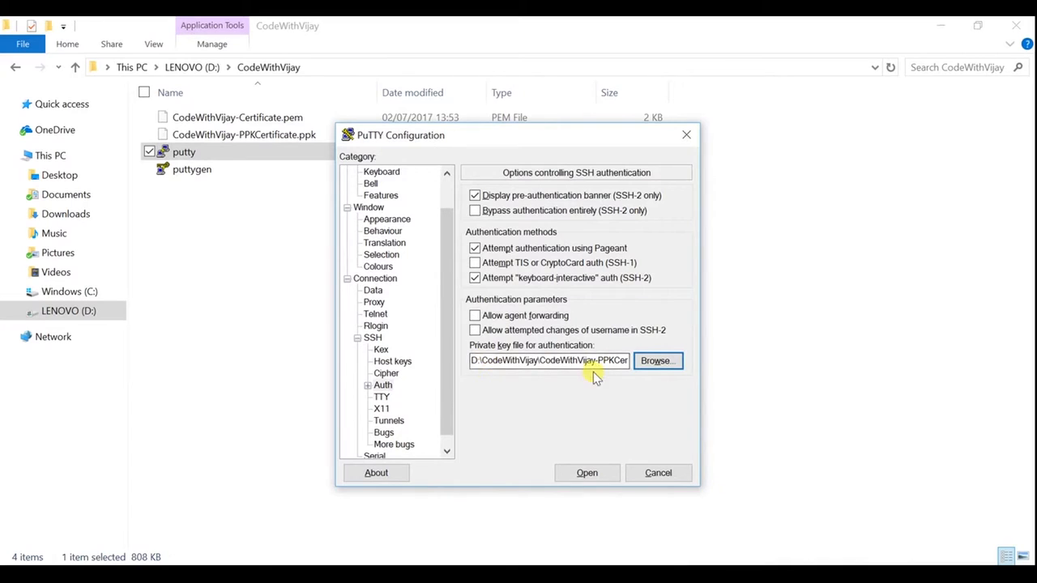
{"action": "left_click_drag", "start_coordinate": [441, 273], "coordinate": [454, 208]}
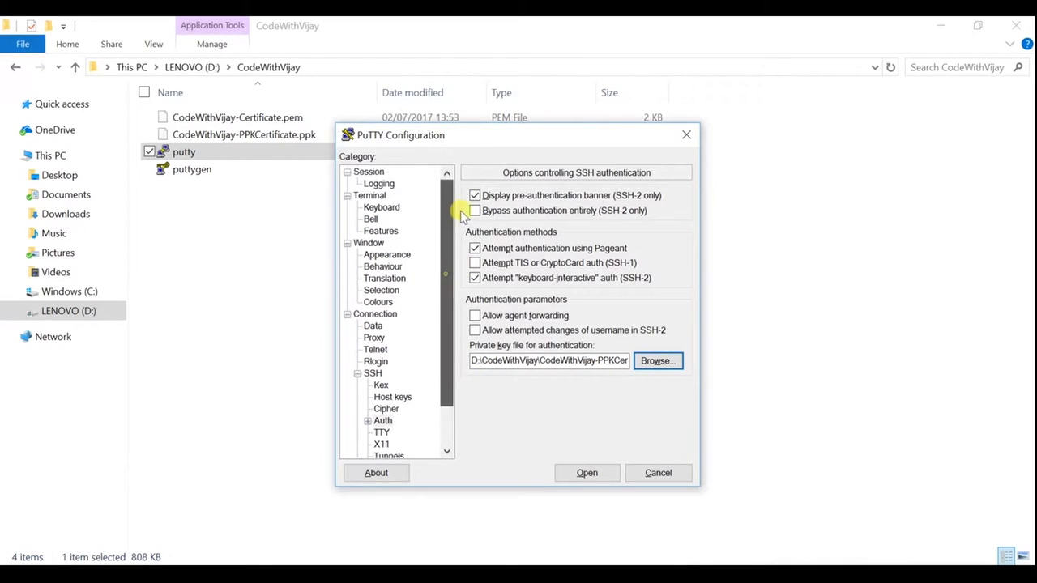
{"action": "left_click", "coordinate": [369, 172]}
{"action": "left_click", "coordinate": [658, 346]}
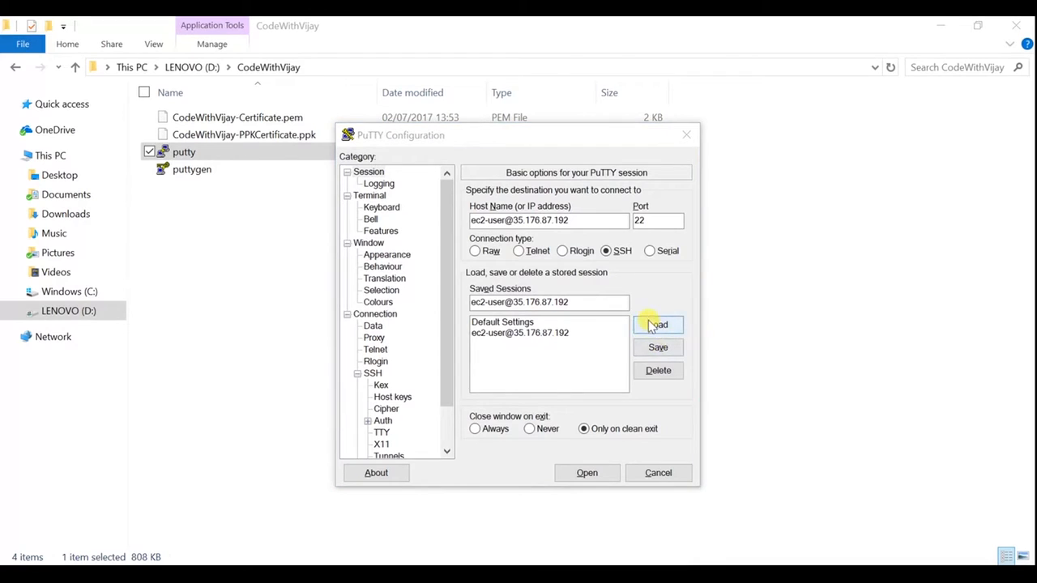
Load the stored session and connect to the instance, trusting and caching its host key, with the terminal window maximized.
{"action": "left_click", "coordinate": [656, 325]}
{"action": "left_click", "coordinate": [587, 475]}
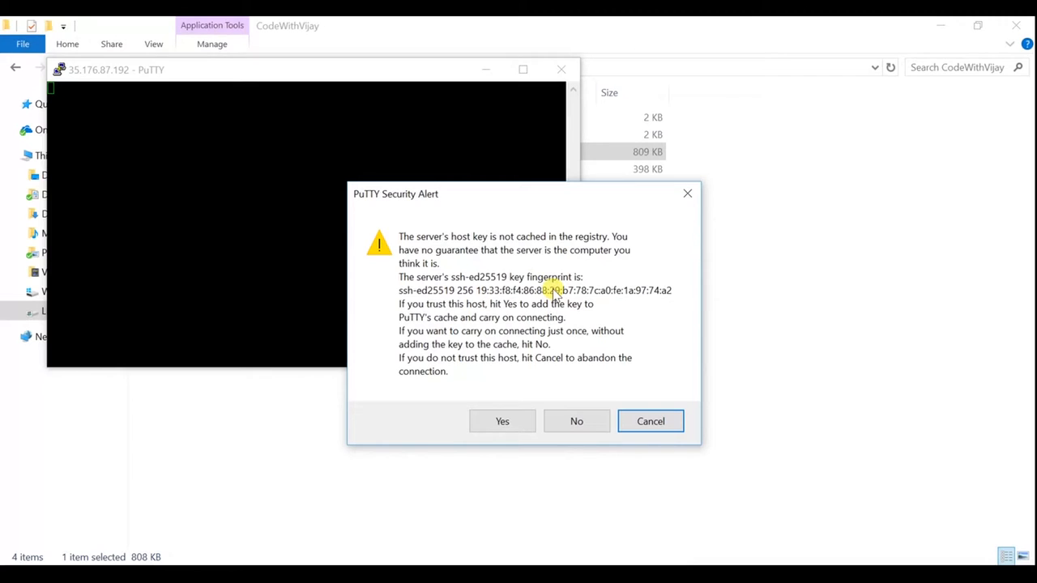
{"action": "left_click", "coordinate": [503, 422]}
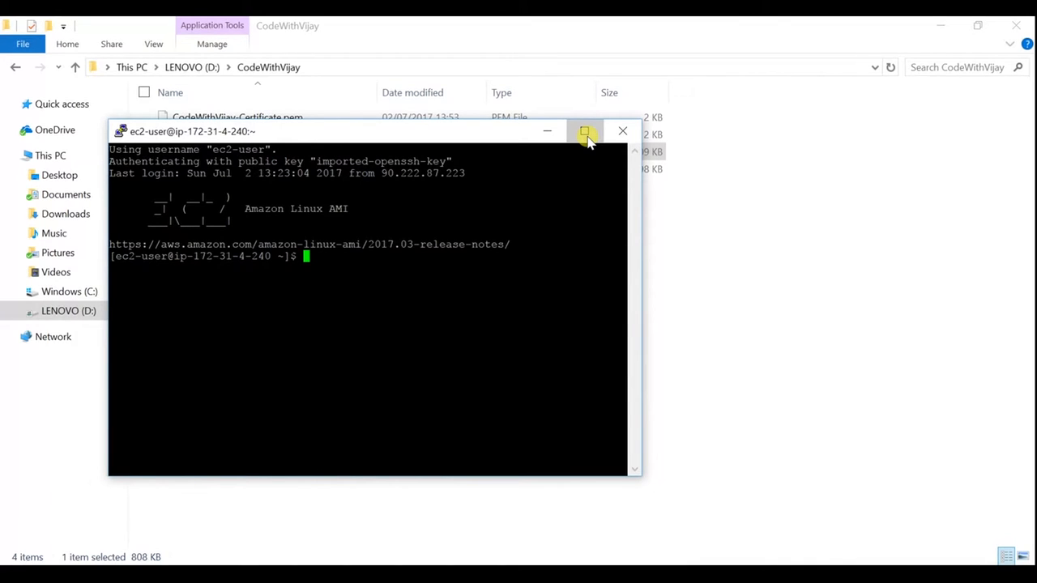
{"action": "left_click", "coordinate": [584, 133]}
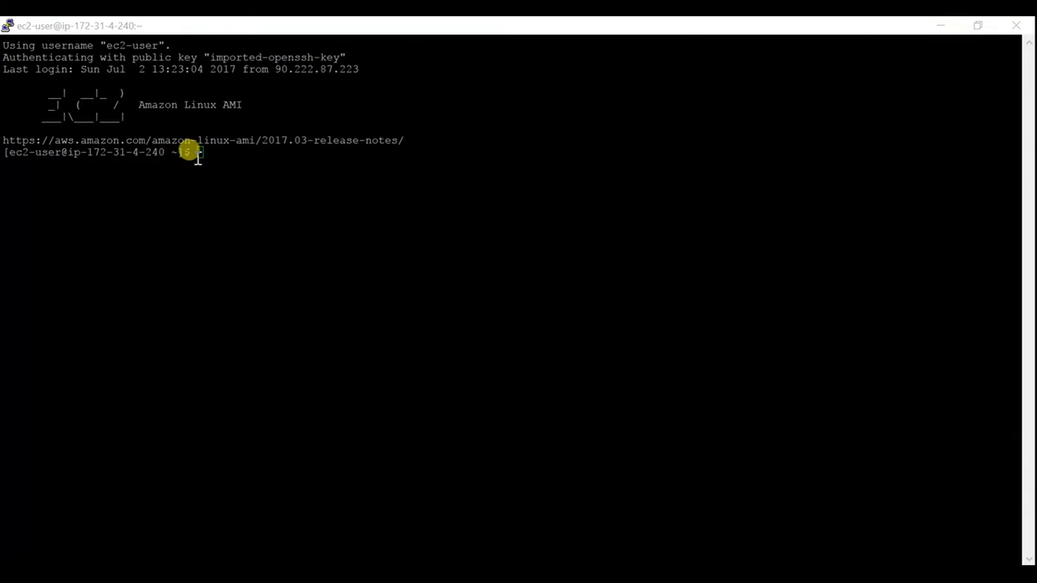
Switch to the root user on the instance with sudo su.
{"action": "left_click", "coordinate": [205, 153]}
{"action": "type", "text": "sud"}
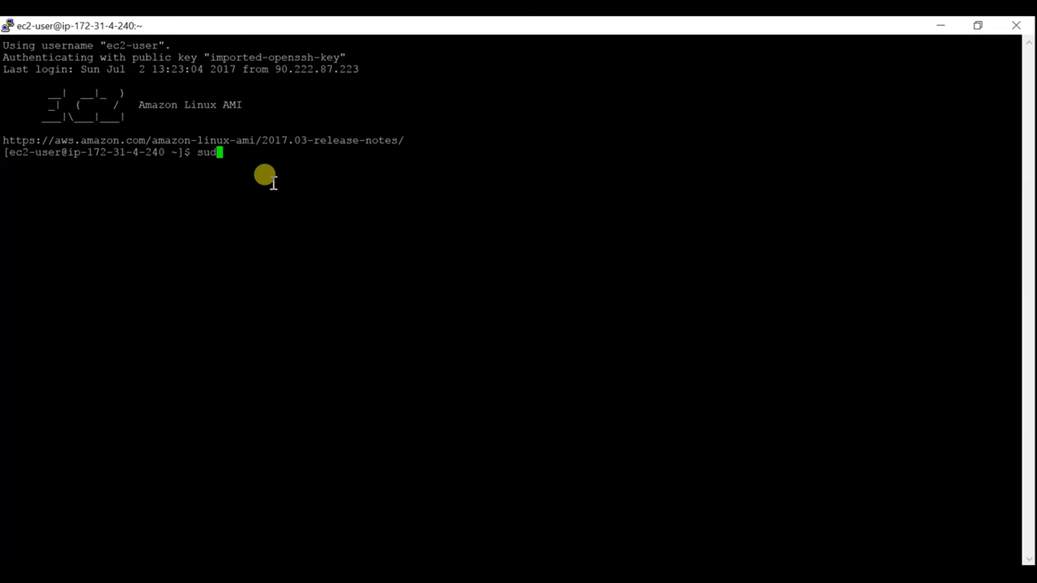
{"action": "type", "text": "o su"}
{"action": "key", "text": "Return"}
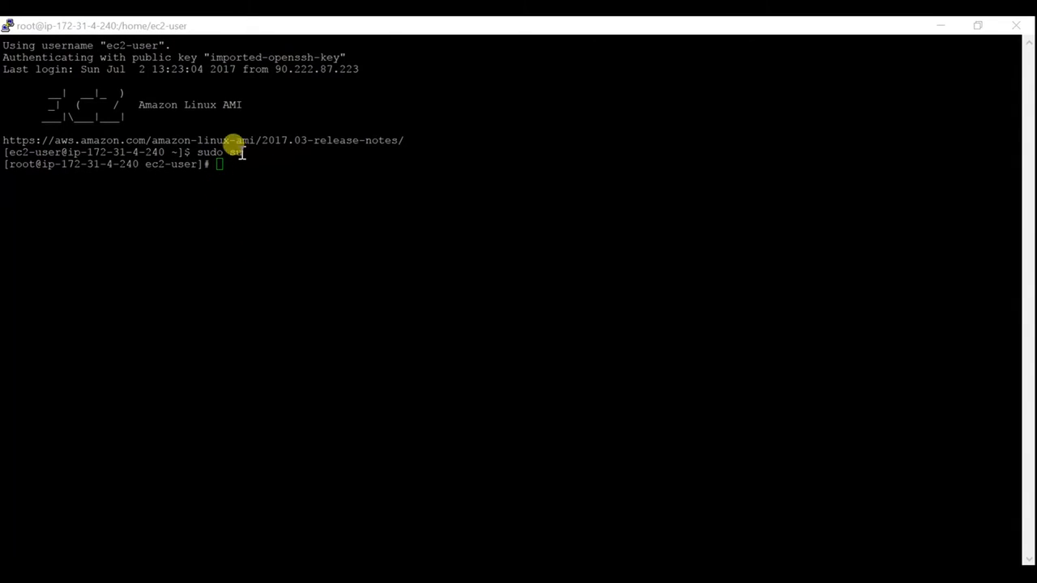
Update all installed packages without confirmation prompts using yum update -y.
{"action": "left_click", "coordinate": [225, 167]}
{"action": "type", "text": "yum update -y"}
{"action": "key", "text": "Return"}
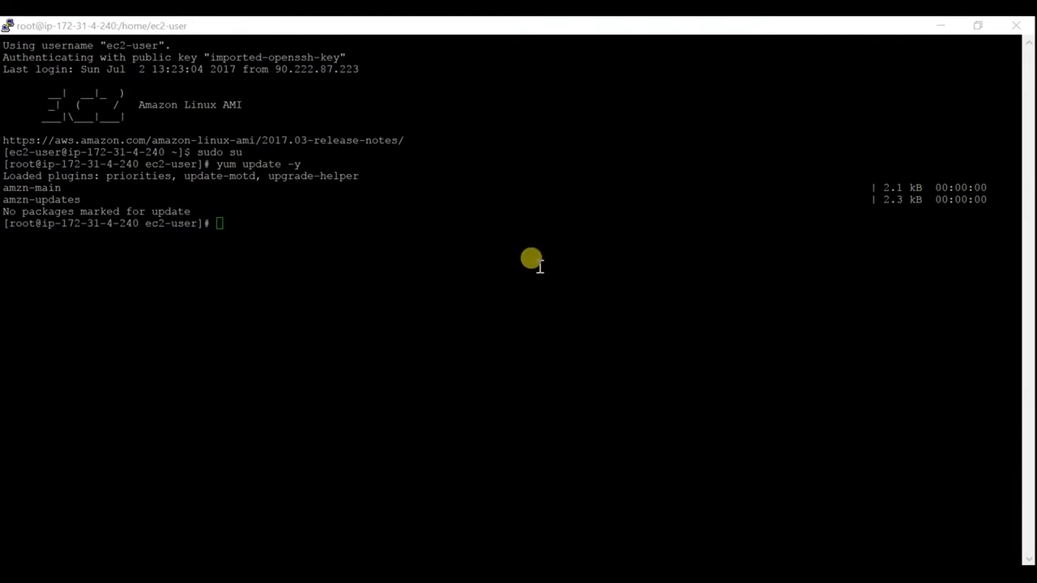
Install the Apache web server with yum install httpd -y.
{"action": "left_click", "coordinate": [219, 228]}
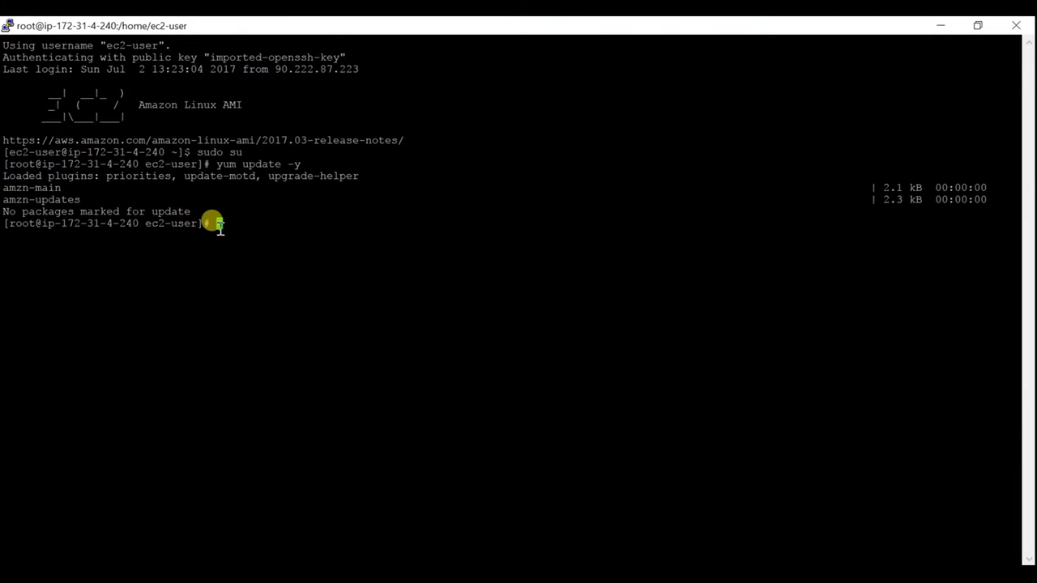
{"action": "type", "text": "yum install httpd -y"}
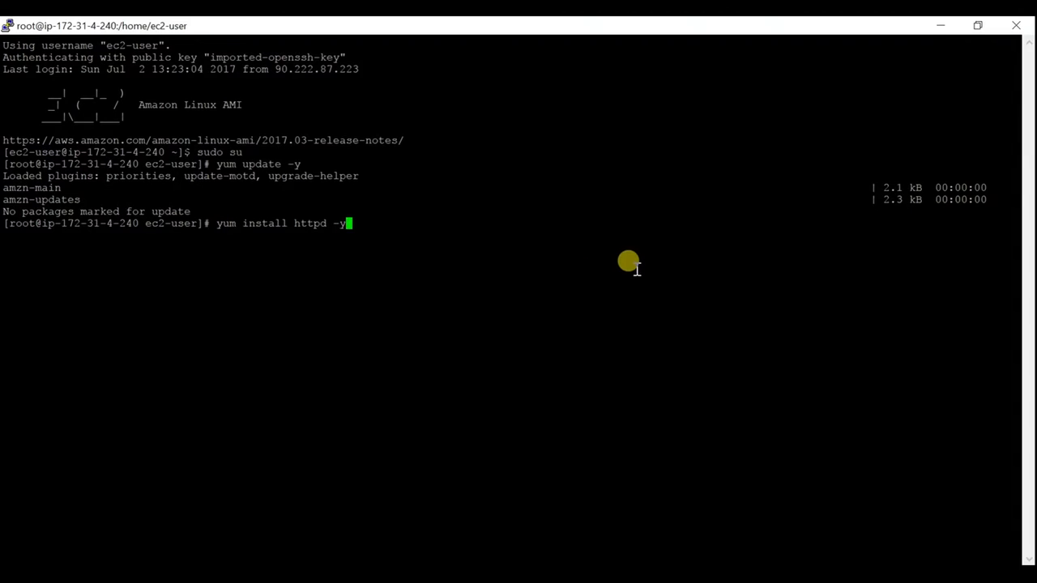
{"action": "key", "text": "Return"}
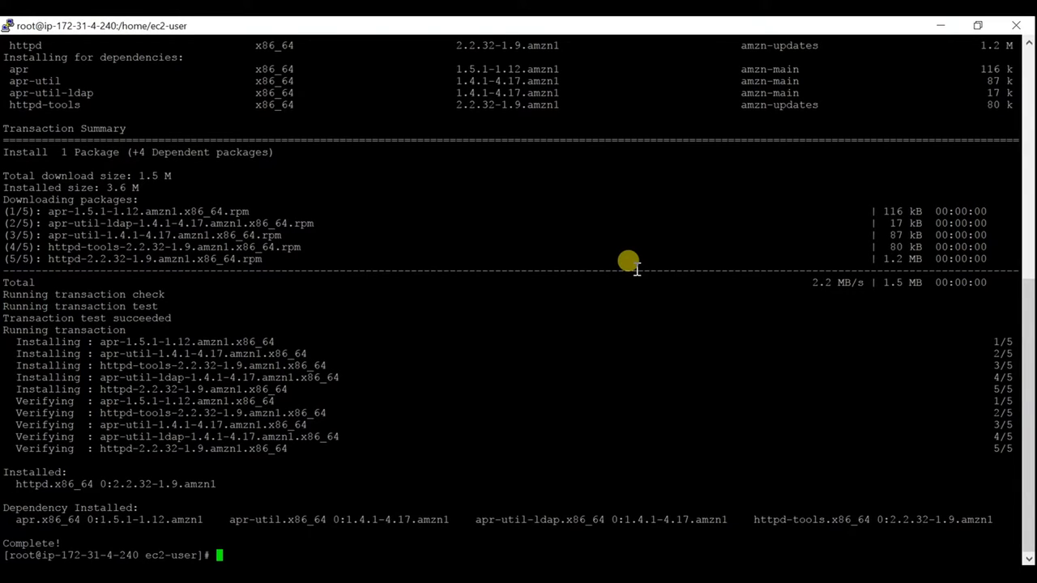
{"action": "key", "text": "alt+Tab"}
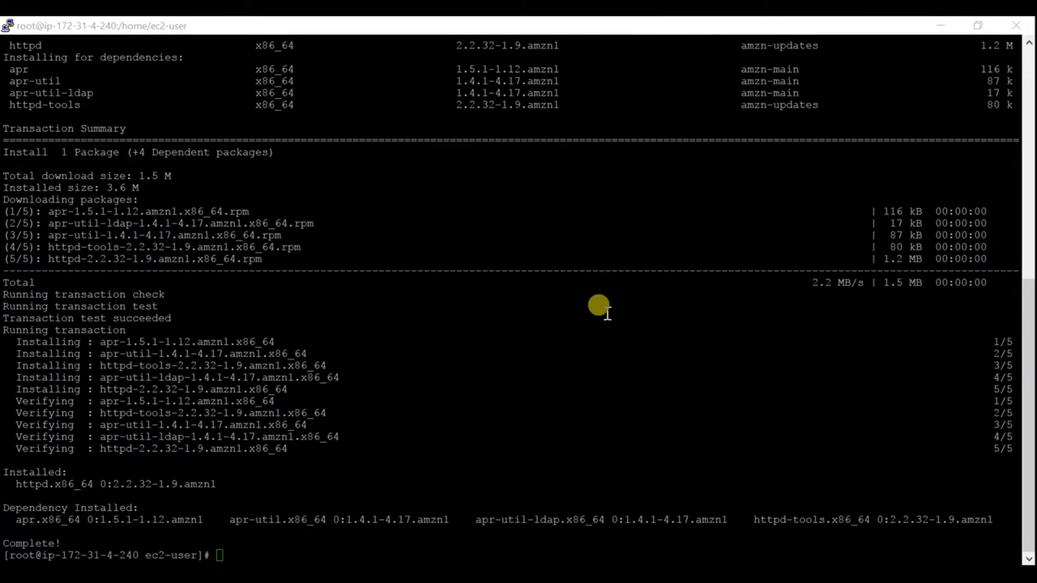
Try to change to the web root directory with cd/var/www/html and cd var/www/html.
{"action": "left_click", "coordinate": [214, 550]}
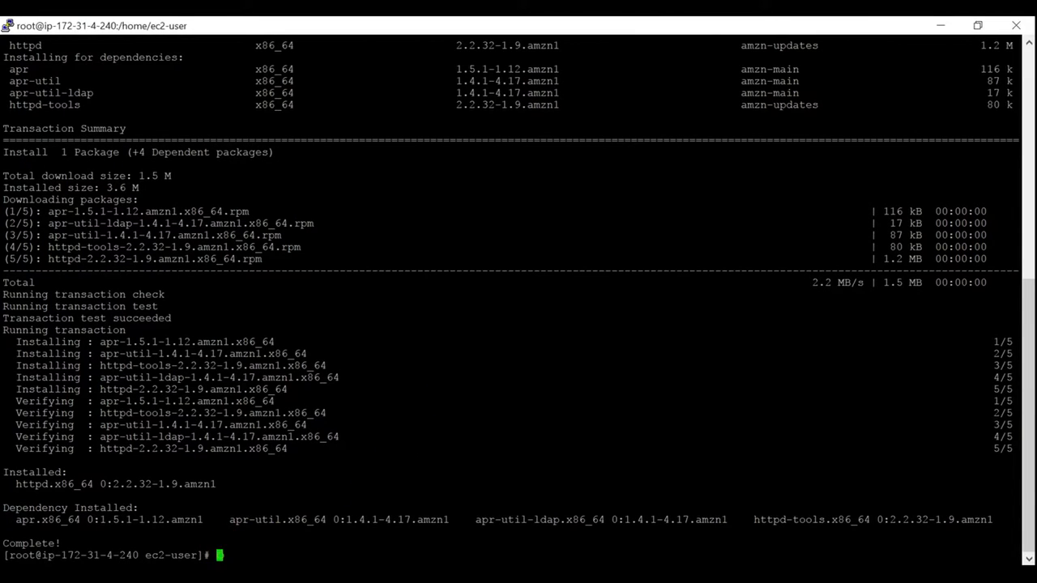
{"action": "type", "text": "cd/var/www/ht"}
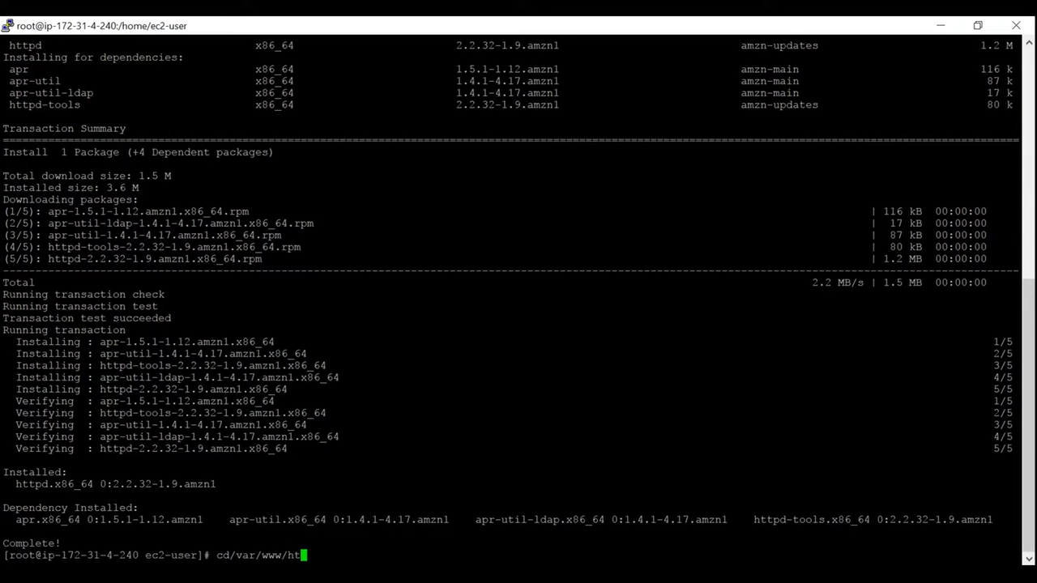
{"action": "type", "text": "ml"}
{"action": "key", "text": "Return"}
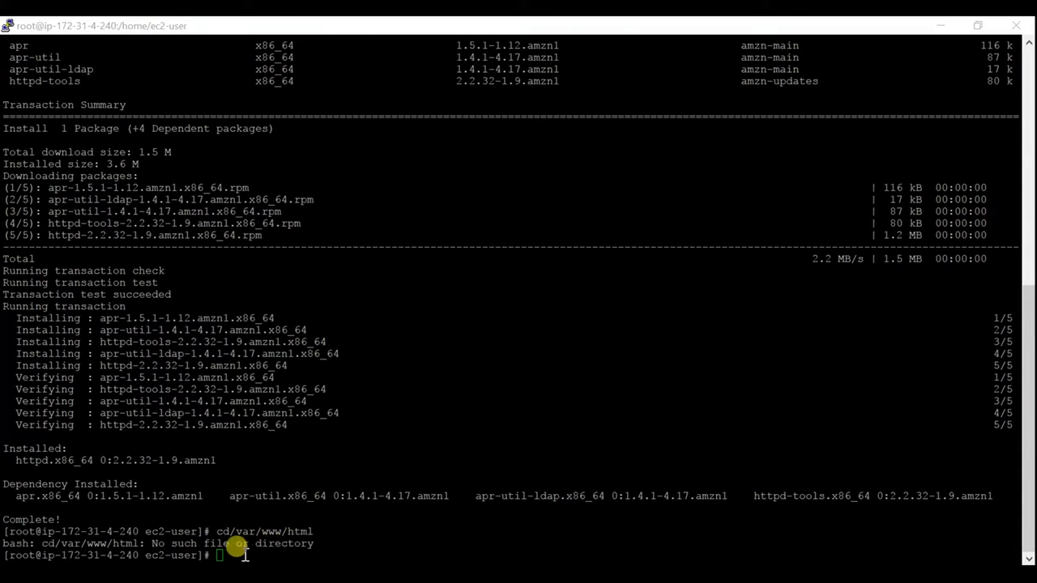
{"action": "left_click", "coordinate": [220, 555]}
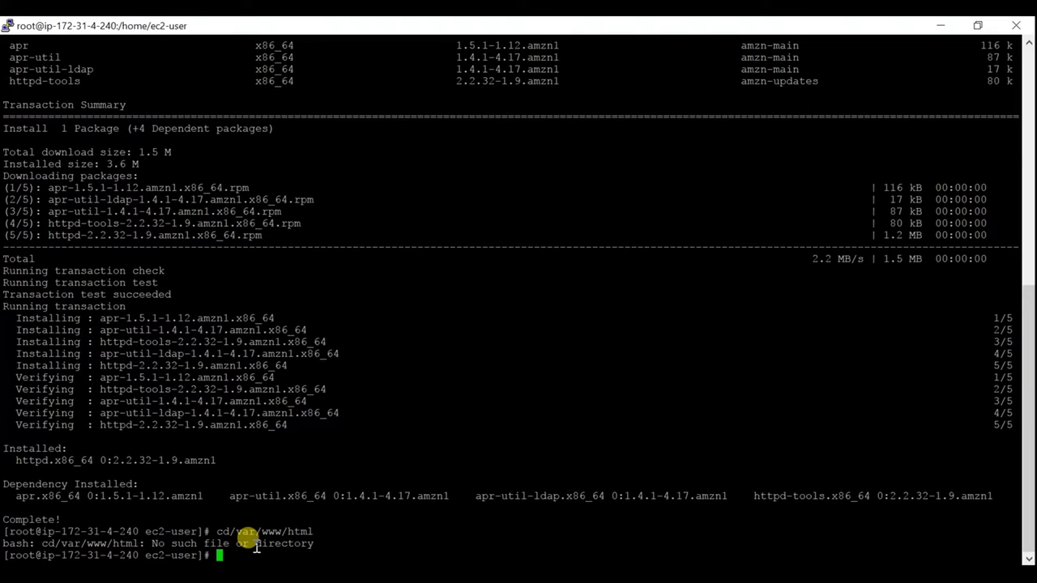
{"action": "type", "text": "cd var/www/html"}
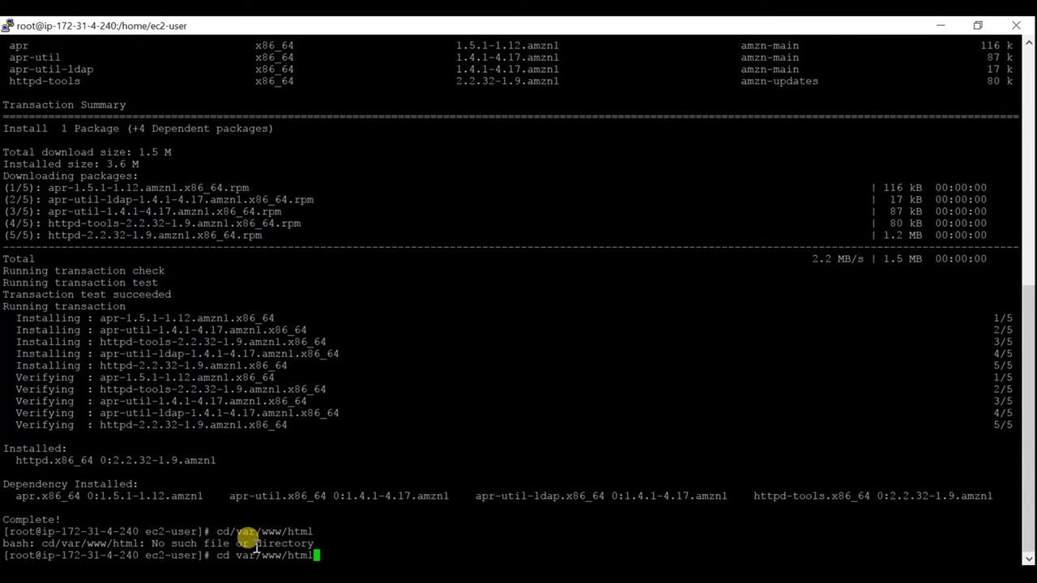
{"action": "key", "text": "Return"}
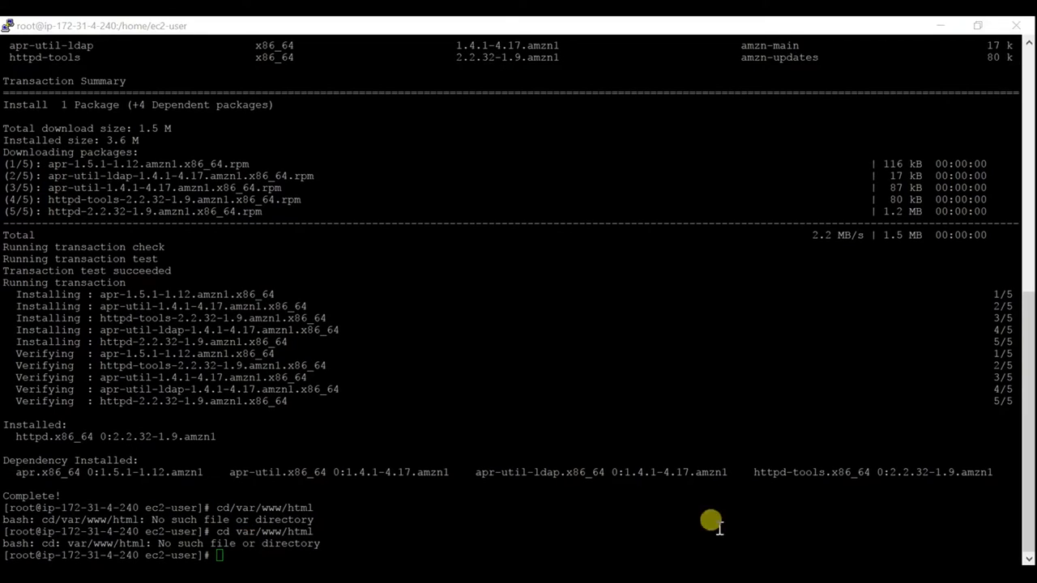
Change to the web root with cd /var/www/html and list its contents.
{"action": "left_click", "coordinate": [232, 550]}
{"action": "type", "text": "cd "}
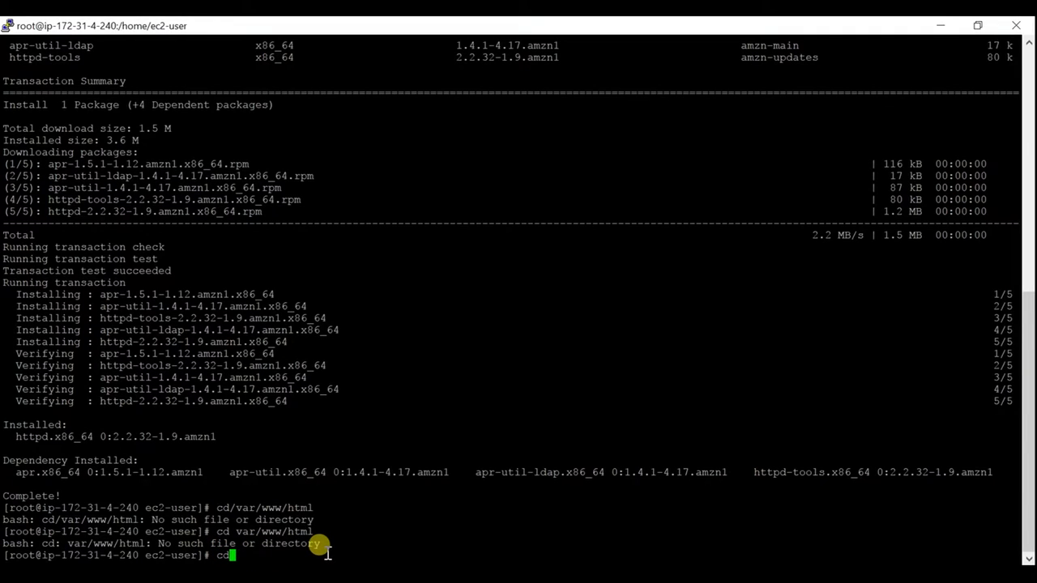
{"action": "type", "text": "/var/www/html"}
{"action": "key", "text": "Return"}
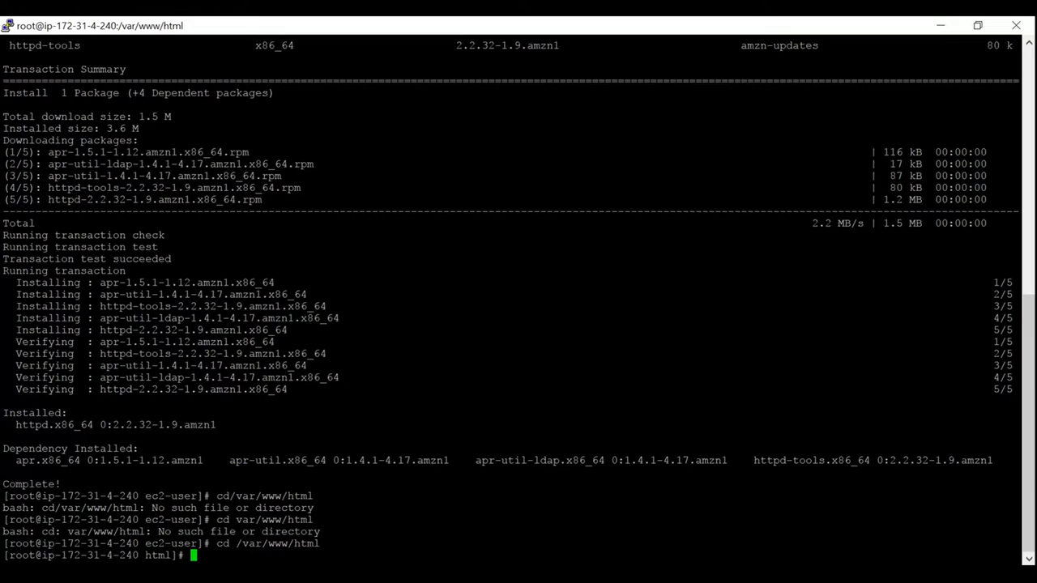
{"action": "type", "text": "ls"}
{"action": "key", "text": "Return"}
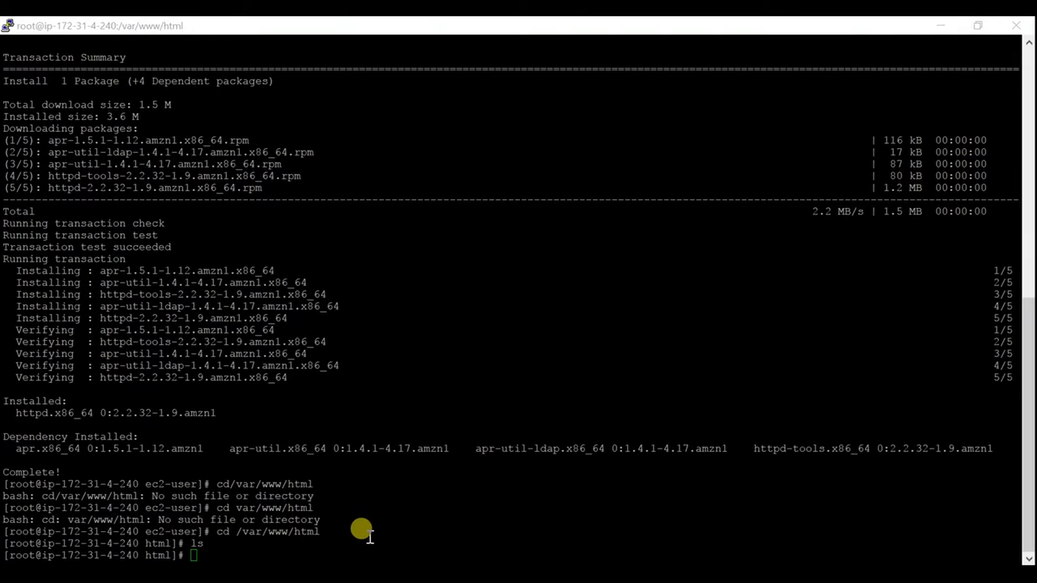
Try to write the line <h1>Hello and welcome to codewithvijay</h1> in an unnamed nano buffer and save it on exit.
{"action": "left_click", "coordinate": [192, 552]}
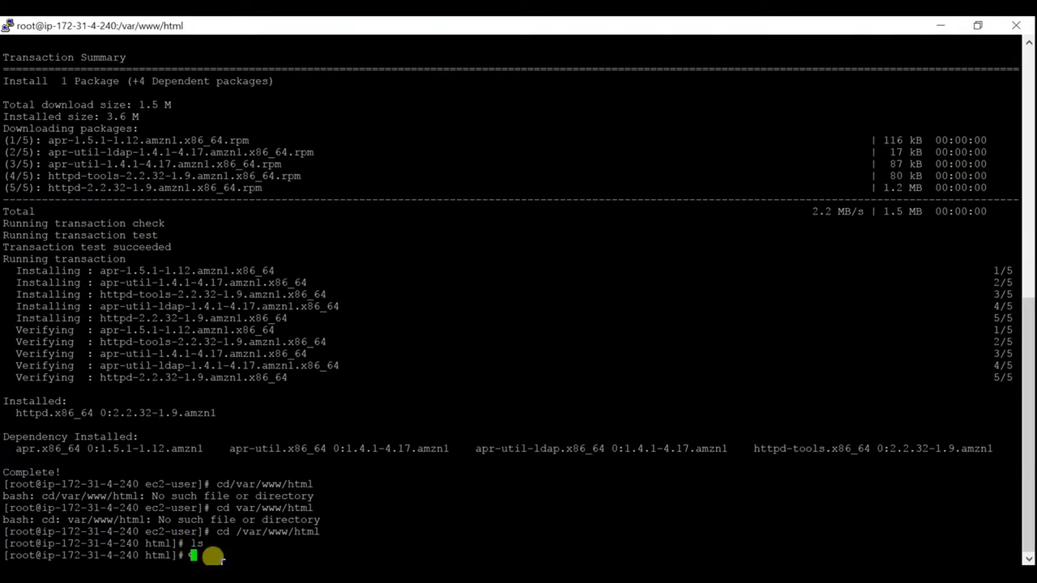
{"action": "type", "text": "nano"}
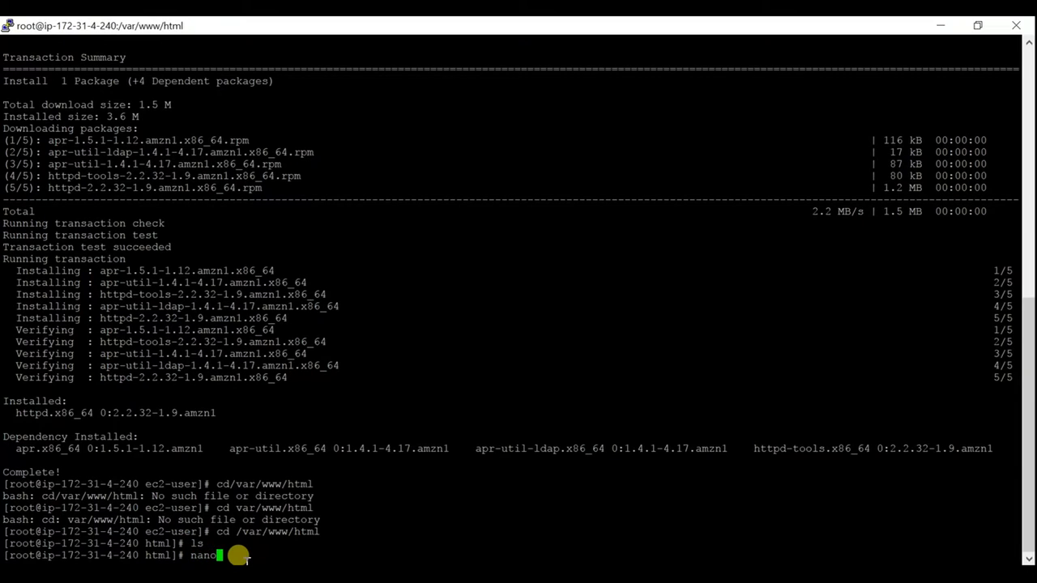
{"action": "key", "text": "Return"}
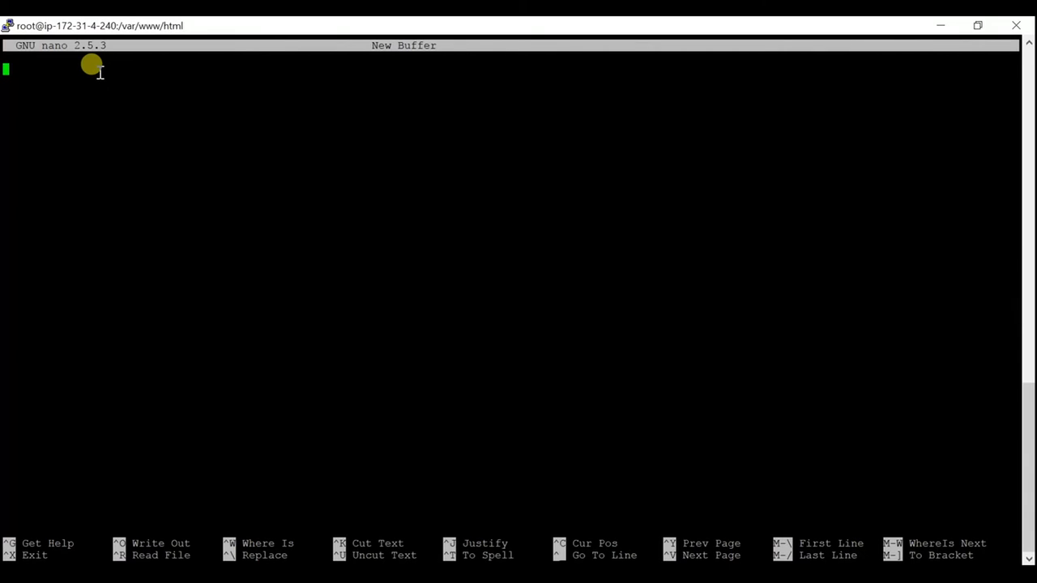
{"action": "type", "text": "<h1>"}
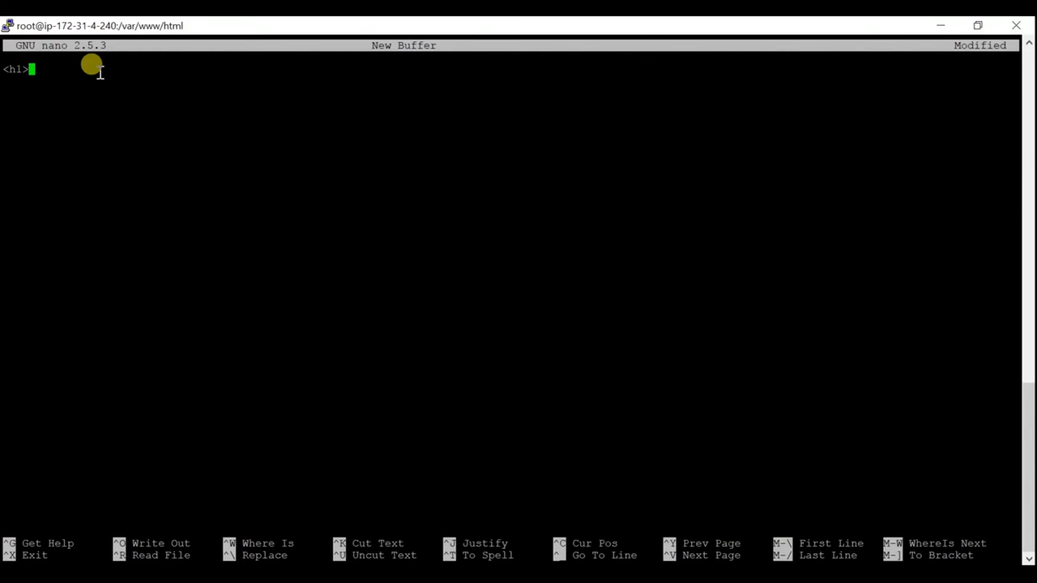
{"action": "type", "text": "Hello,"}
{"action": "key", "text": "BackSpace"}
{"action": "type", "text": "and welcome to cod"}
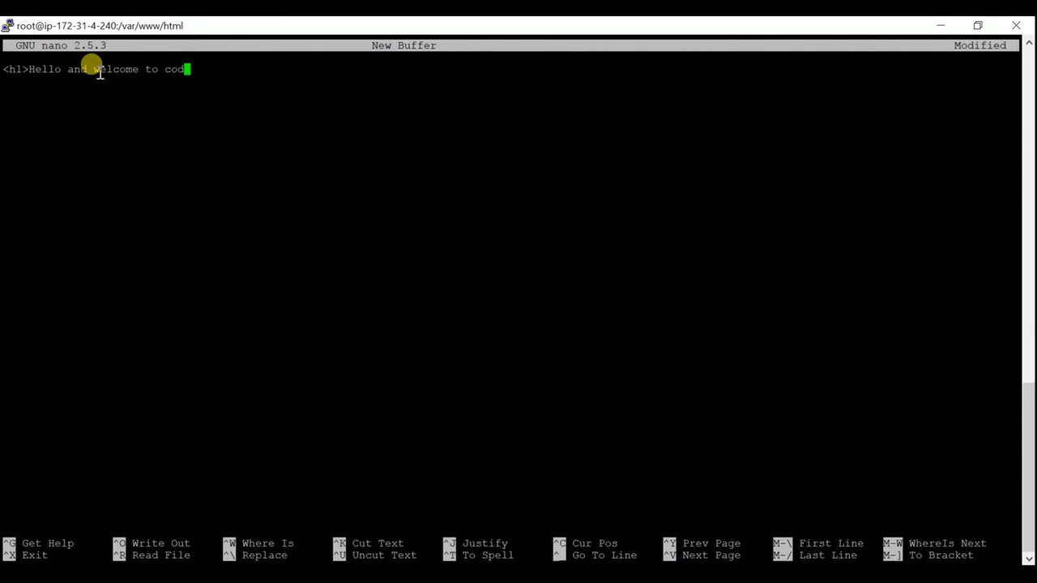
{"action": "type", "text": "ewithvijay</"}
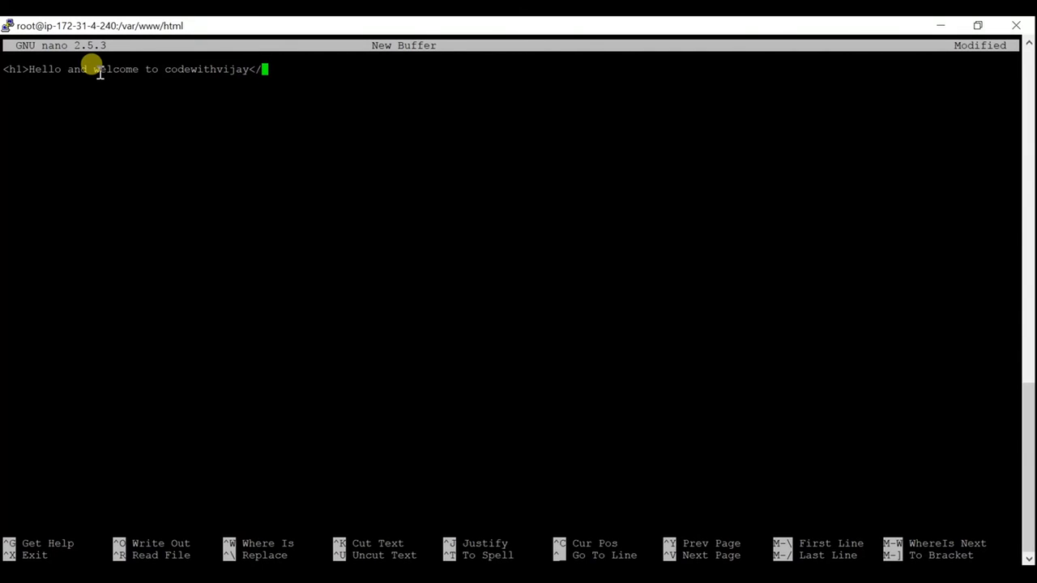
{"action": "type", "text": "h1>"}
{"action": "key", "text": "ctrl+x"}
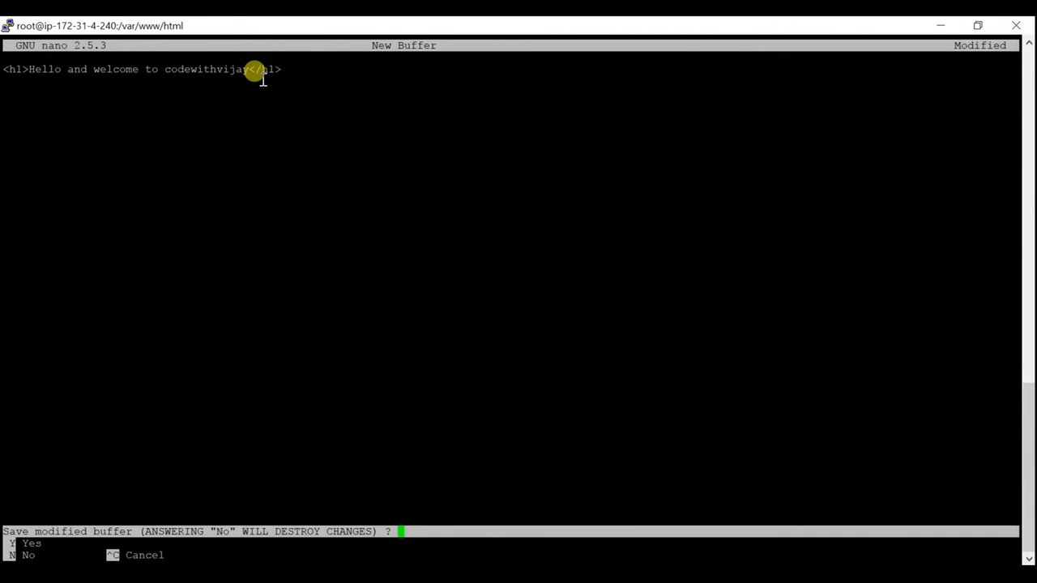
{"action": "type", "text": "yes"}
{"action": "key", "text": "Return"}
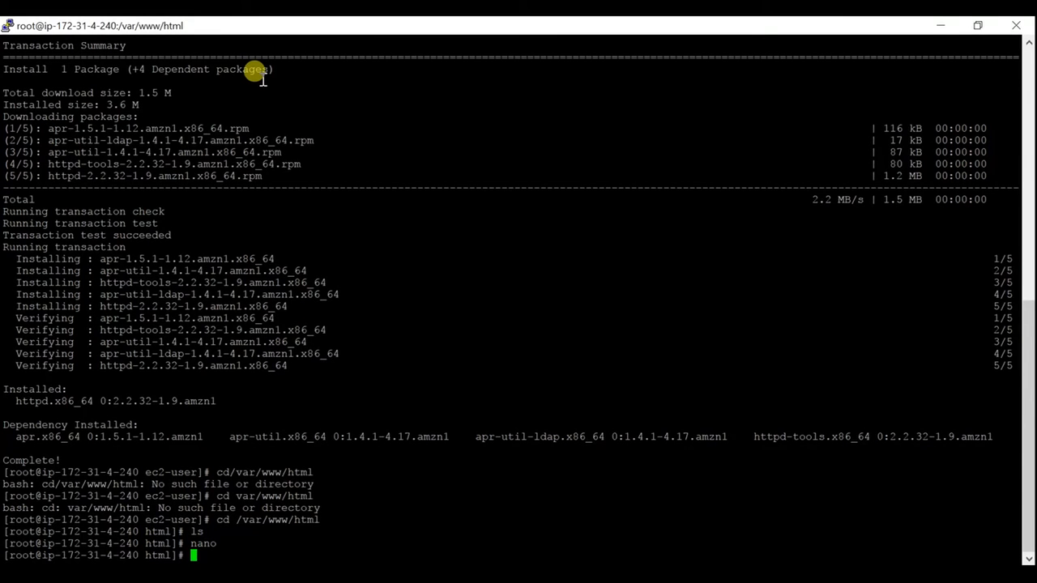
Create codewithvijay.html in nano and enter the line <h1>Hello and welcome to codewithvijay</h1>.
{"action": "type", "text": "nano codewithvijay."}
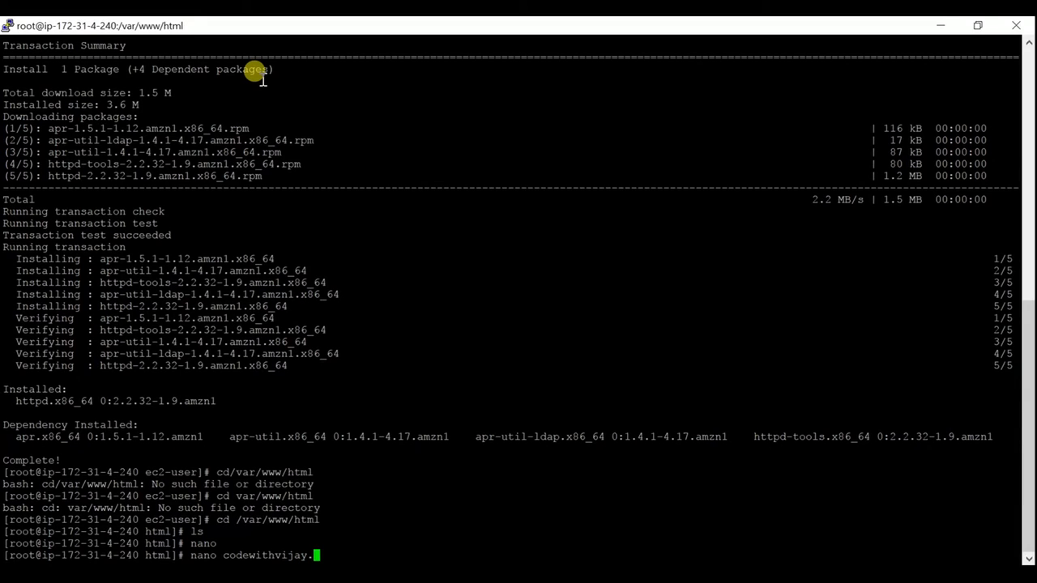
{"action": "type", "text": "html"}
{"action": "key", "text": "Return"}
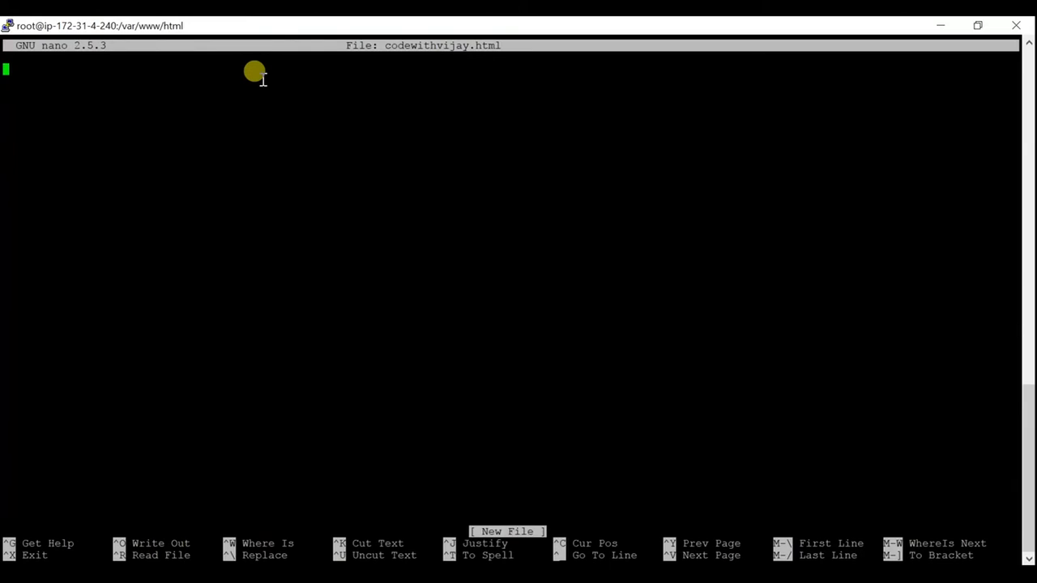
{"action": "type", "text": "<h1"}
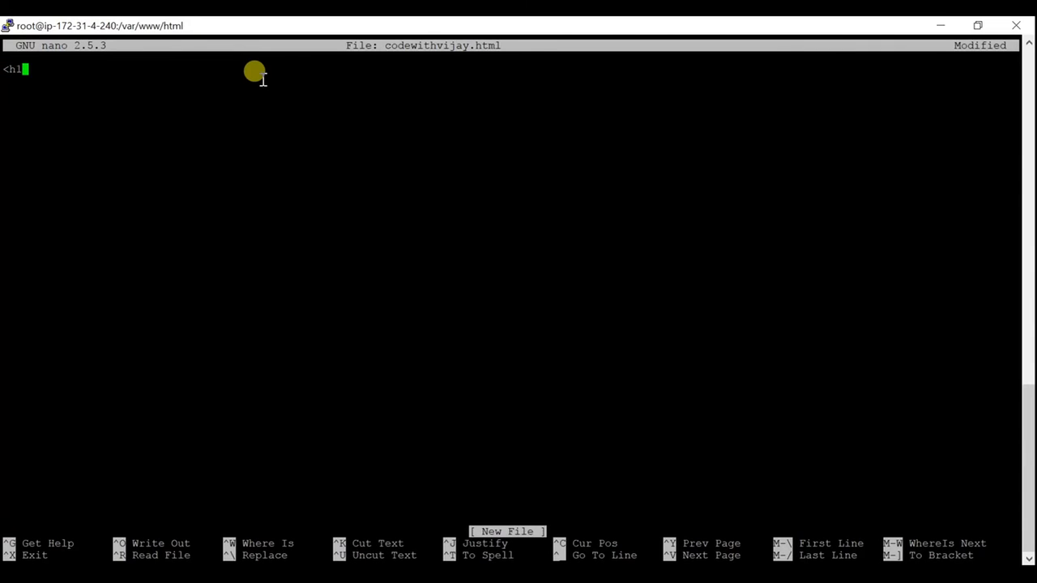
{"action": "type", "text": ">Hello and welc"}
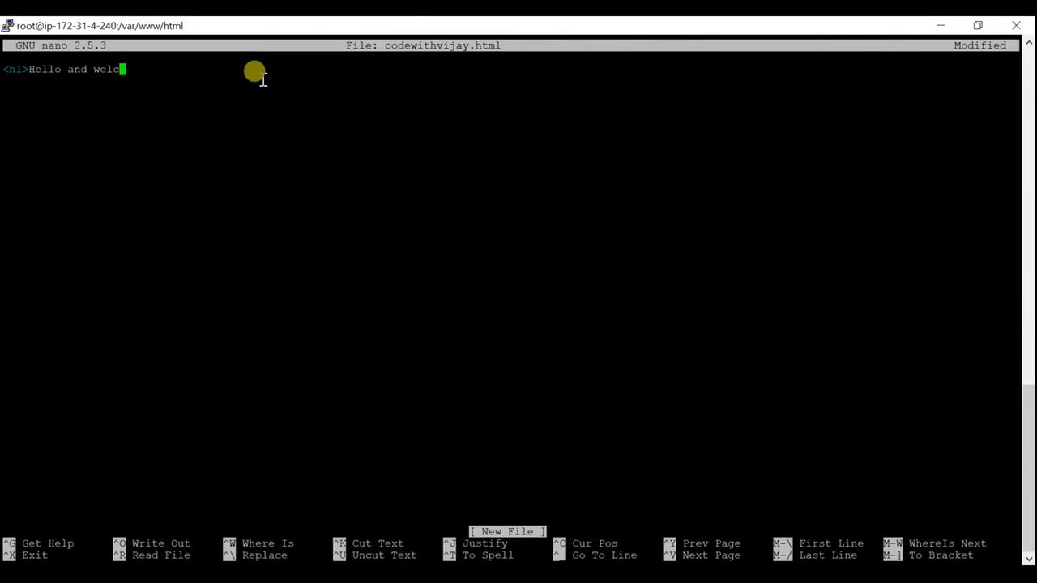
{"action": "type", "text": "ome to codewithvi"}
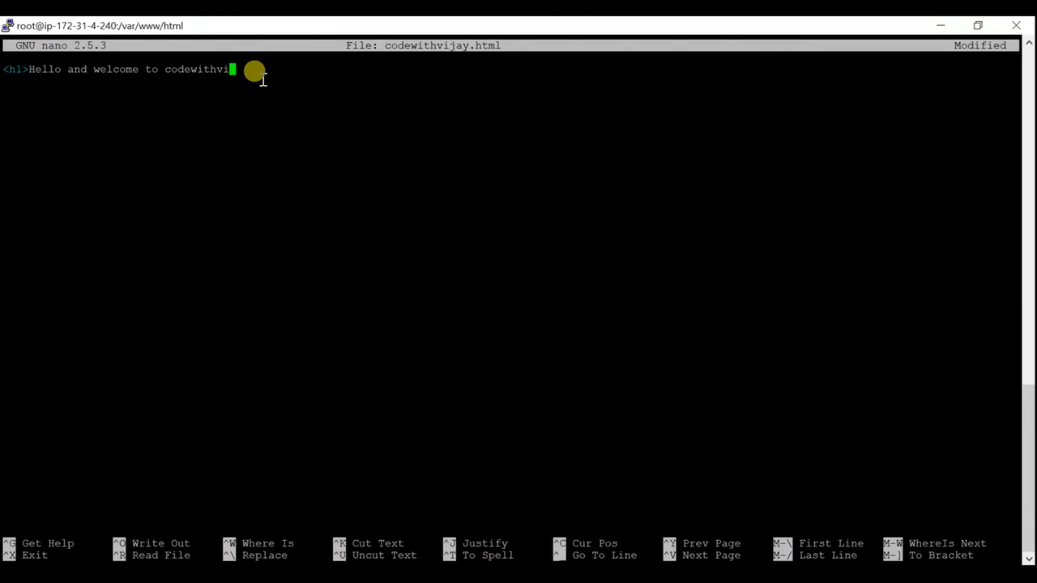
{"action": "type", "text": "jay</h1>"}
Exit nano saving the file under the name codewithvijay.html, and list the web root's contents with ls.
{"action": "key", "text": "ctrl+x"}
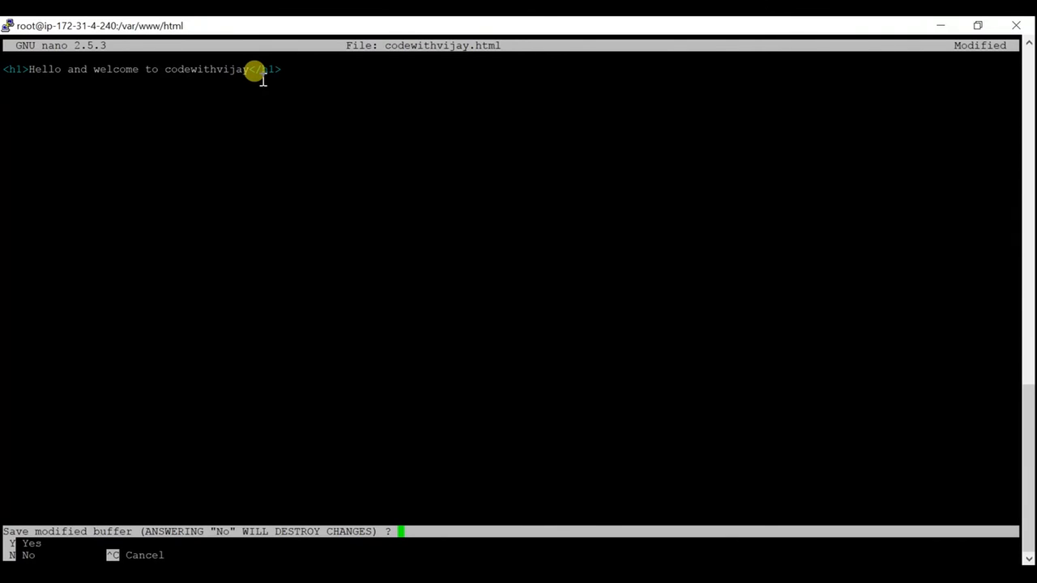
{"action": "key", "text": "y"}
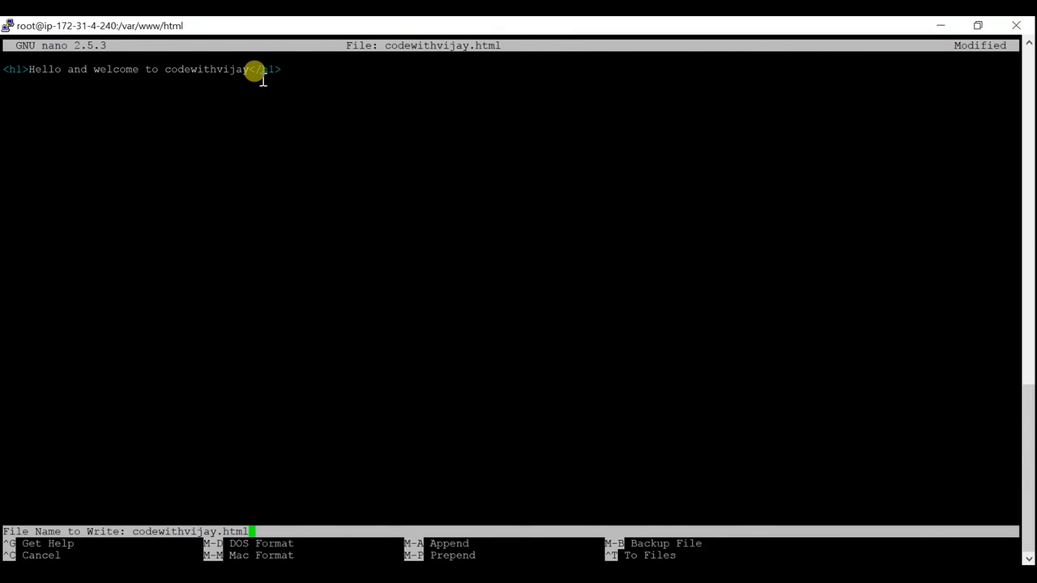
{"action": "key", "text": "Return"}
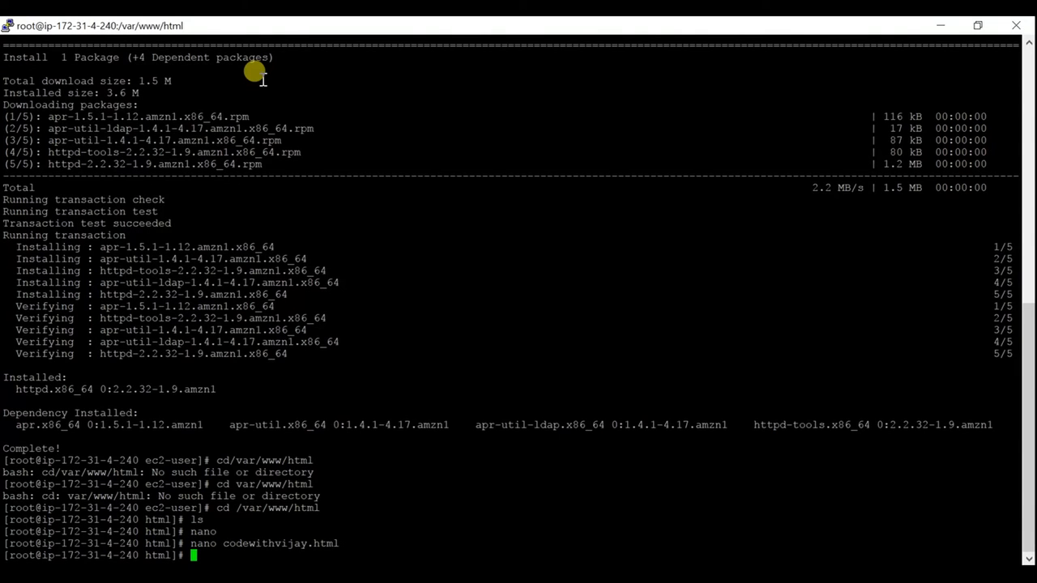
{"action": "type", "text": "ls"}
{"action": "key", "text": "Return"}
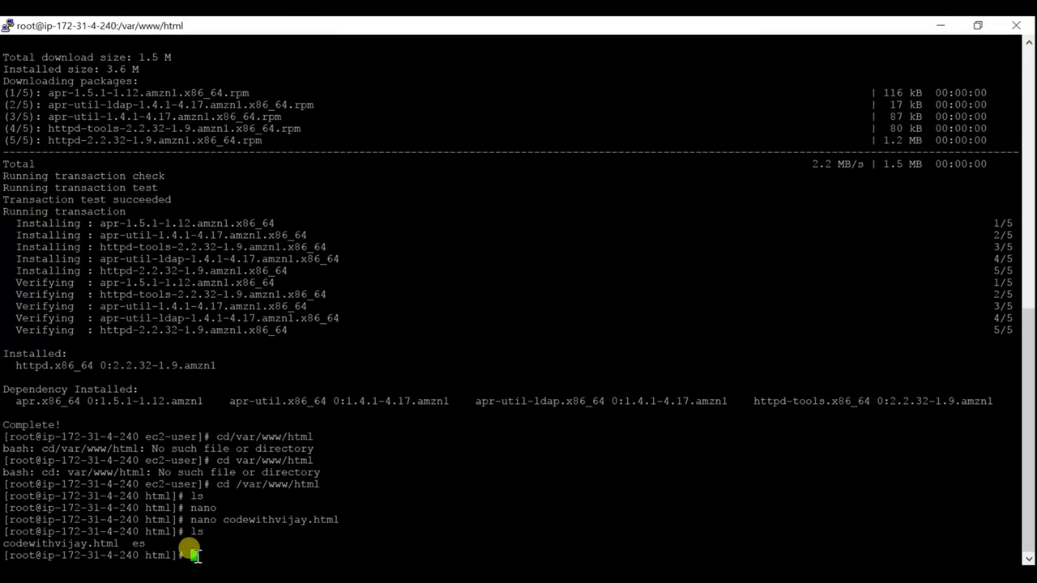
Try service https start, and start the Apache web server with service httpd start.
{"action": "type", "text": "service"}
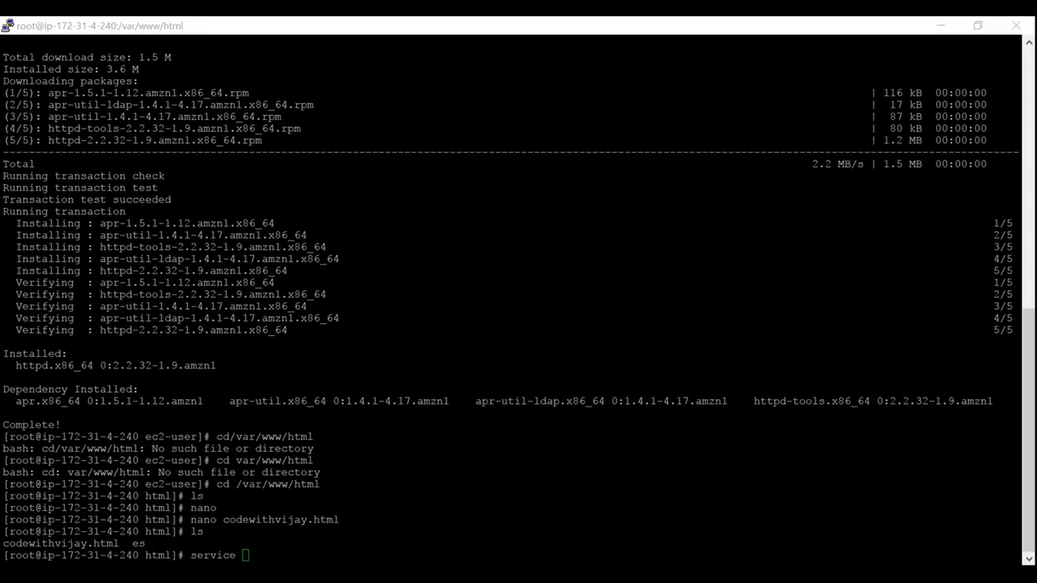
{"action": "type", "text": " htt"}
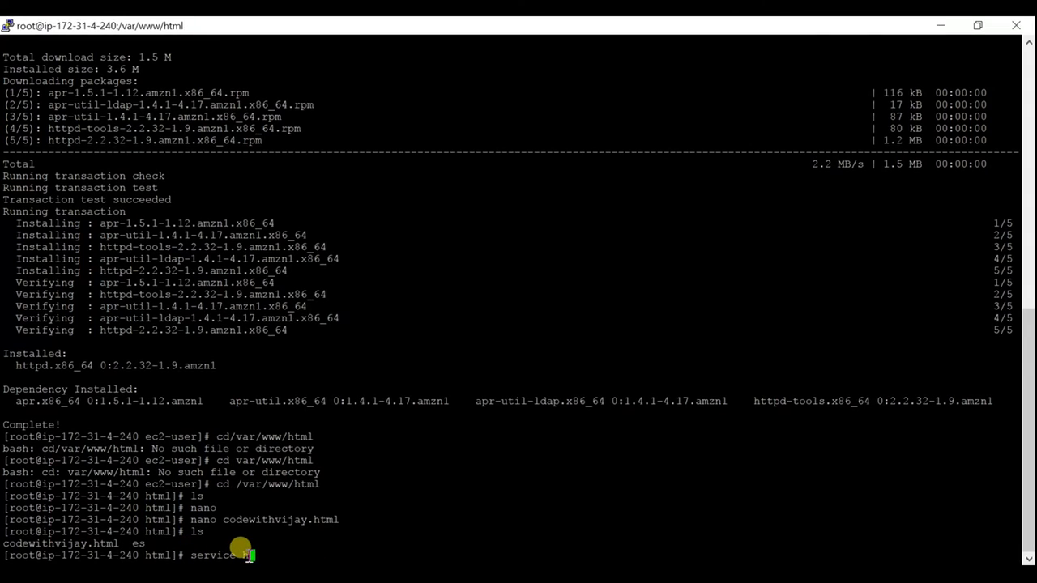
{"action": "type", "text": "ps start"}
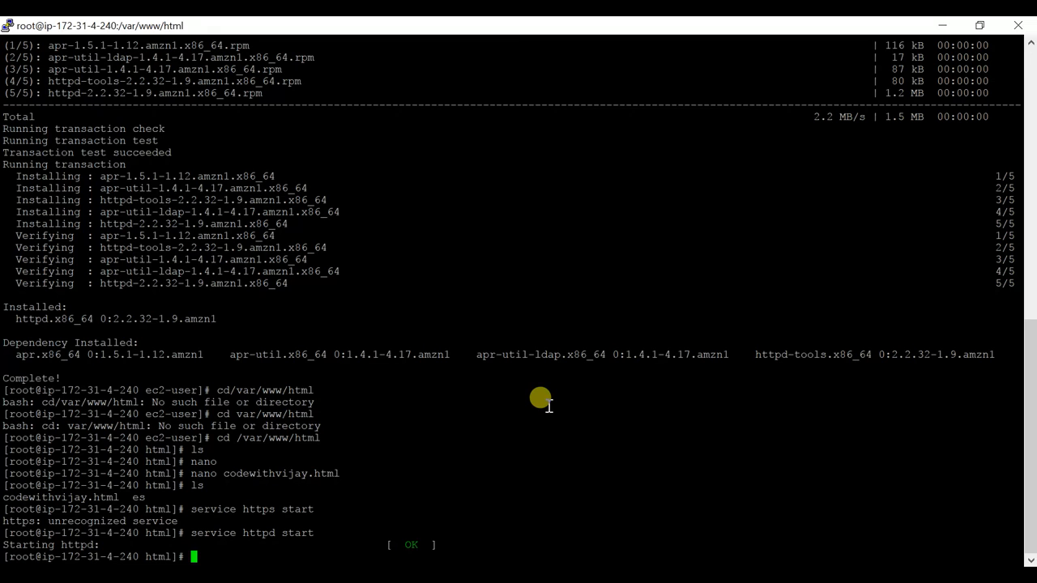
Switch to Chrome, copy the instance's IPv4 Public IP and open 35.176.87.192/codewithvijay.html in a new tab.
{"action": "key", "text": "alt+Tab"}
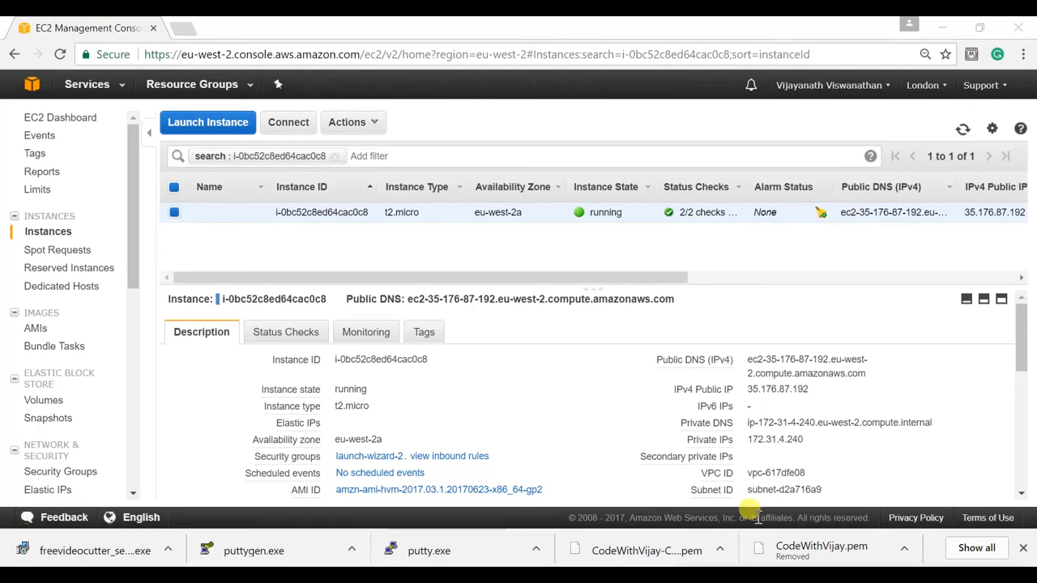
{"action": "left_click_drag", "start_coordinate": [745, 392], "coordinate": [811, 387]}
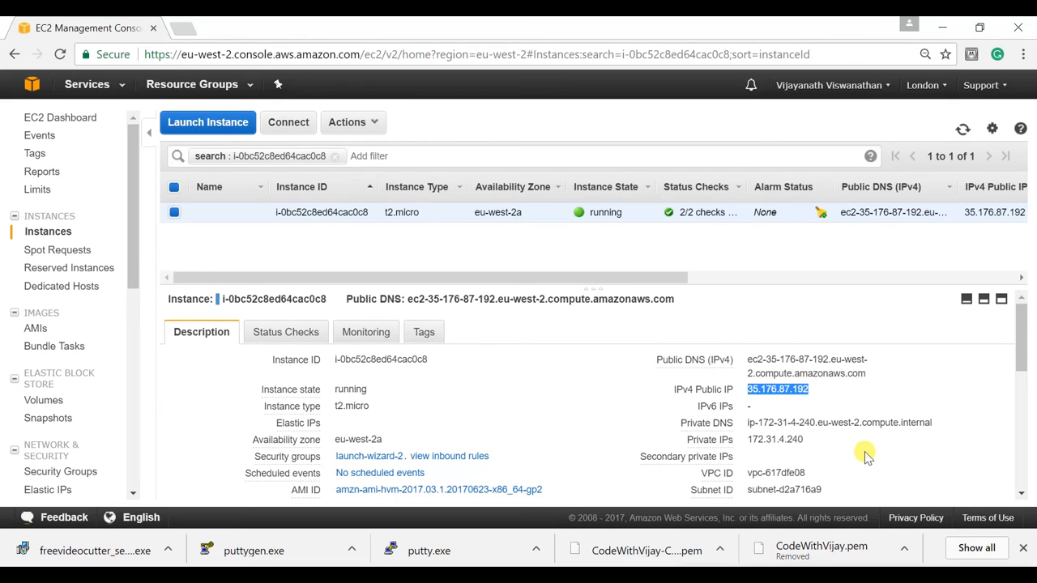
{"action": "left_click", "coordinate": [183, 29]}
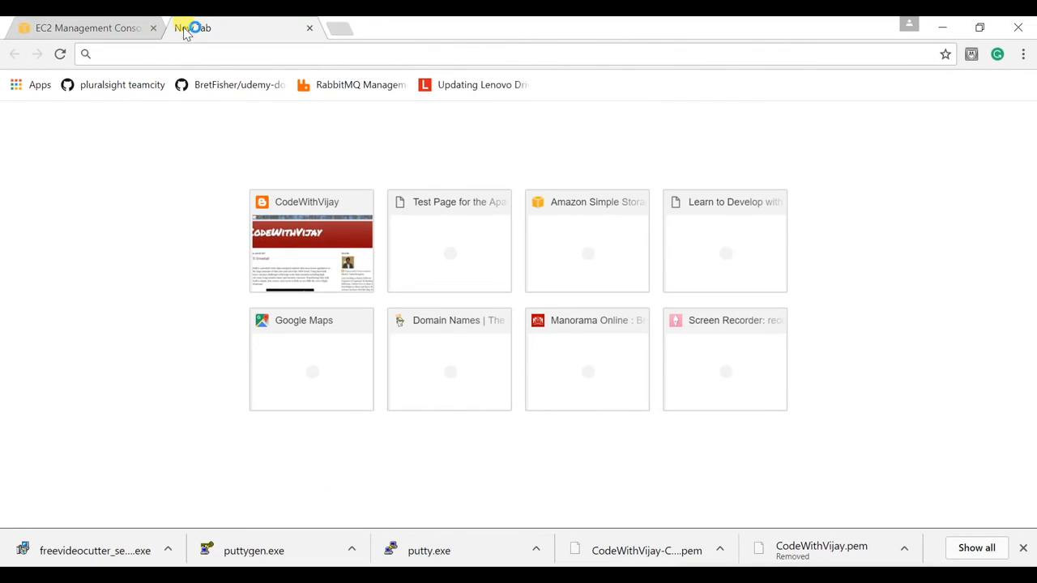
{"action": "key", "text": "ctrl+v"}
{"action": "type", "text": "/"}
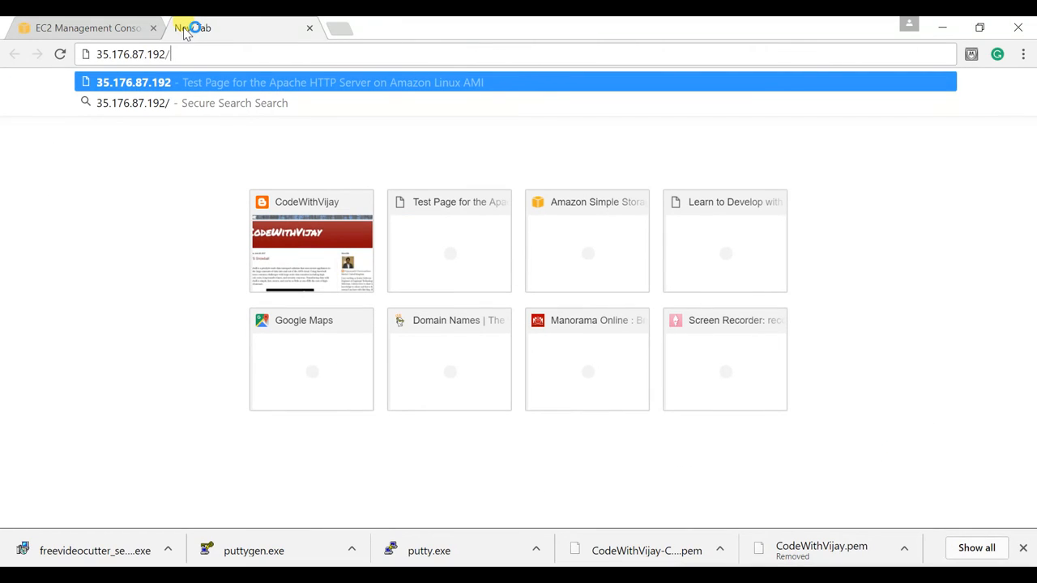
{"action": "type", "text": "codewit"}
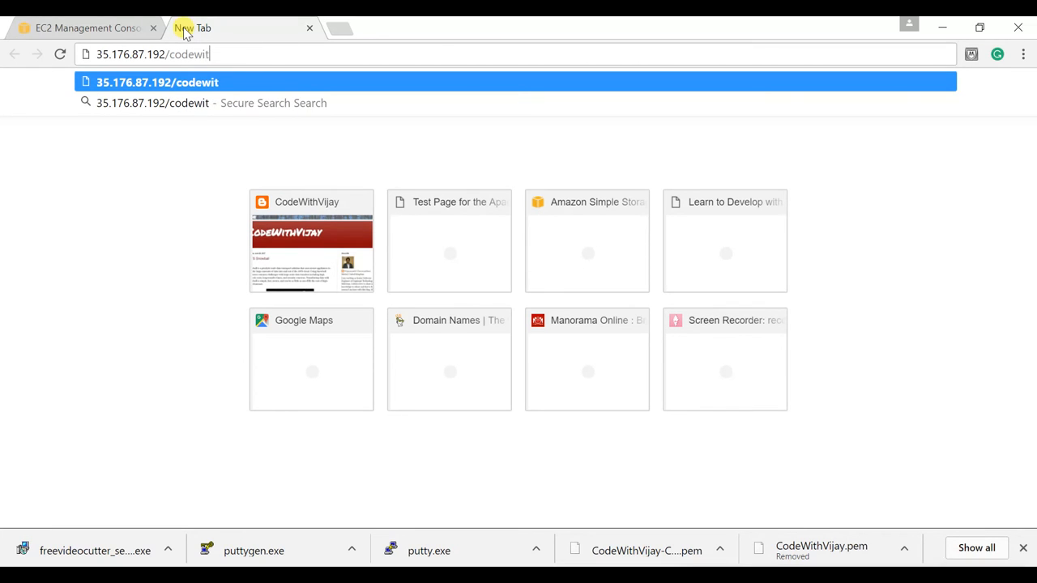
{"action": "type", "text": "hvijay.html"}
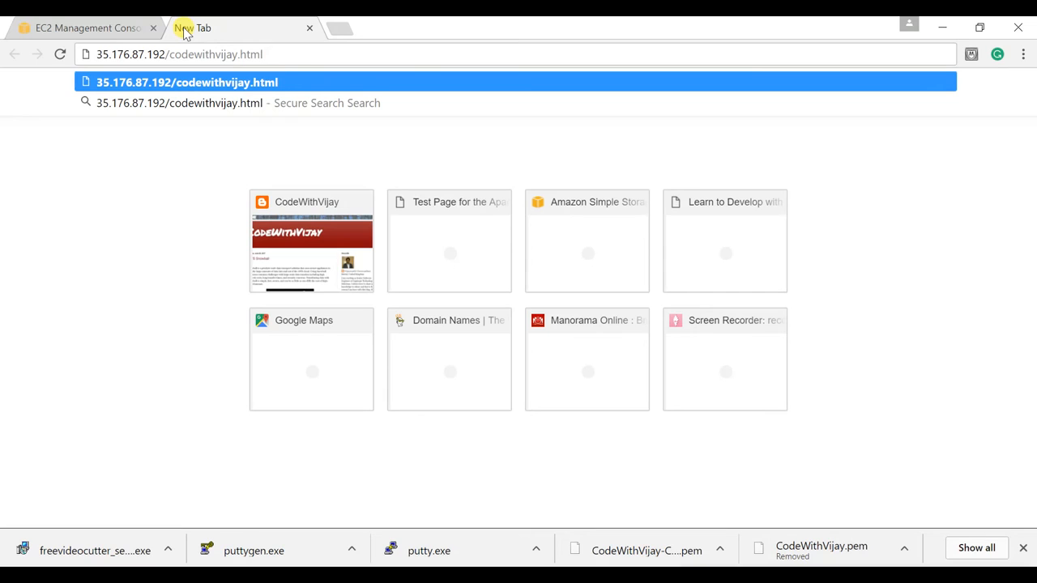
{"action": "key", "text": "Return"}
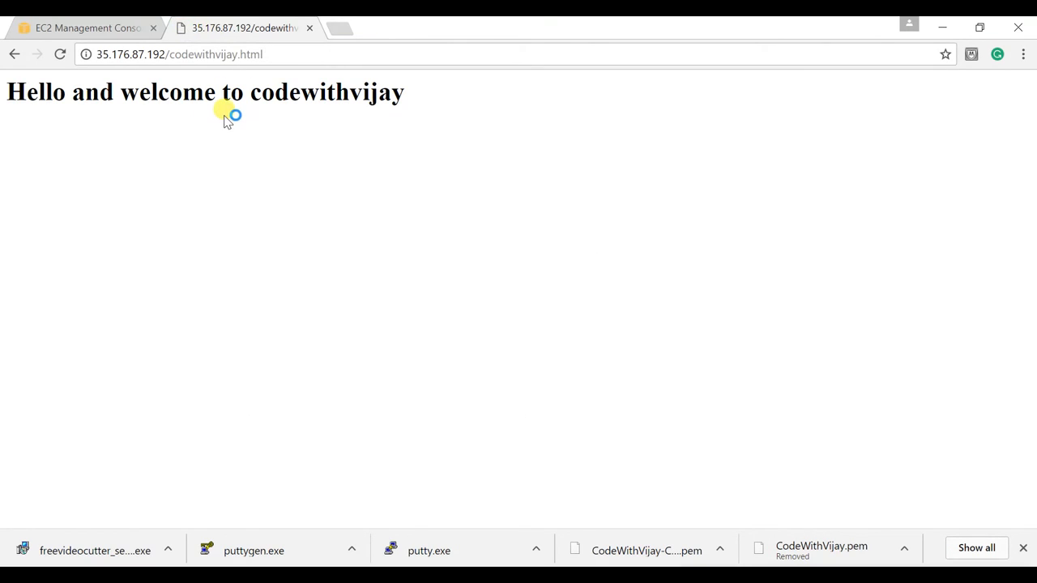
View the source of the codewithvijay.html page and highlight its h1 line.
{"action": "right_click", "coordinate": [197, 116]}
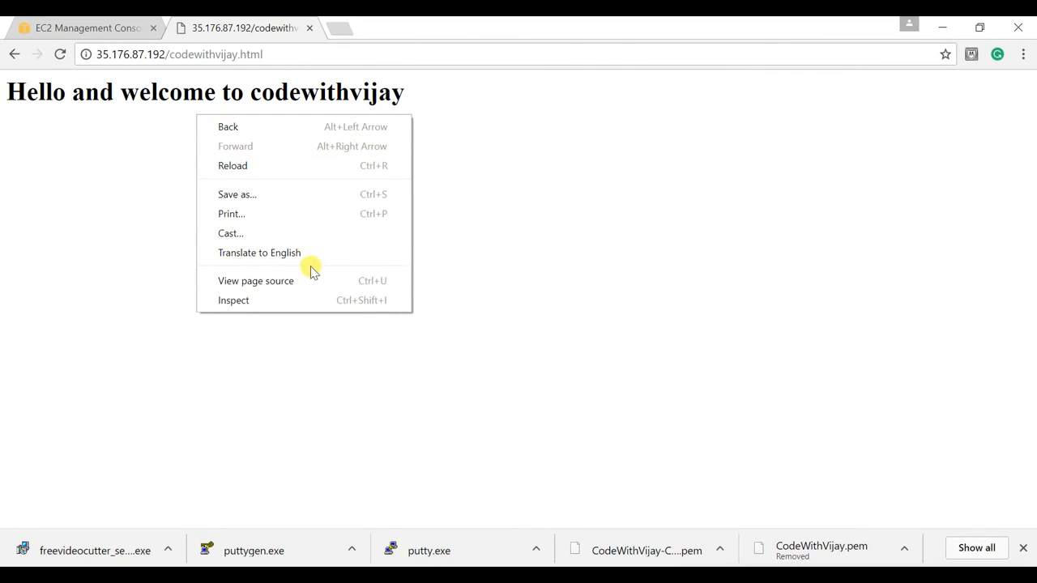
{"action": "left_click", "coordinate": [283, 280]}
{"action": "left_click_drag", "start_coordinate": [279, 76], "coordinate": [30, 80]}
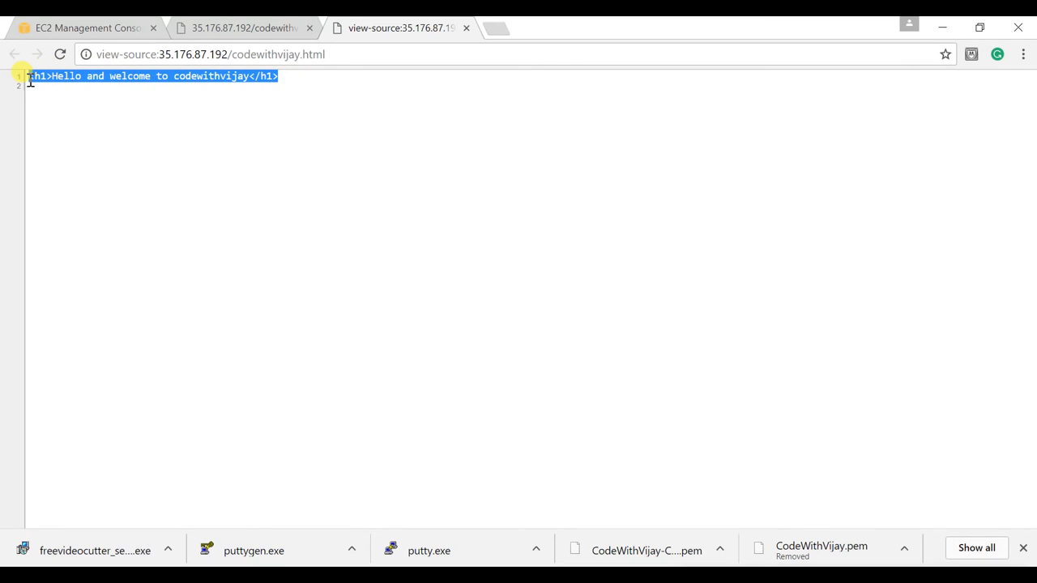